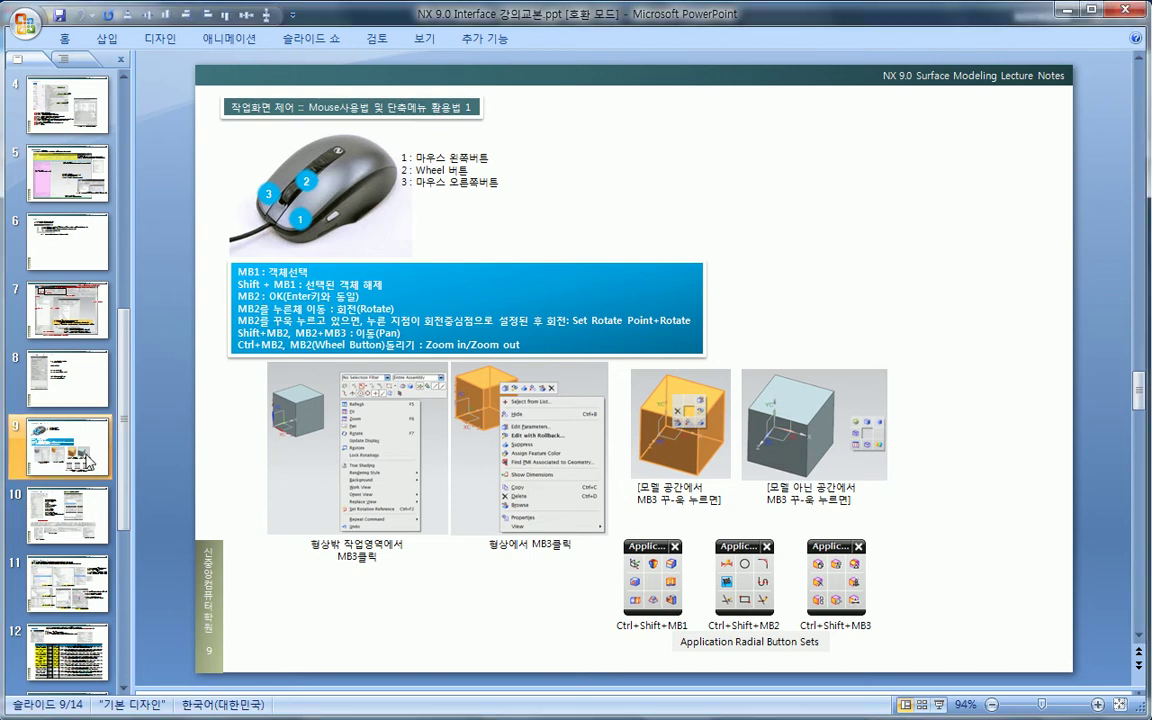
Step: Review the lecture slides on mouse usage, shortcut menus and NX object types
click(93, 511)
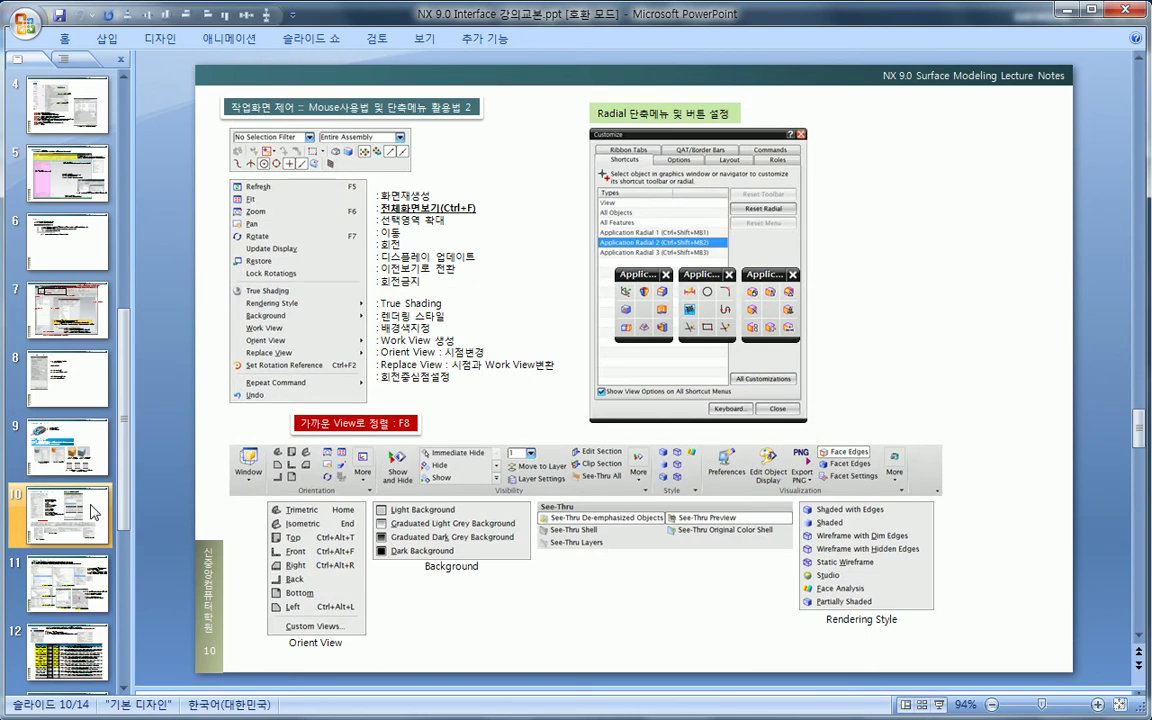
click(84, 465)
click(88, 527)
click(88, 465)
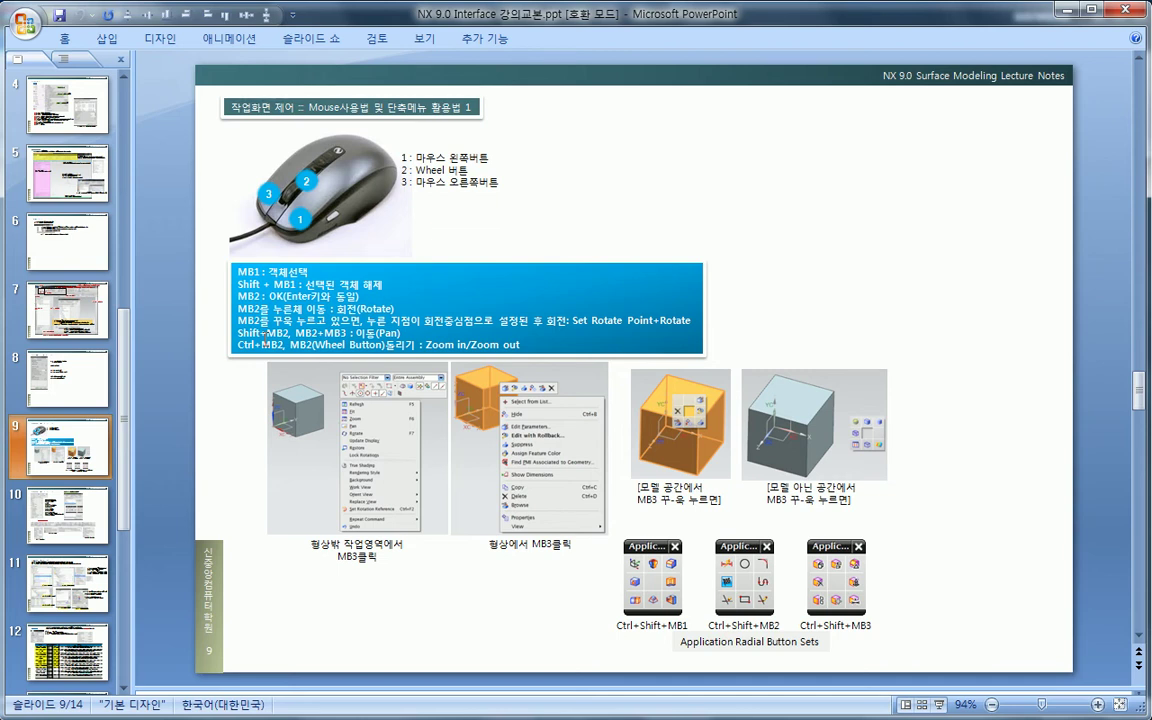
drag(122, 420, 124, 572)
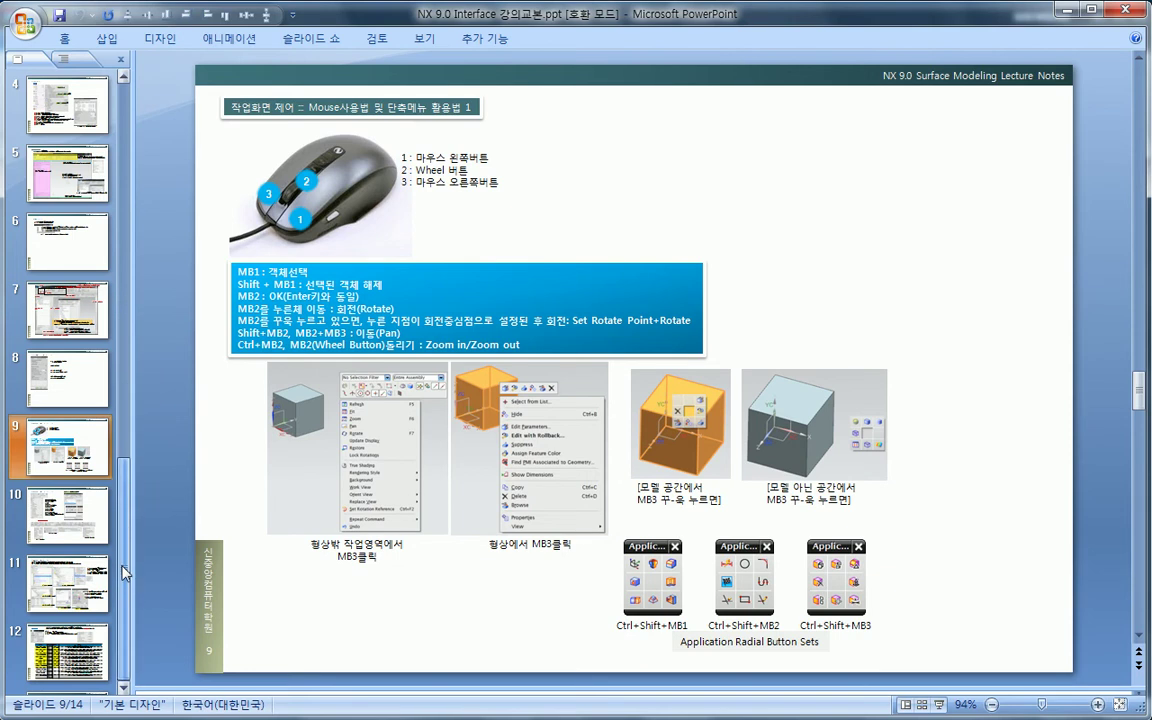
click(67, 652)
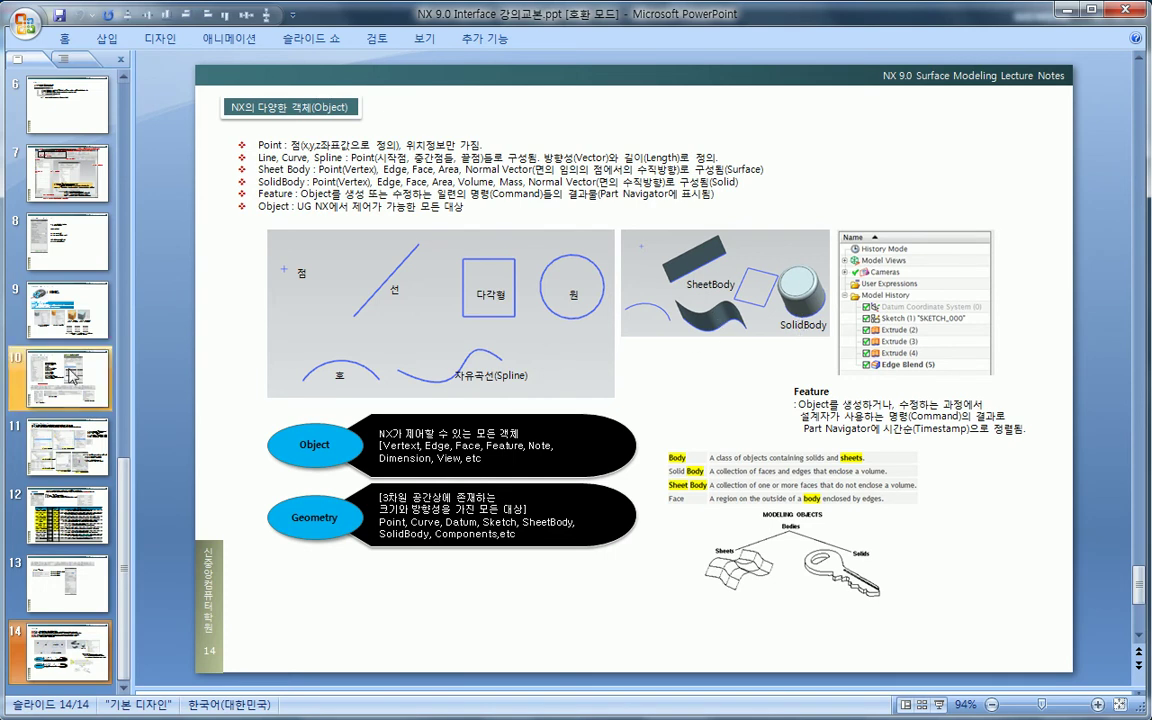
click(62, 306)
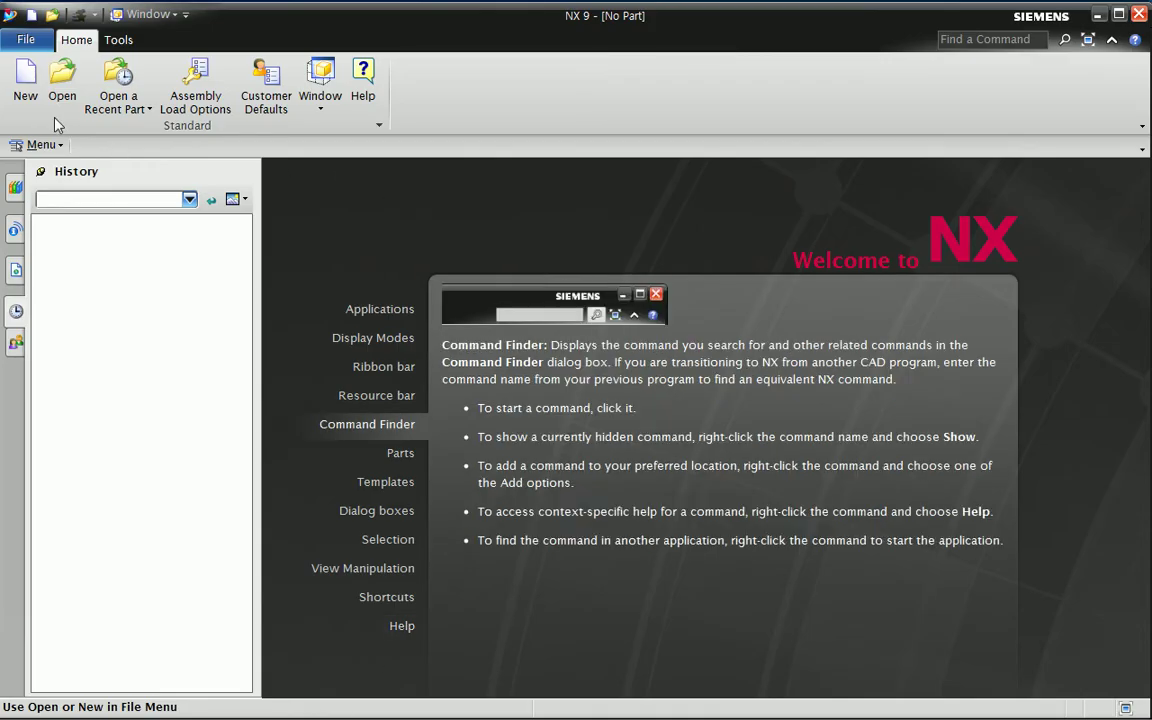
Step: Switch to NX 9 and apply the Advanced system default role
click(26, 85)
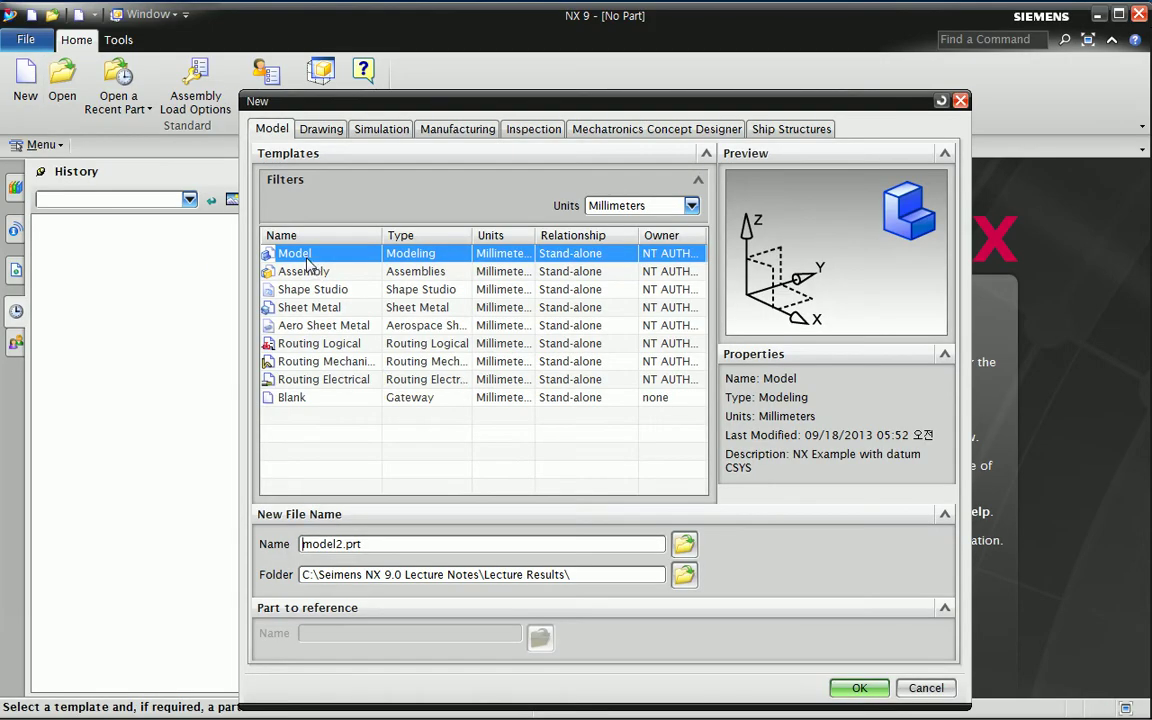
click(926, 688)
click(12, 344)
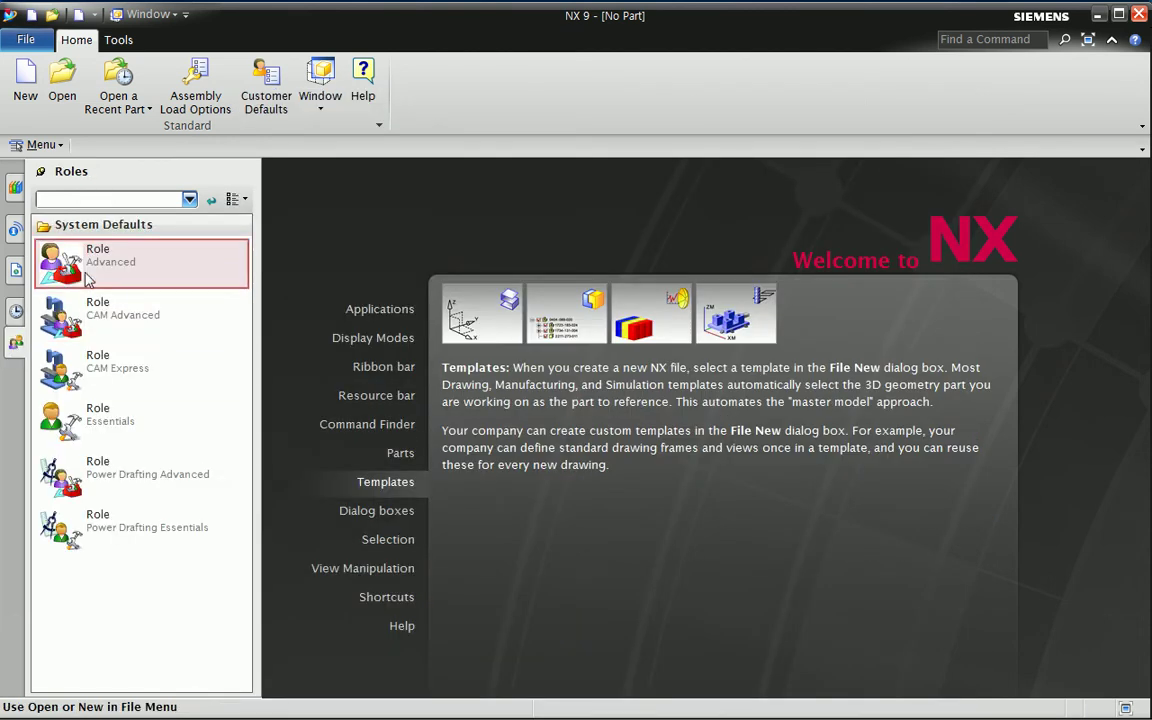
double_click(88, 245)
key(Return)
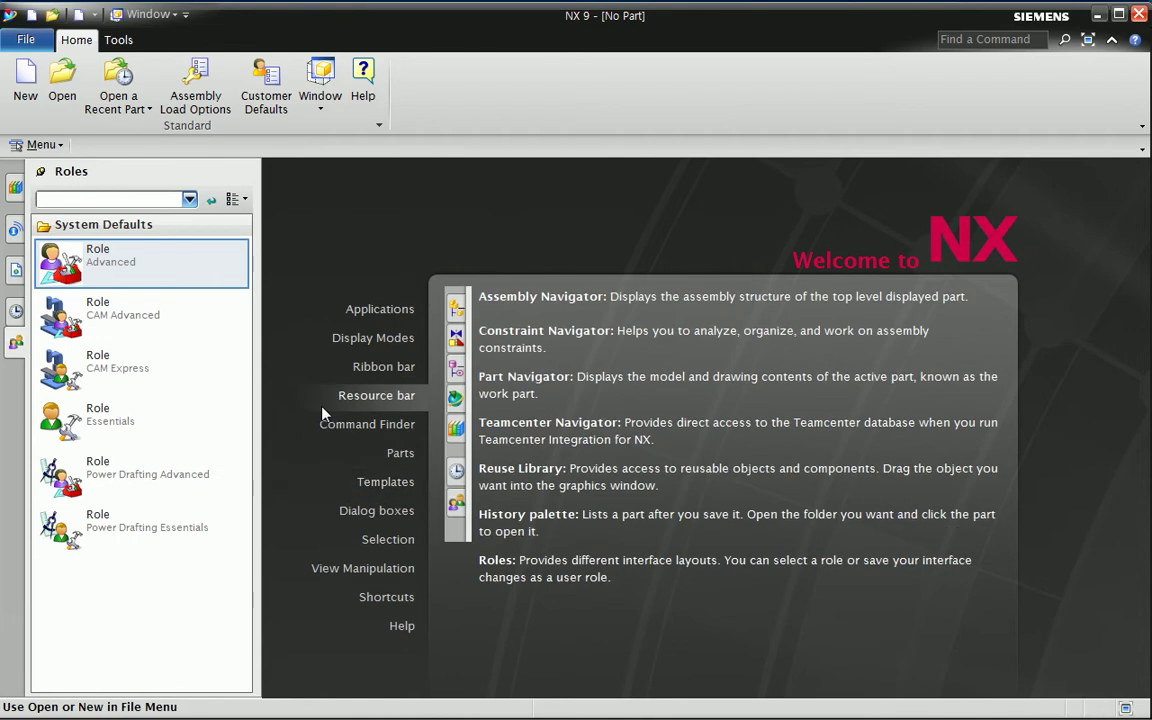
Step: Create a new millimetre part named Mouse_Using from the Model template in the Lecture Results folder
click(26, 86)
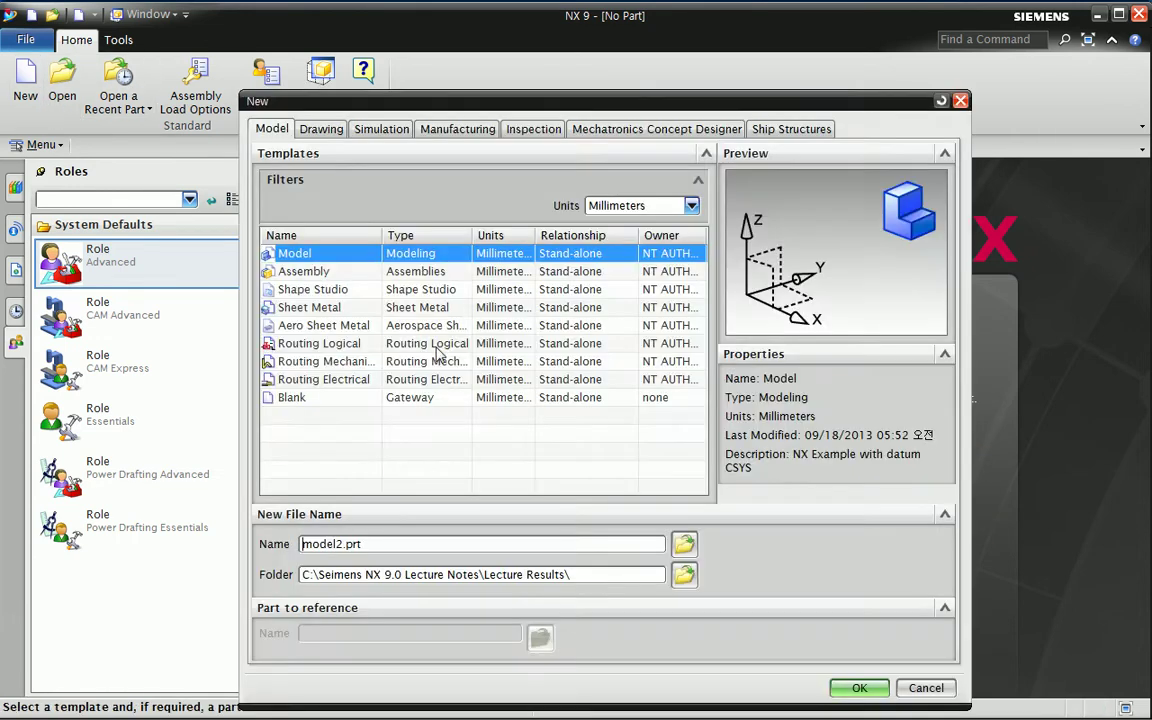
double_click(352, 543)
click(375, 547)
double_click(375, 547)
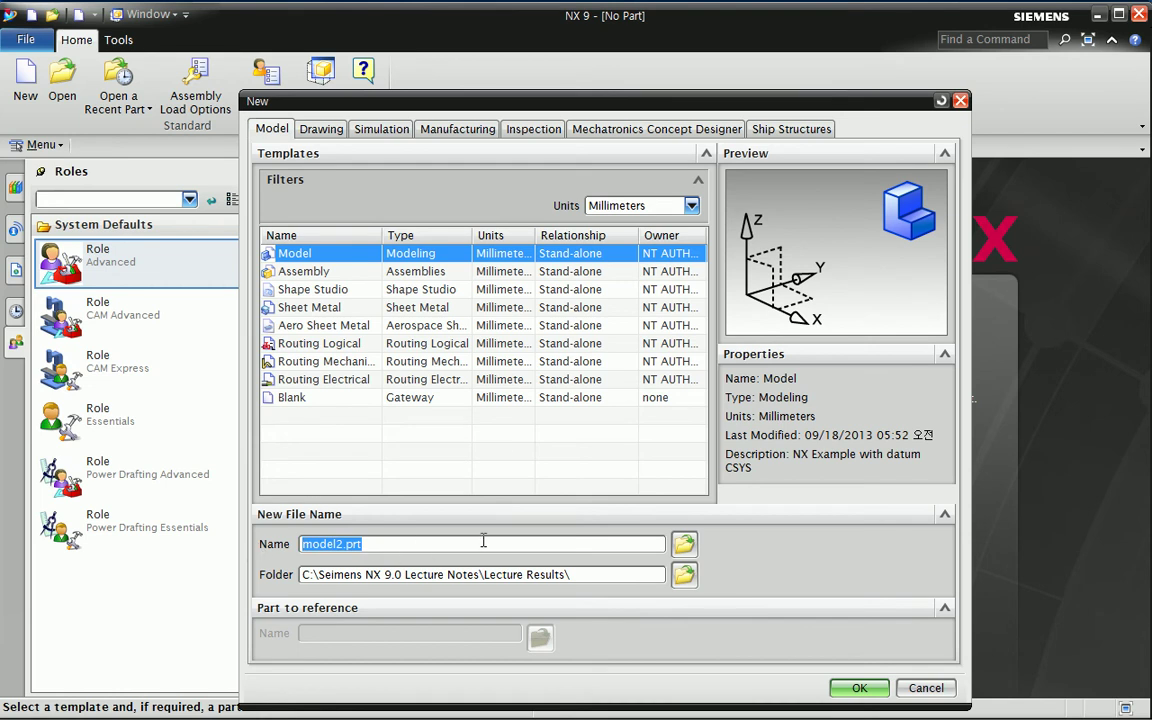
text(Mouse_)
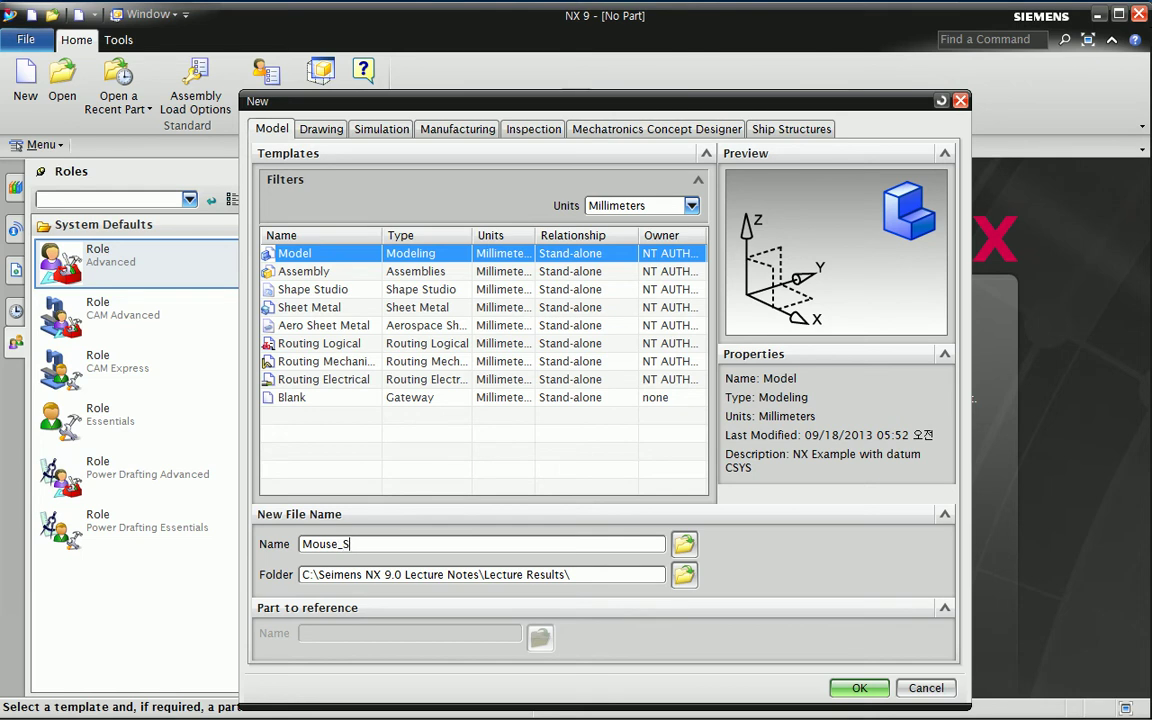
text(Using)
click(859, 687)
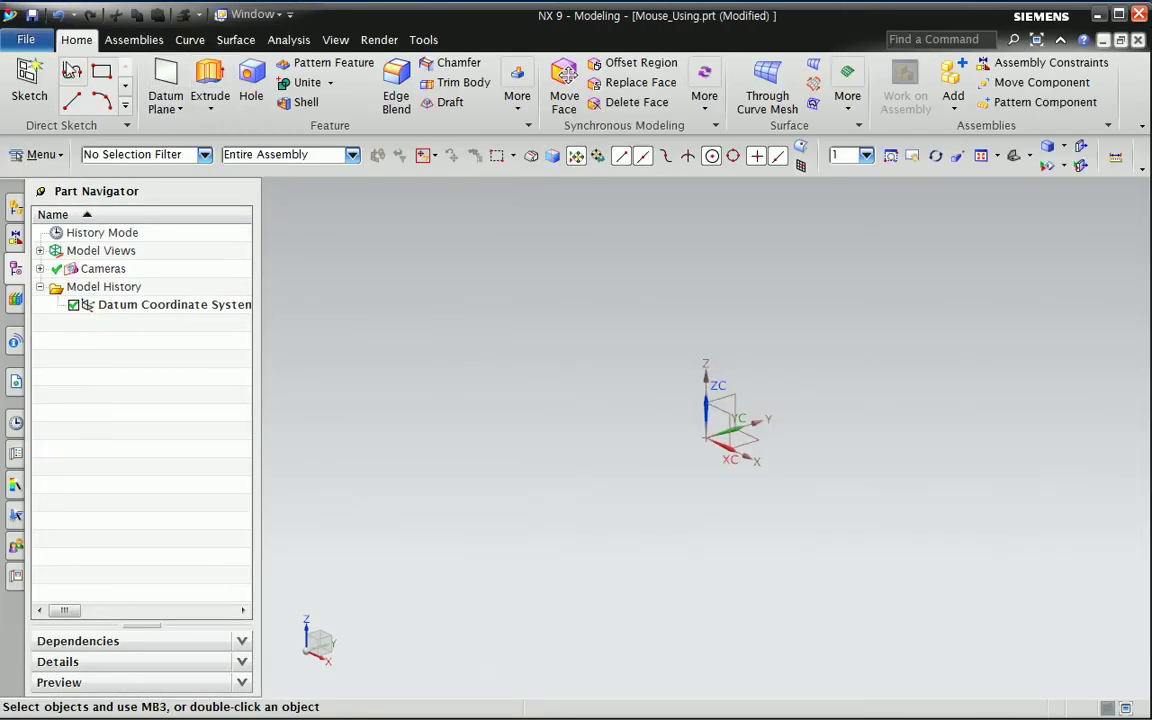
Step: Save the new Mouse_Using part file
click(28, 40)
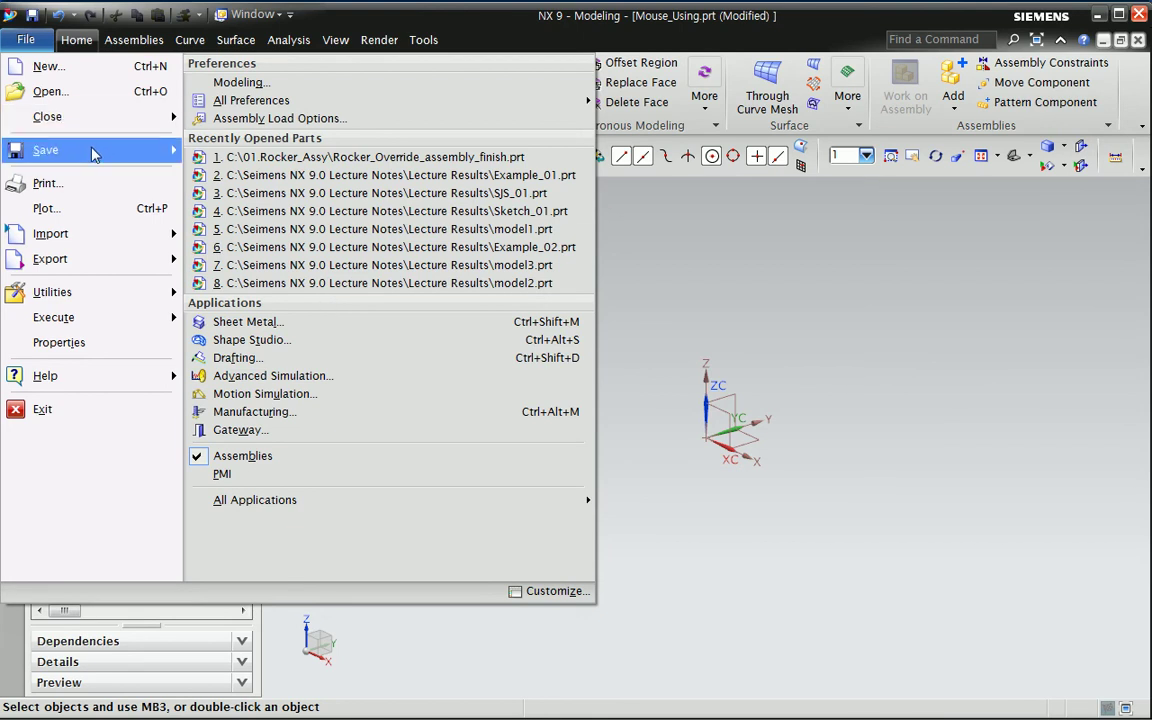
mouse_move(97, 148)
click(220, 70)
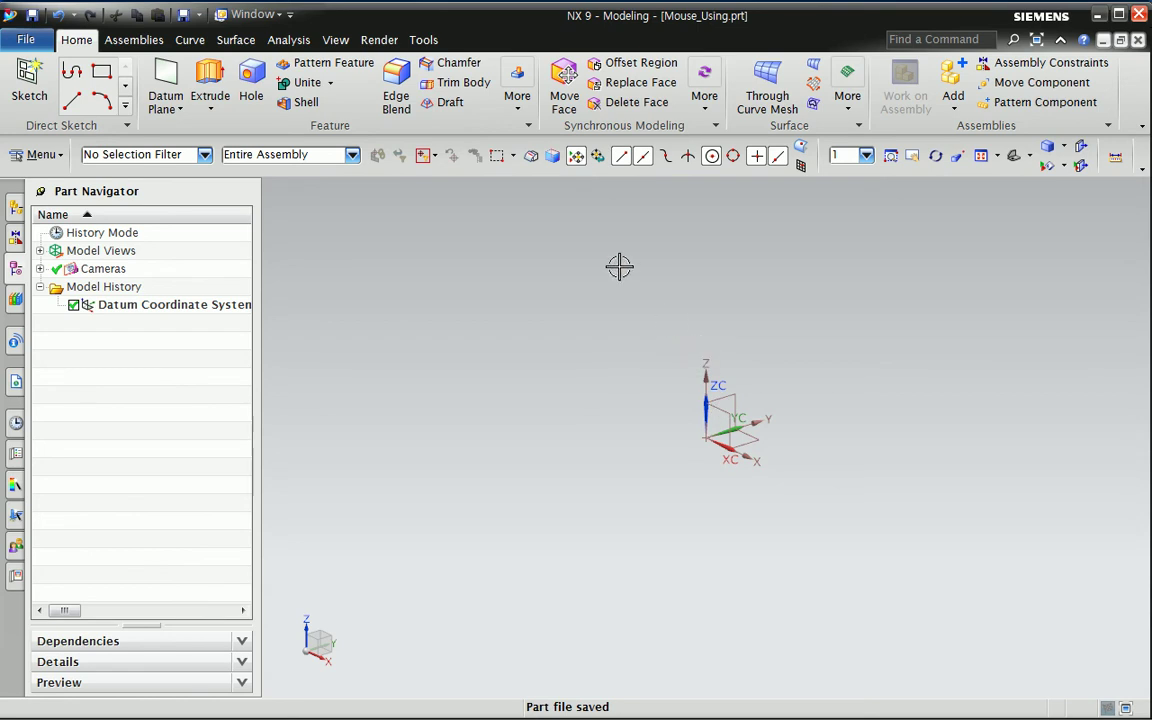
Step: Create a 100 × 100 × 100 mm block at the coordinate origin using Origin and Edge Lengths with default settings
click(517, 110)
click(530, 180)
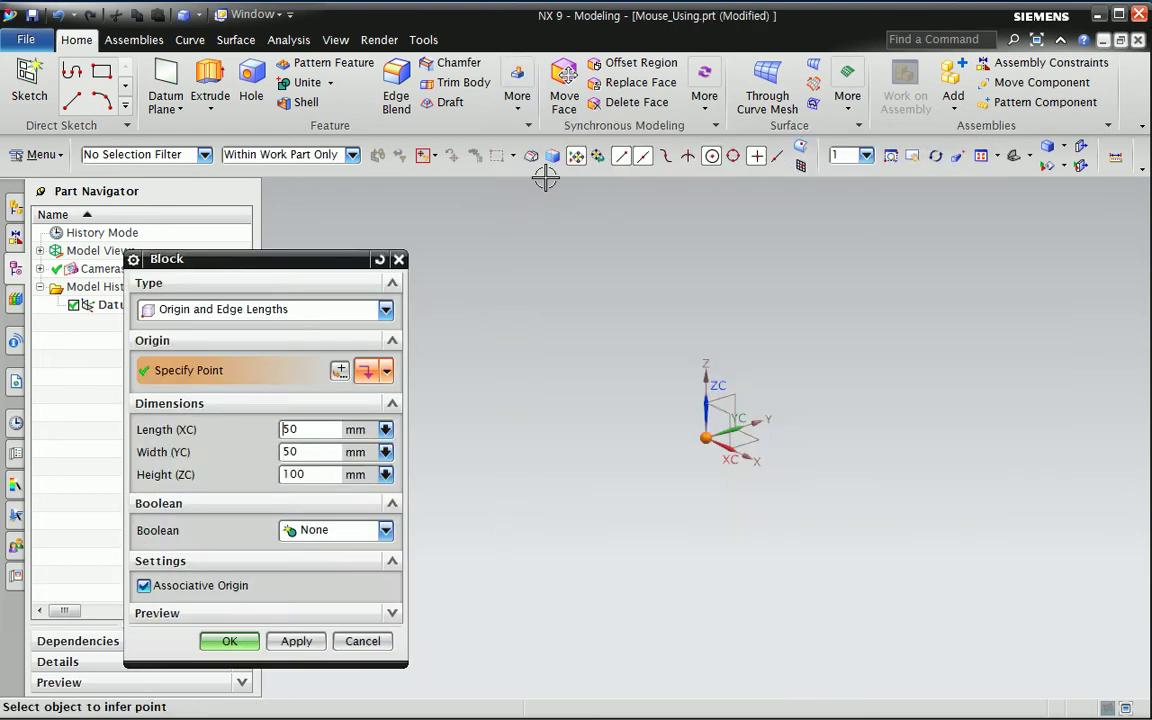
drag(348, 270, 528, 259)
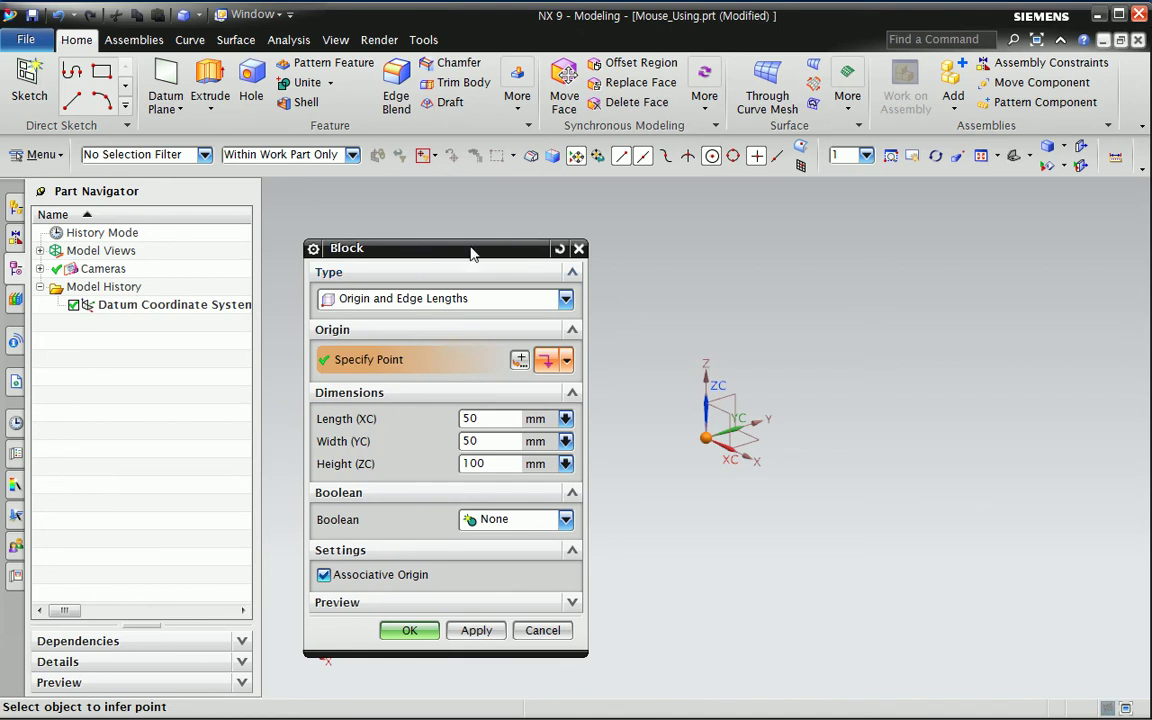
drag(460, 249, 487, 246)
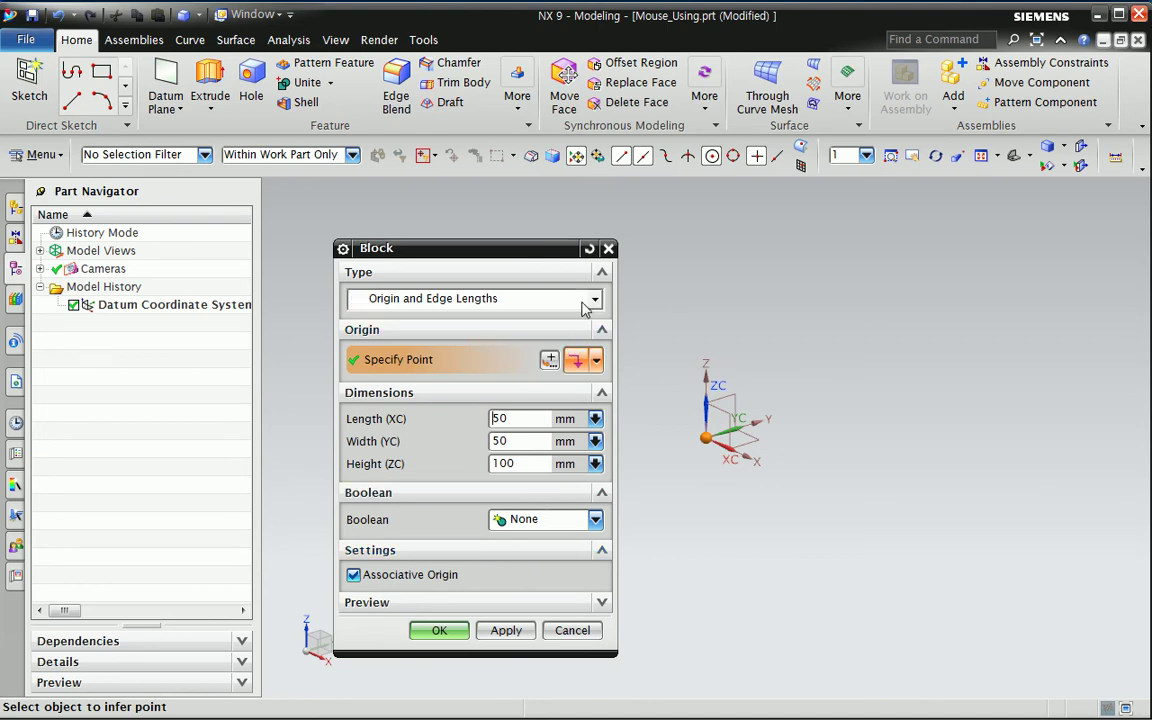
click(590, 250)
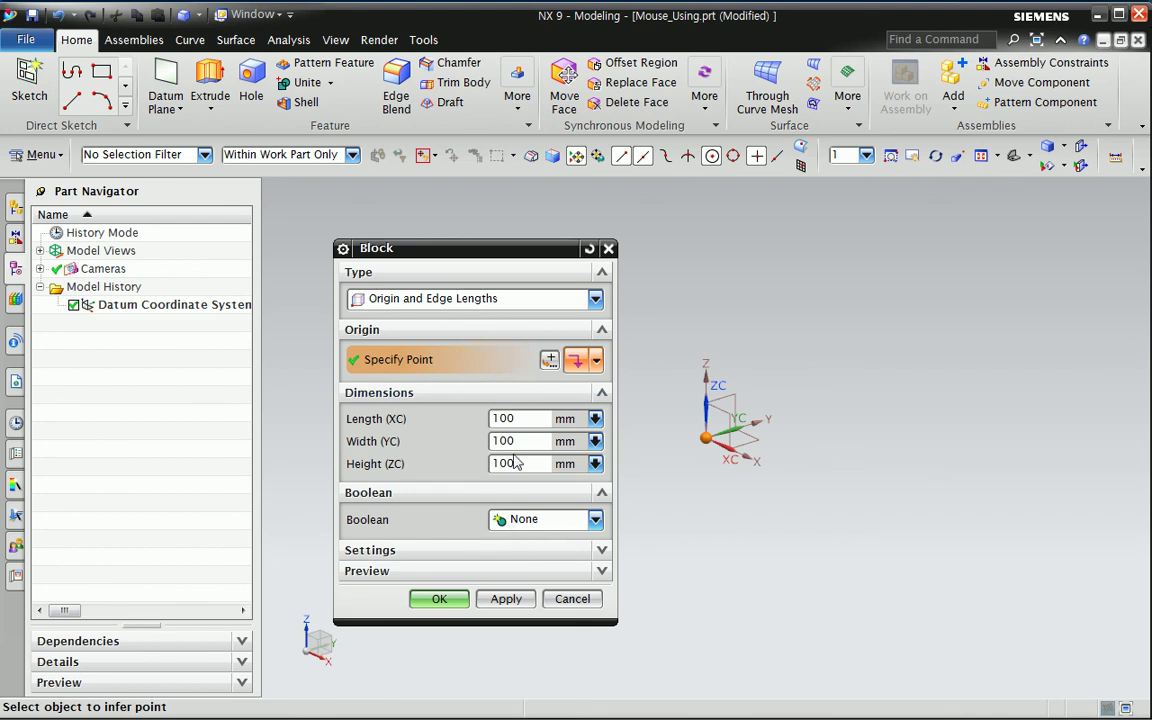
drag(474, 249, 448, 254)
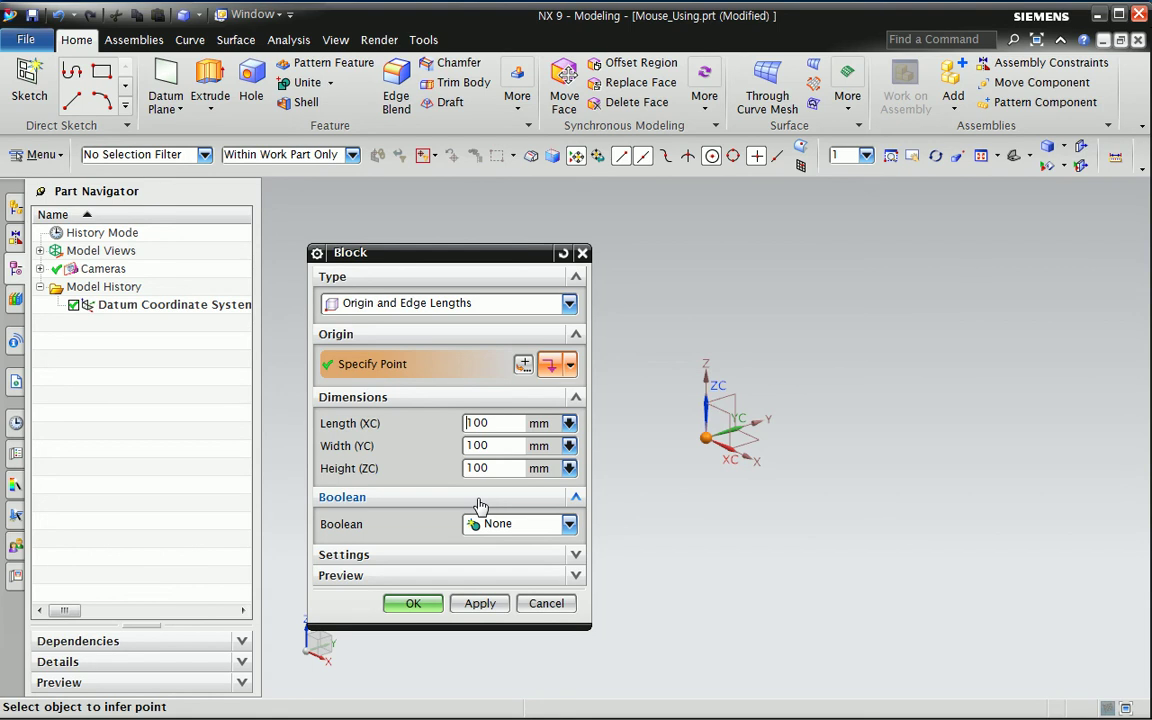
click(470, 603)
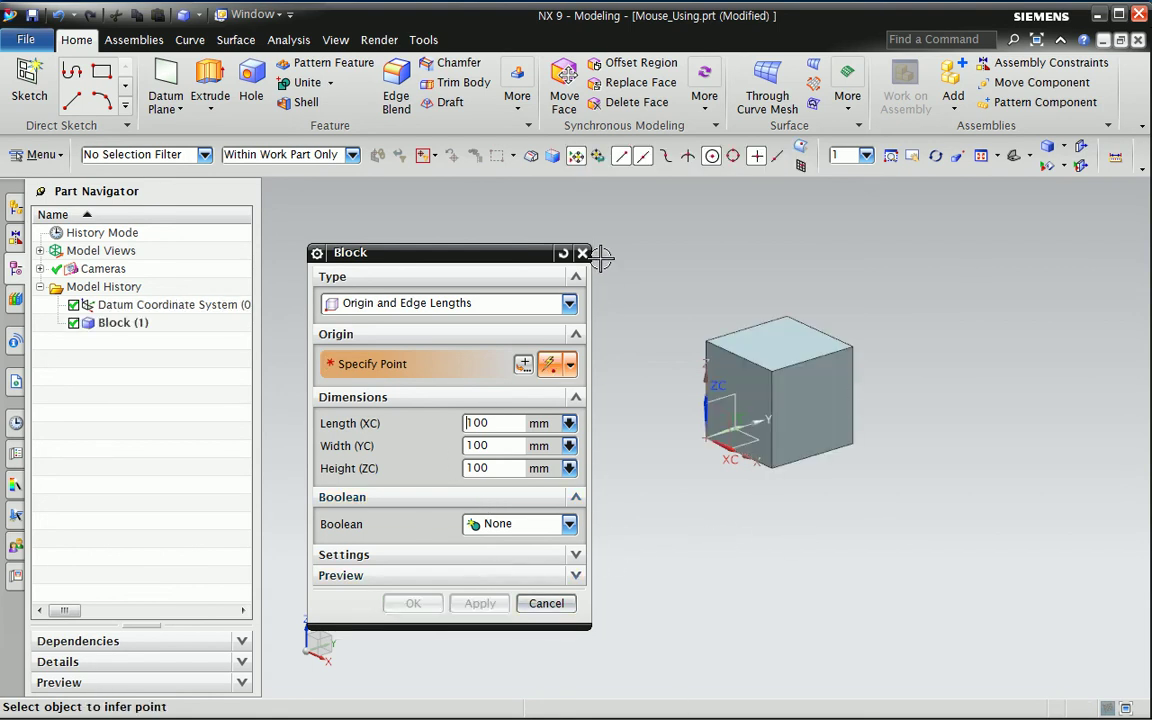
click(547, 606)
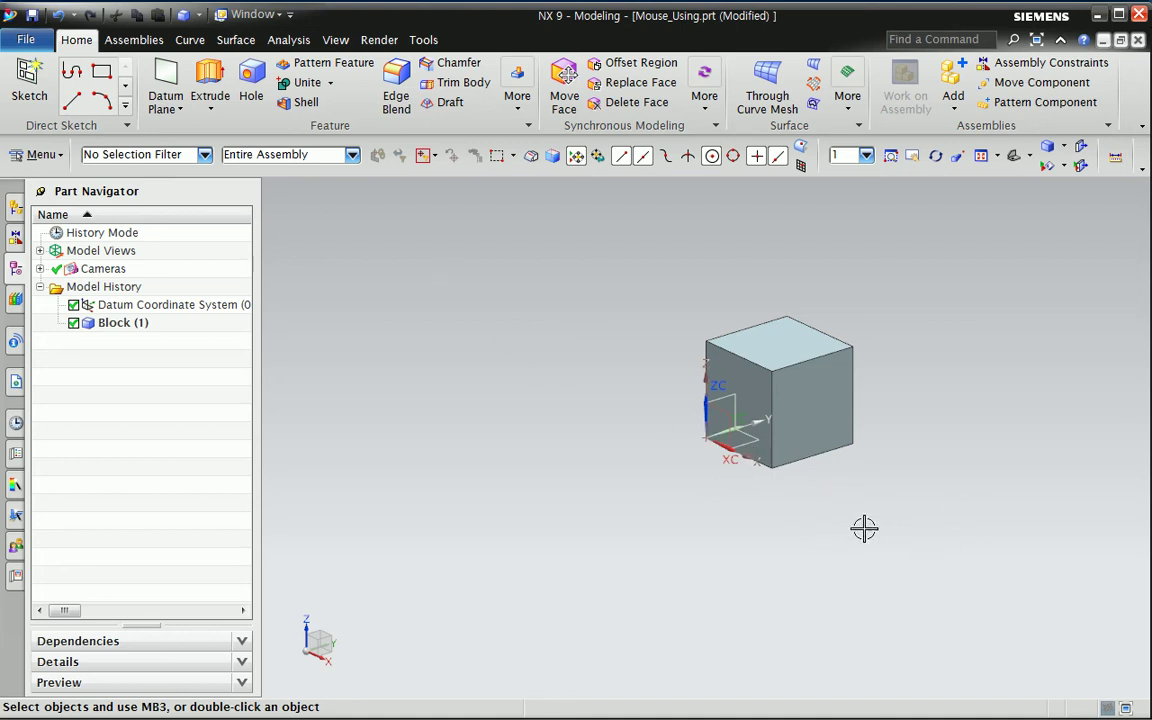
Step: Create a dynamic datum coordinate system referenced to the WCS and offset 200 mm along X
click(180, 111)
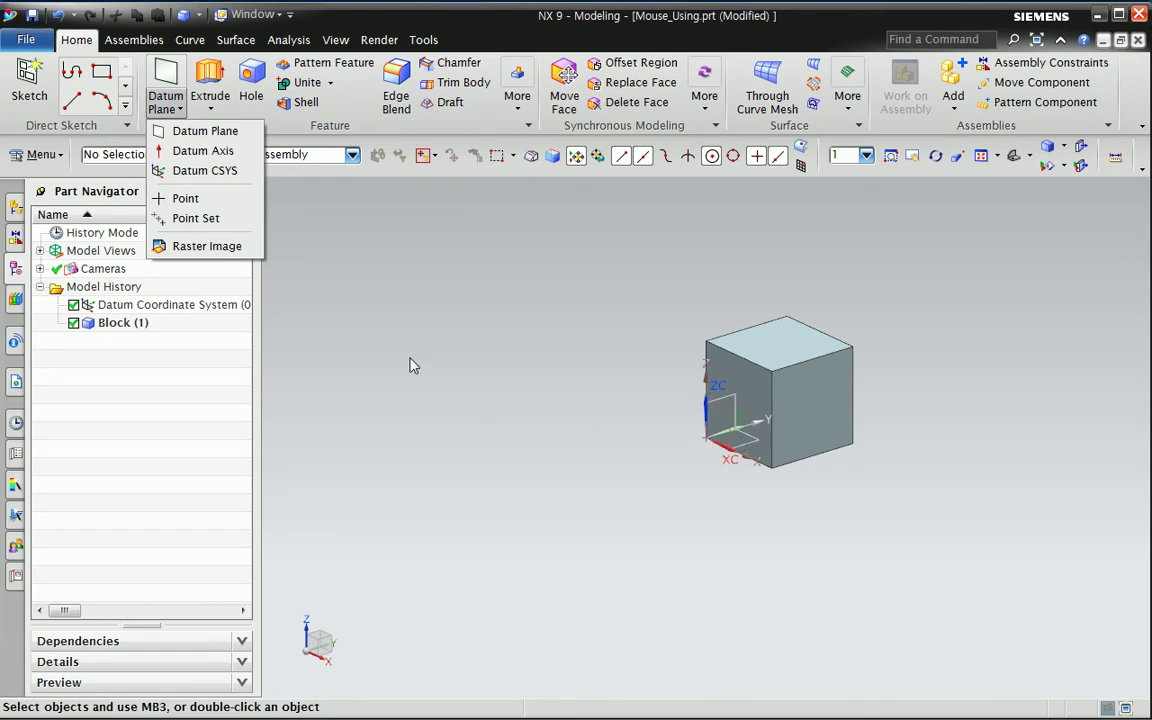
click(210, 172)
drag(455, 253, 440, 247)
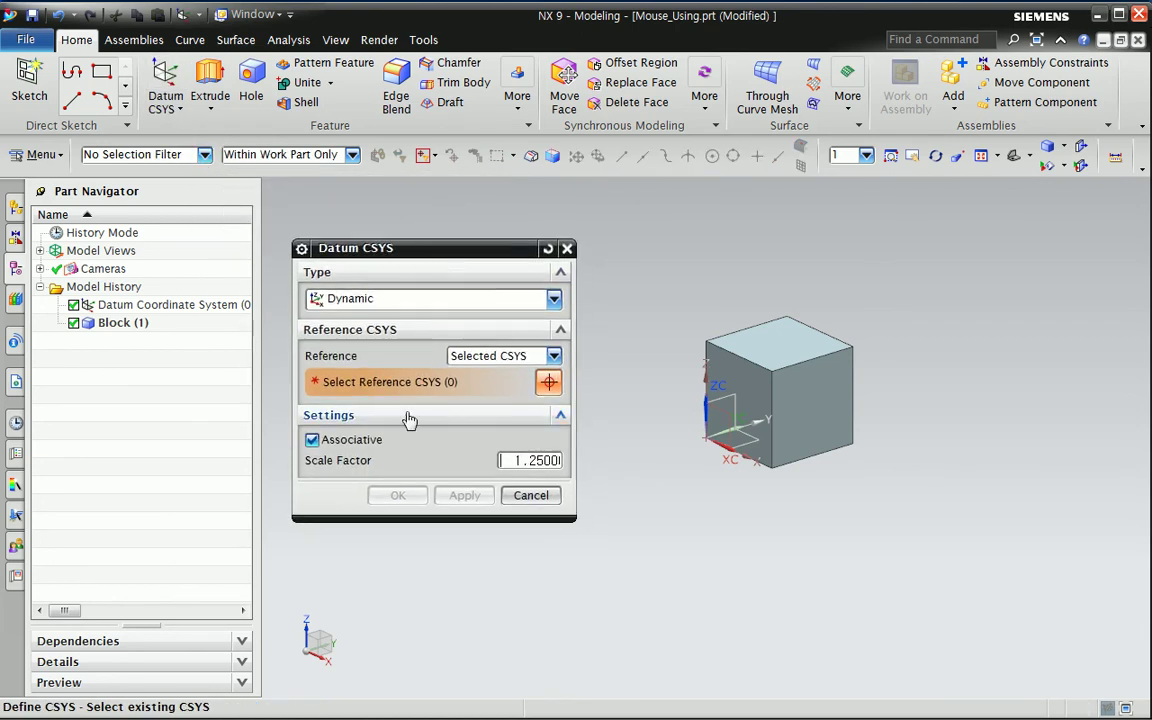
click(548, 249)
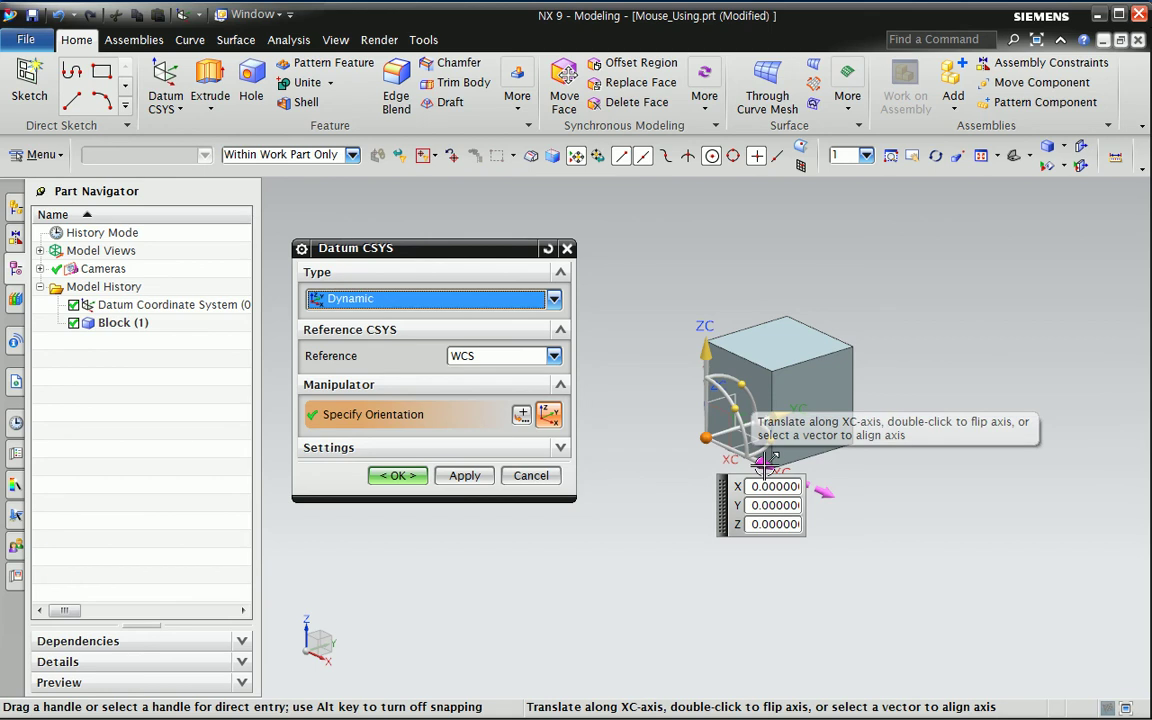
drag(764, 463, 874, 522)
click(824, 492)
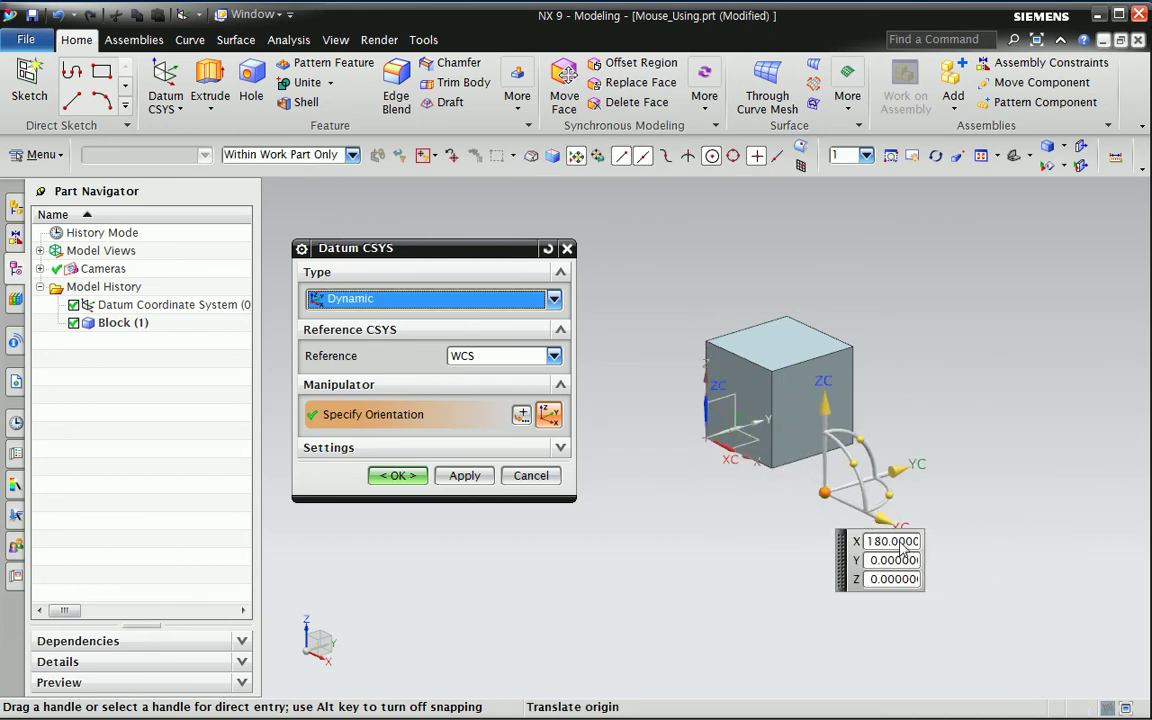
drag(884, 542, 863, 541)
key(BackSpace)
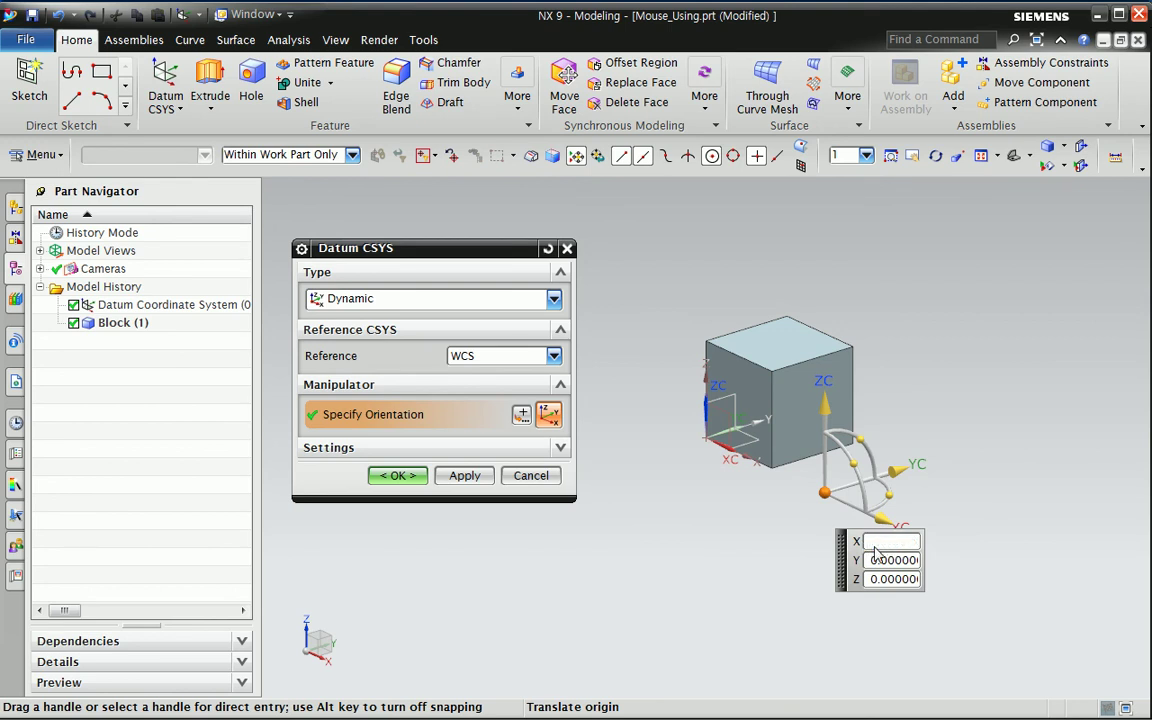
key(Return)
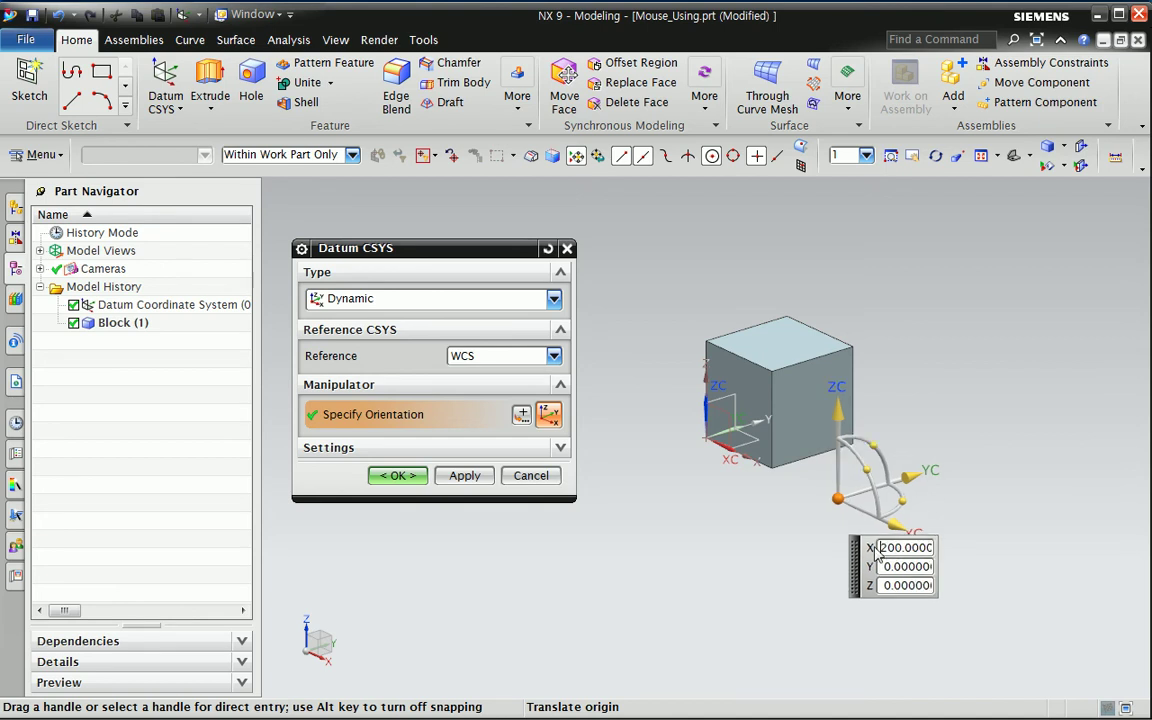
middle_click(687, 548)
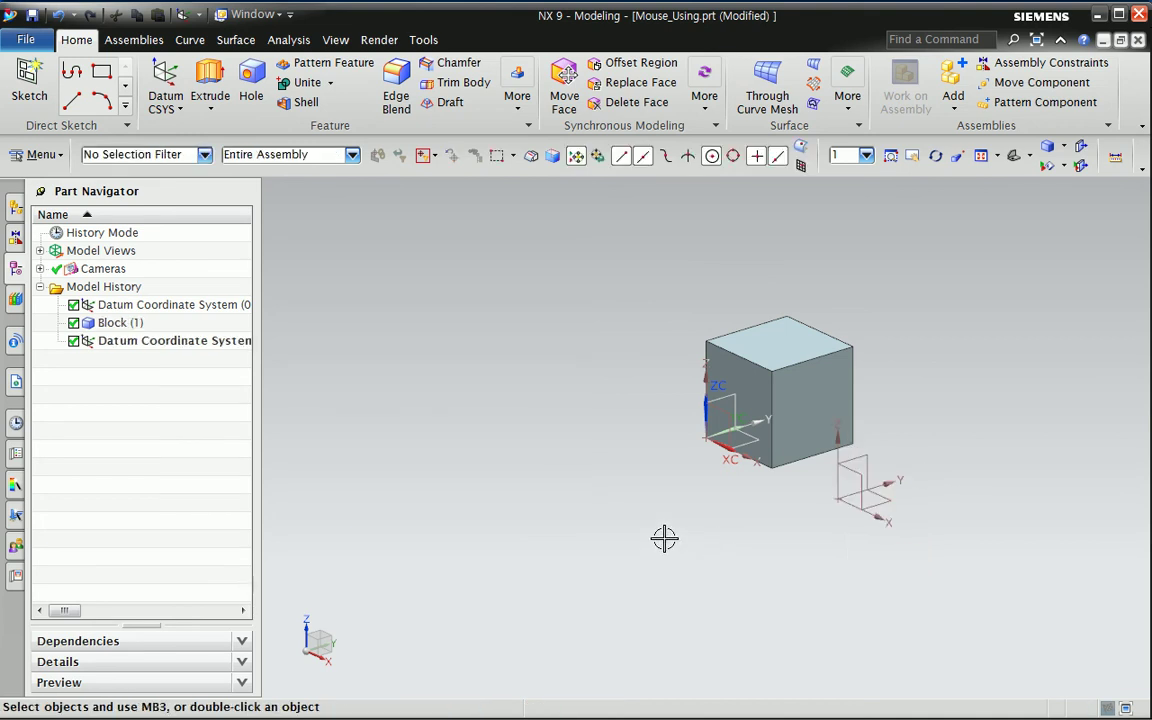
Step: Switch to the PowerPoint slide to check the MB2 mouse-button note and return to NX
key(alt+Tab)
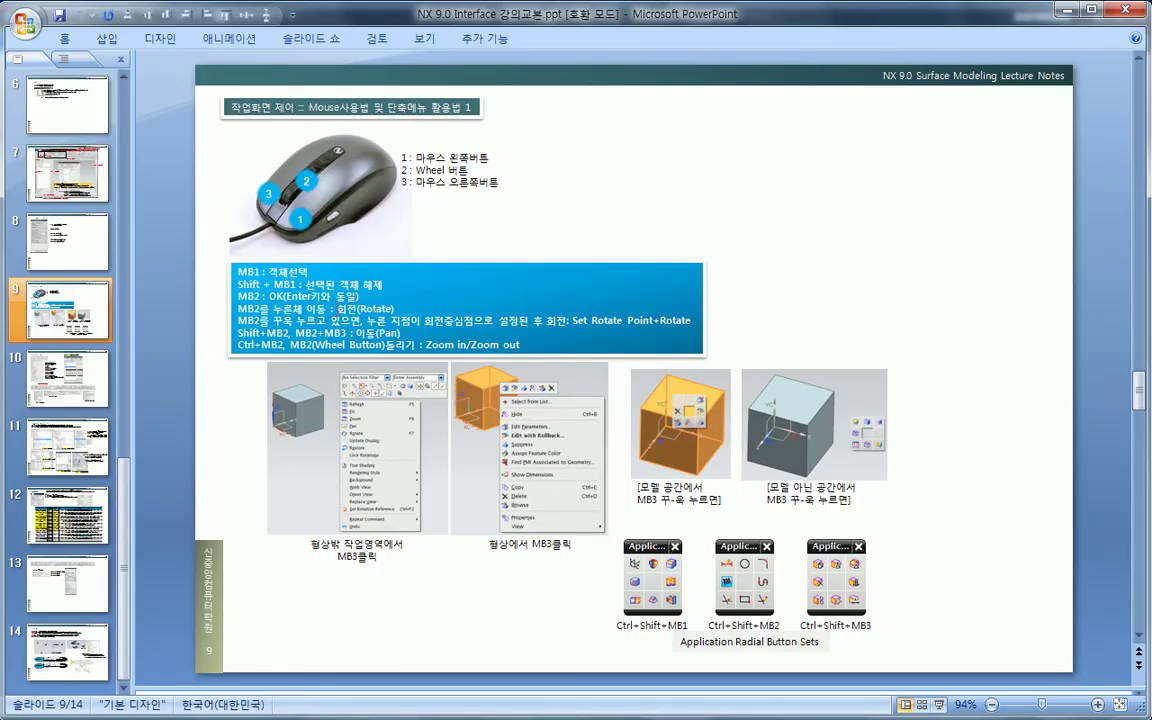
click(333, 296)
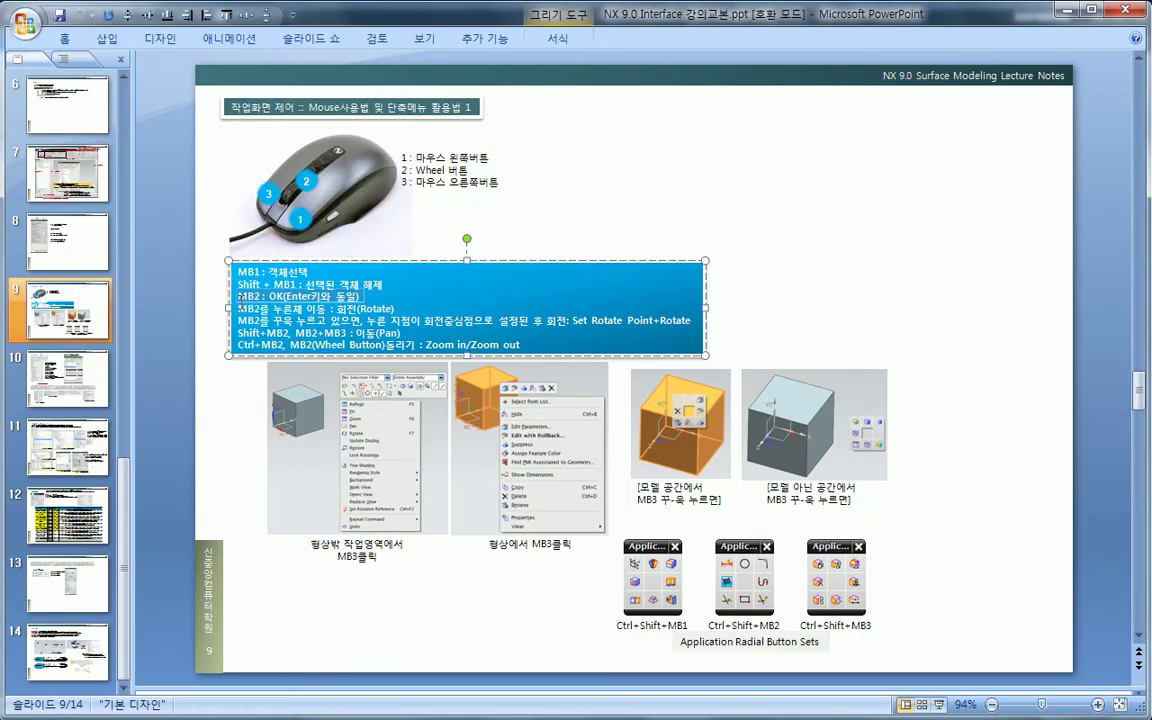
key(alt+Tab)
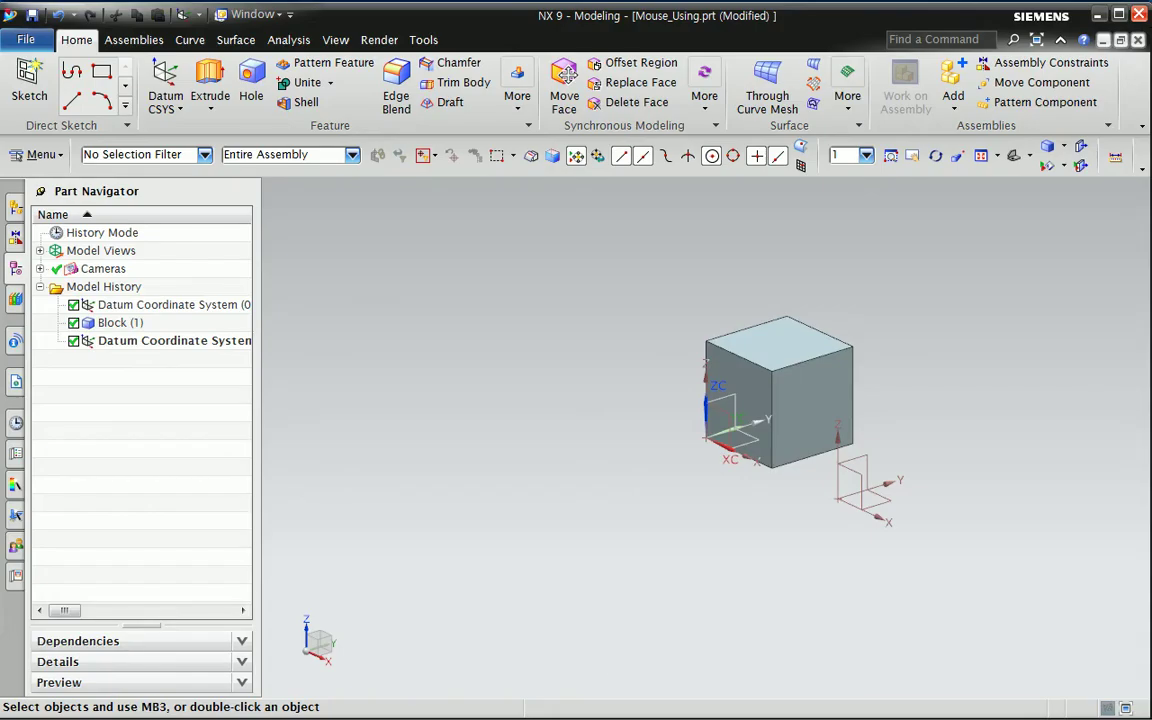
Step: Create a second block with 100 mm edges at the origin of the offset datum coordinate system
click(518, 98)
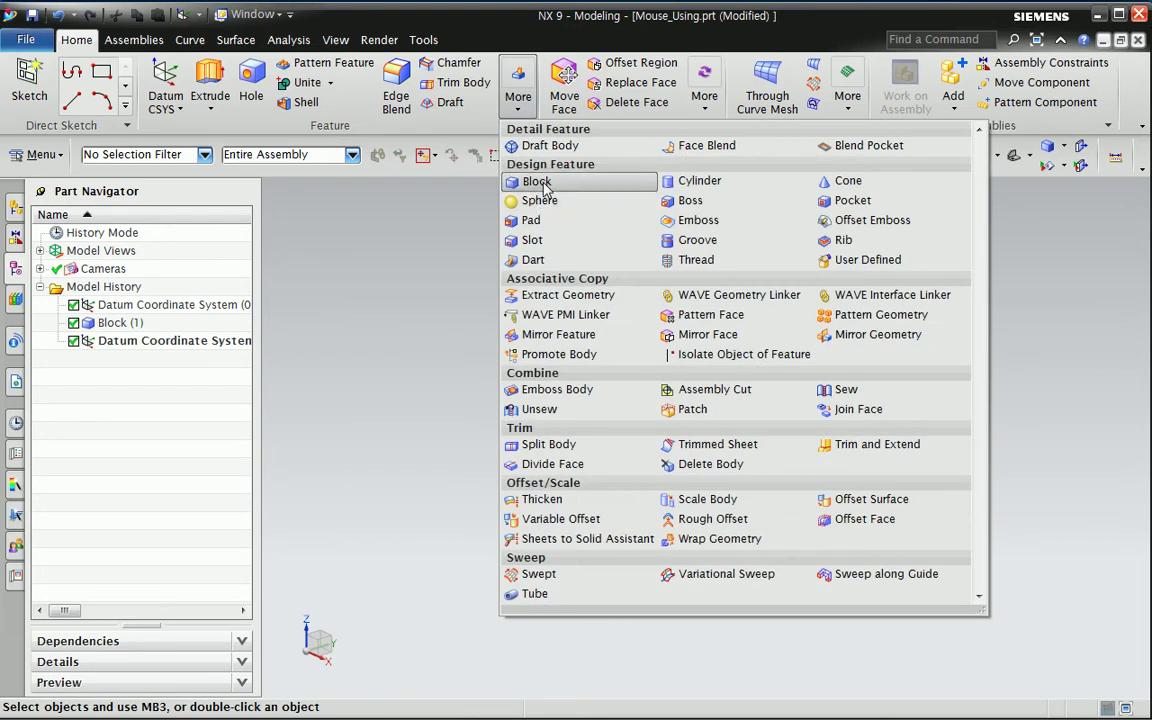
click(535, 181)
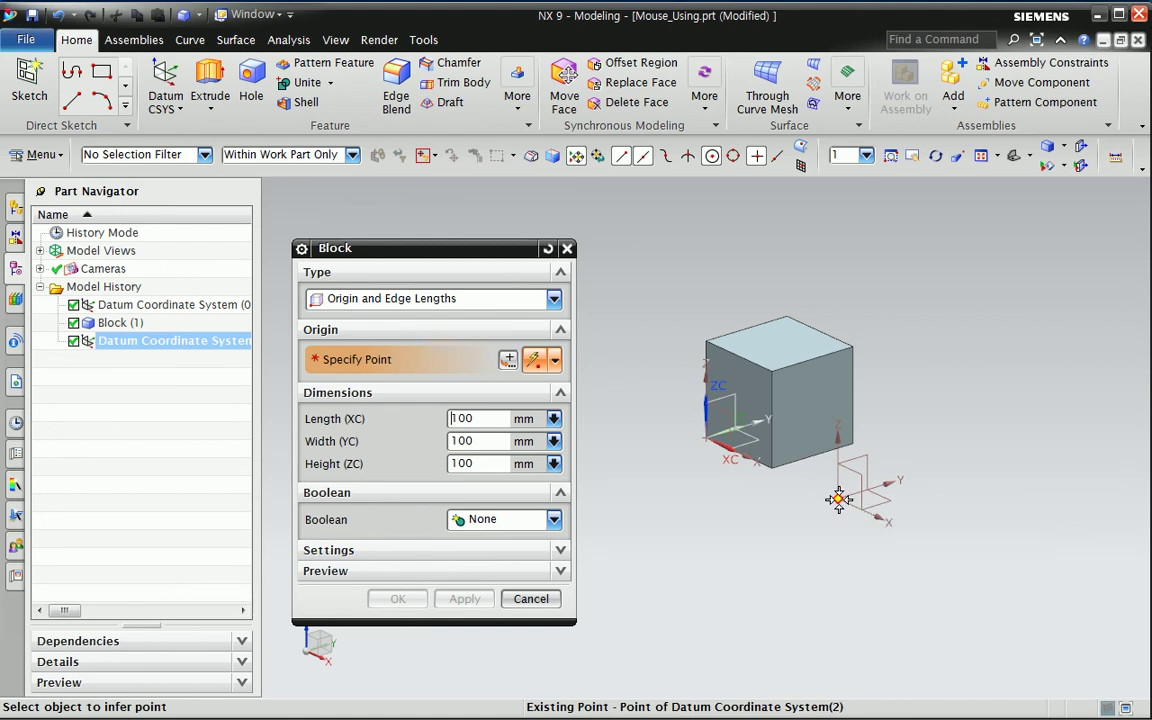
click(838, 498)
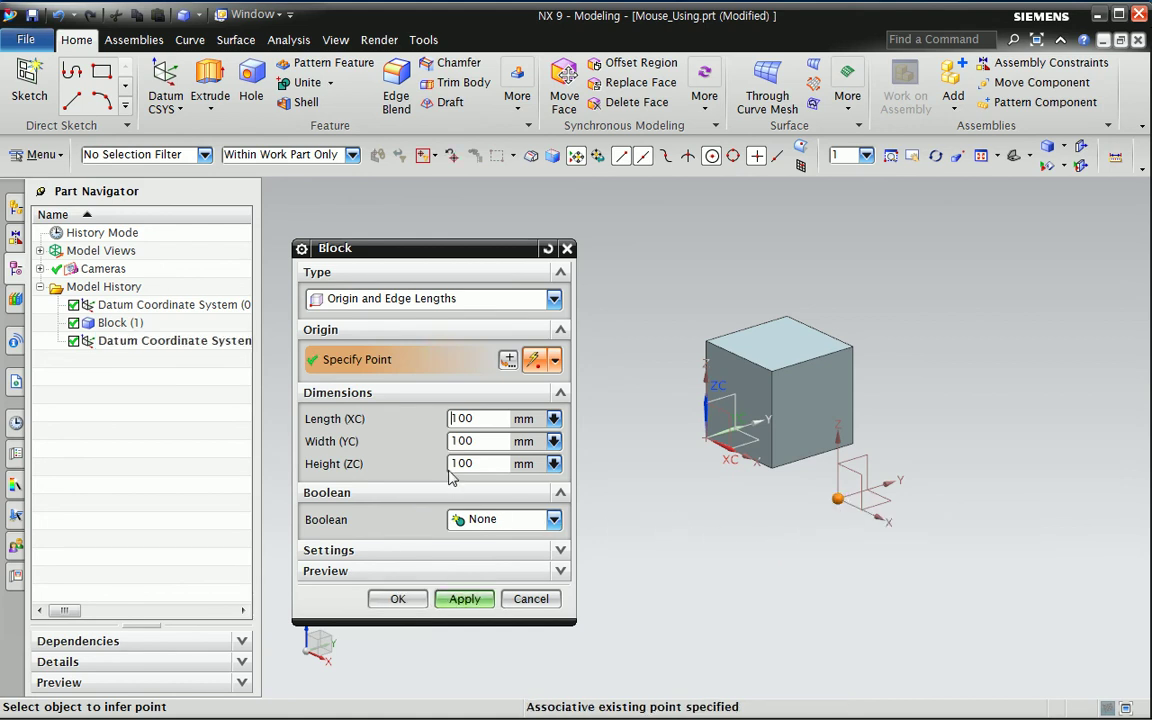
click(398, 601)
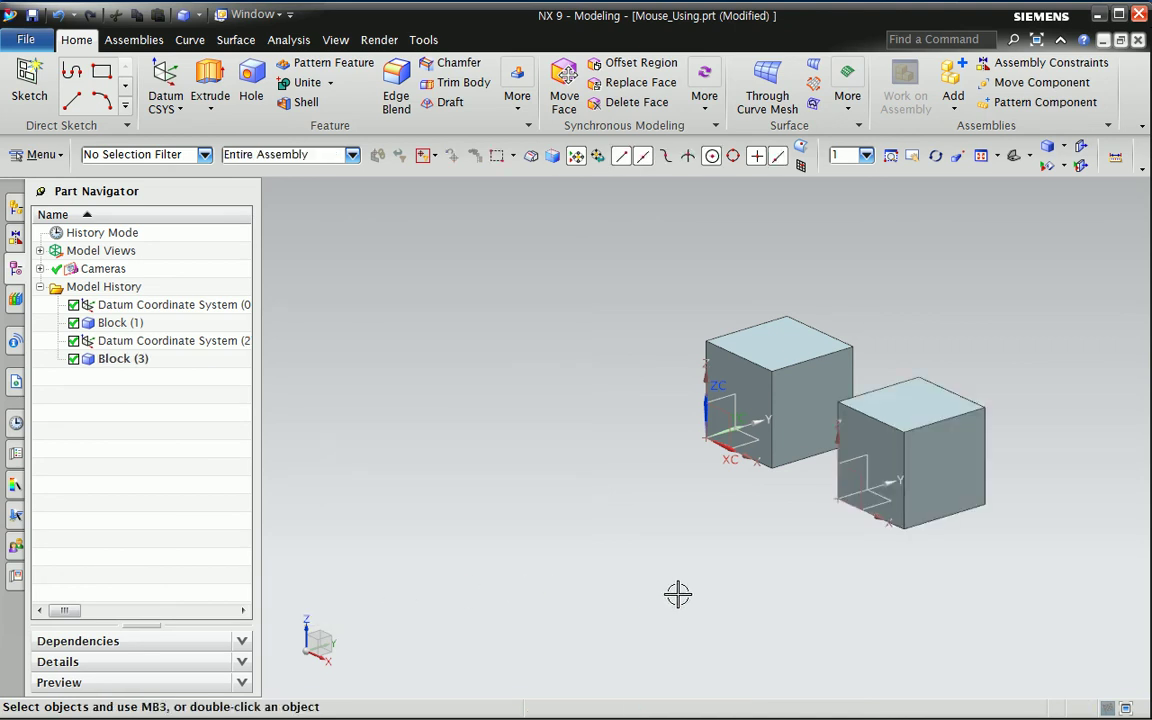
Step: Create a 50 × 50 × 100 mm block at the midpoint of the second block's vertical origin edge, united with that block
click(517, 100)
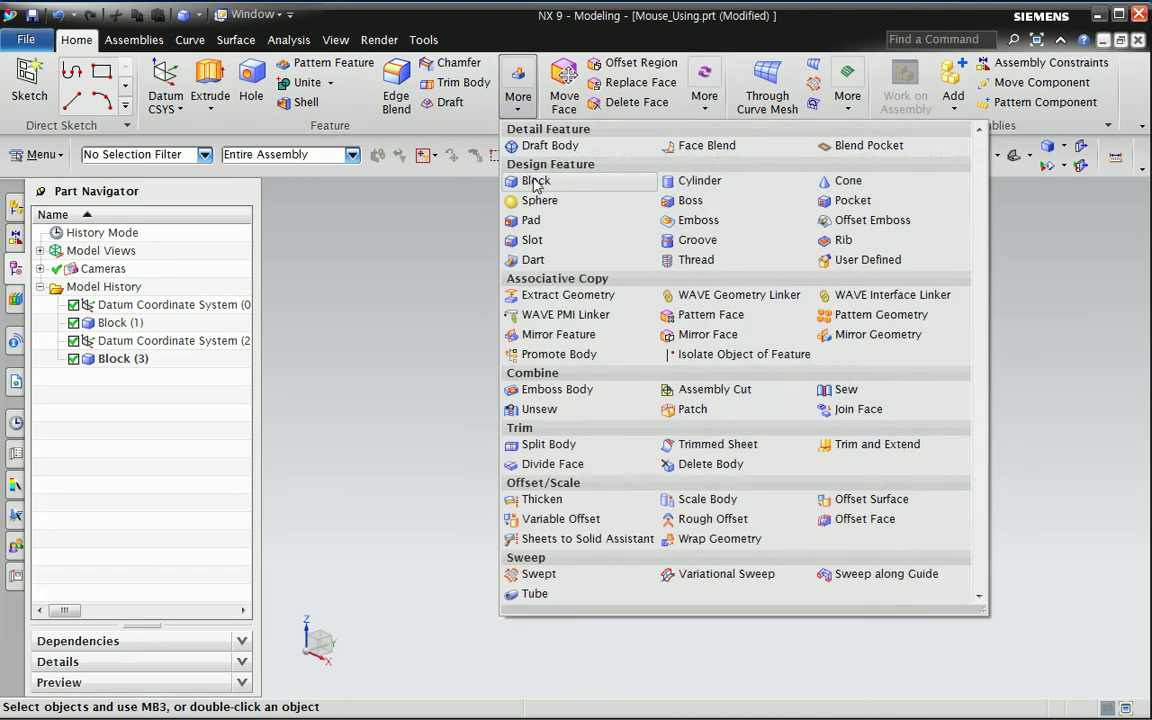
click(532, 180)
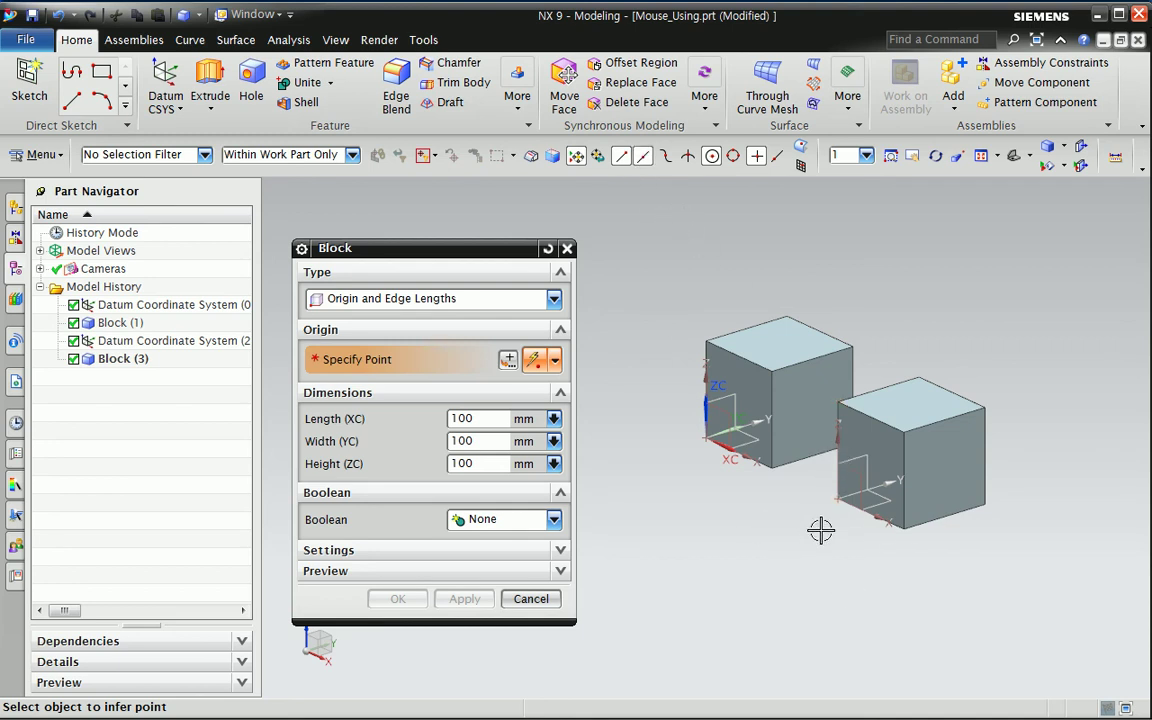
click(837, 468)
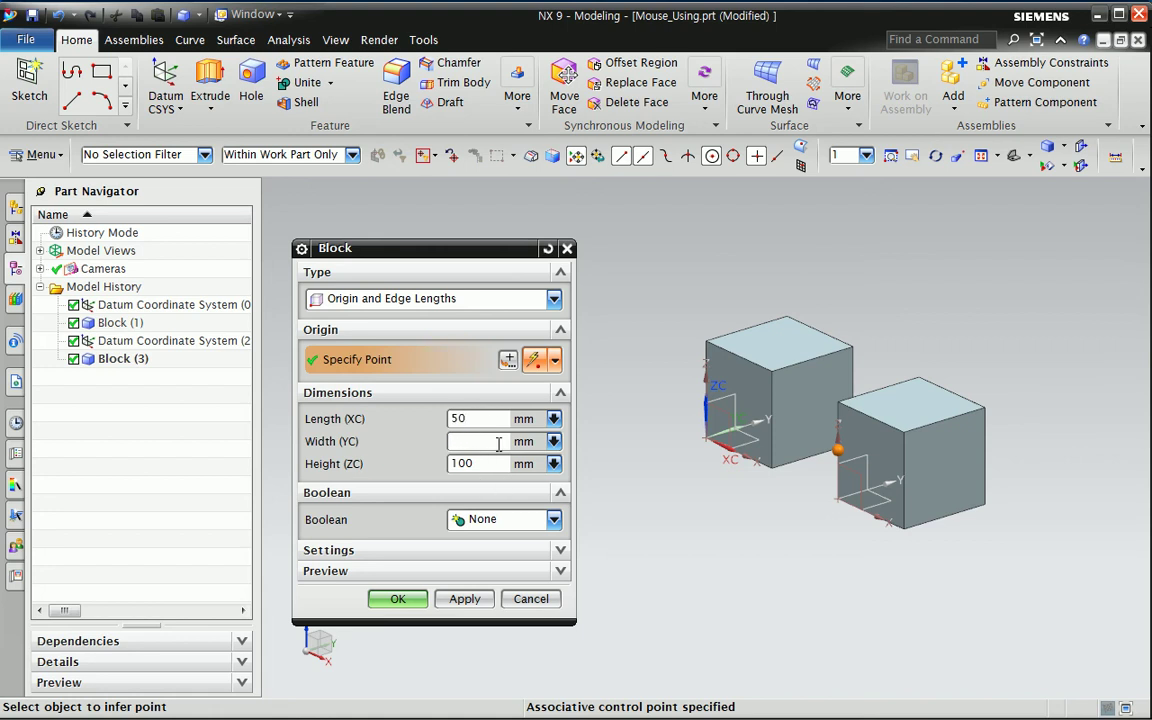
click(505, 521)
click(488, 556)
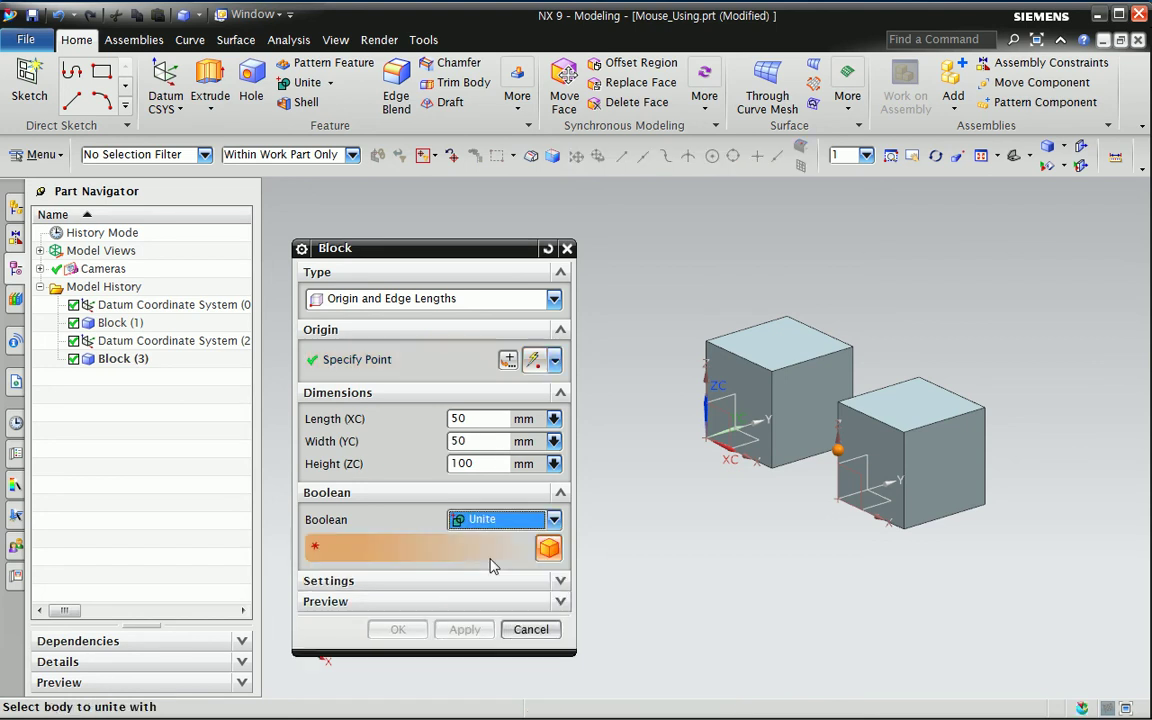
click(931, 452)
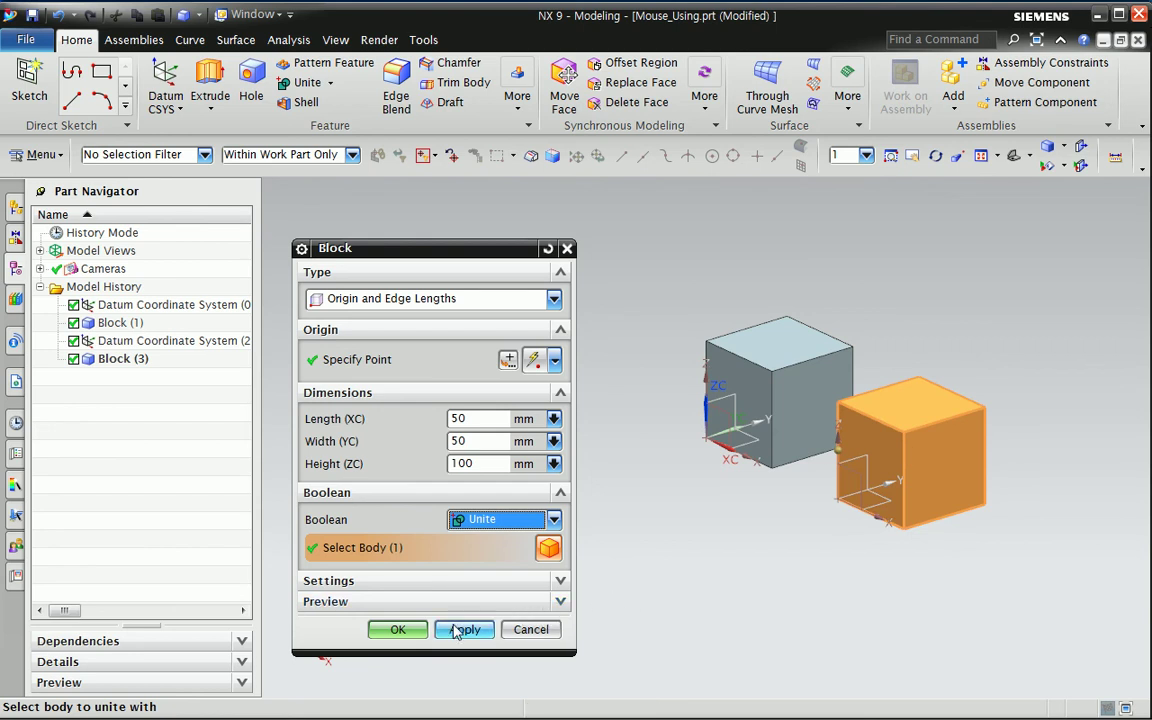
middle_click(745, 572)
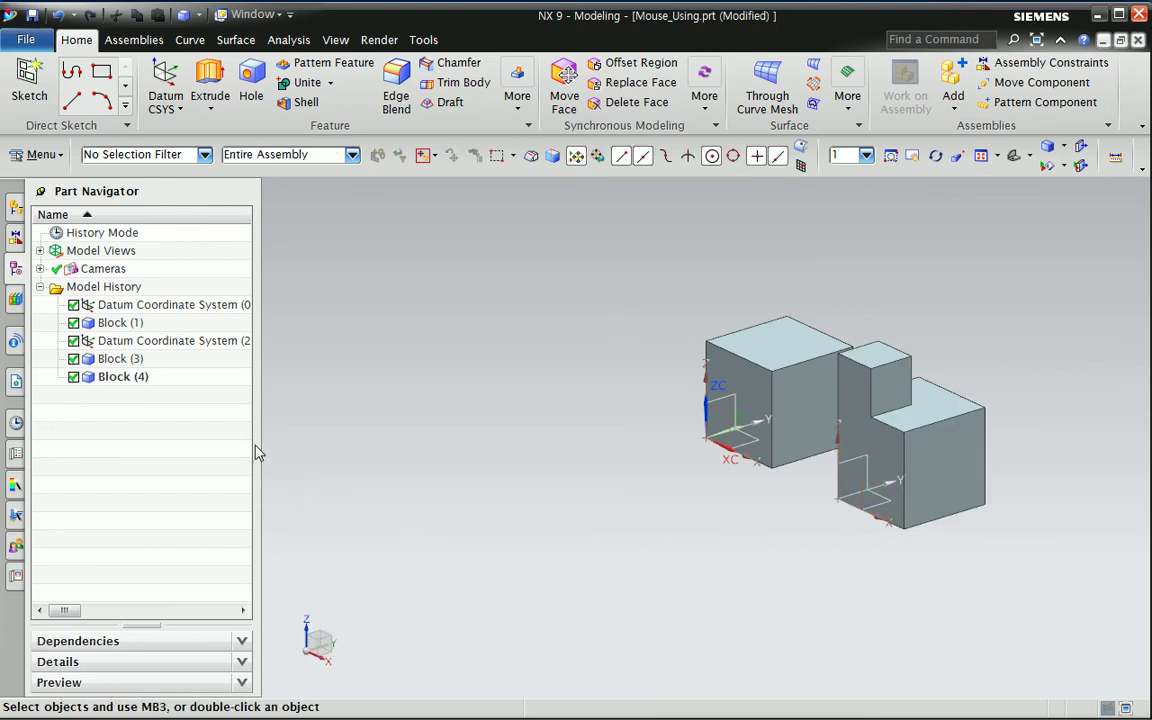
Step: Select the three block features in the model history one after another to check which geometry each represents, and clear the selection
click(128, 323)
click(125, 358)
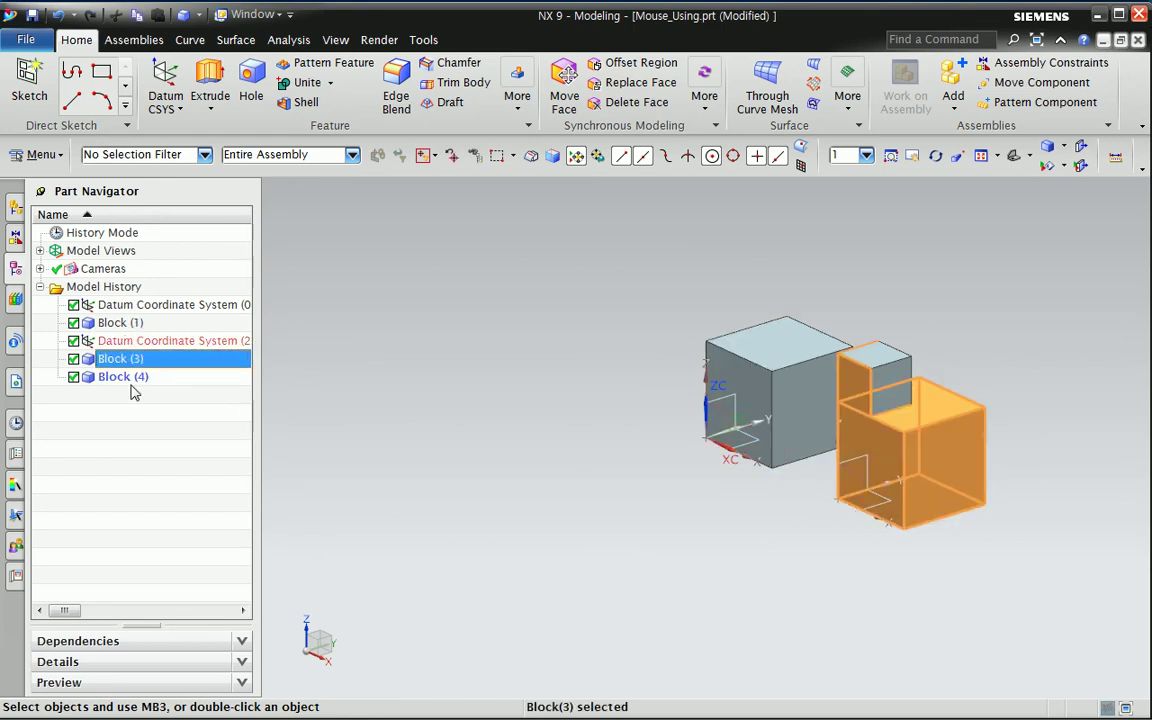
click(125, 376)
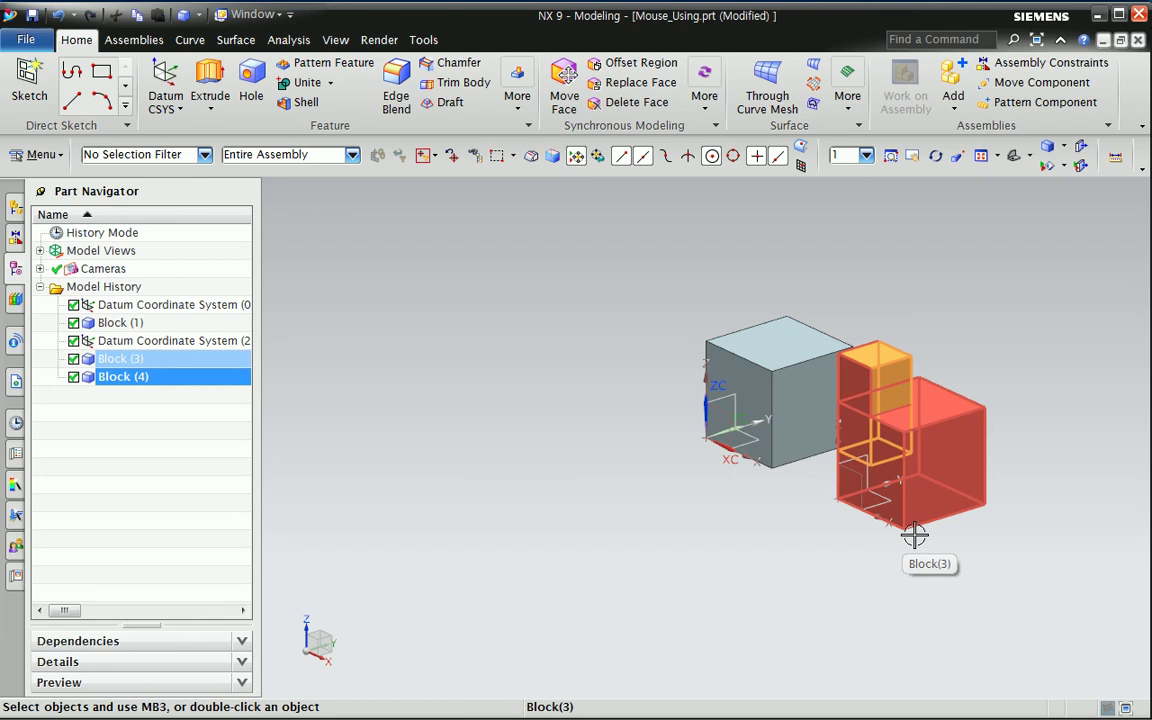
key(Escape)
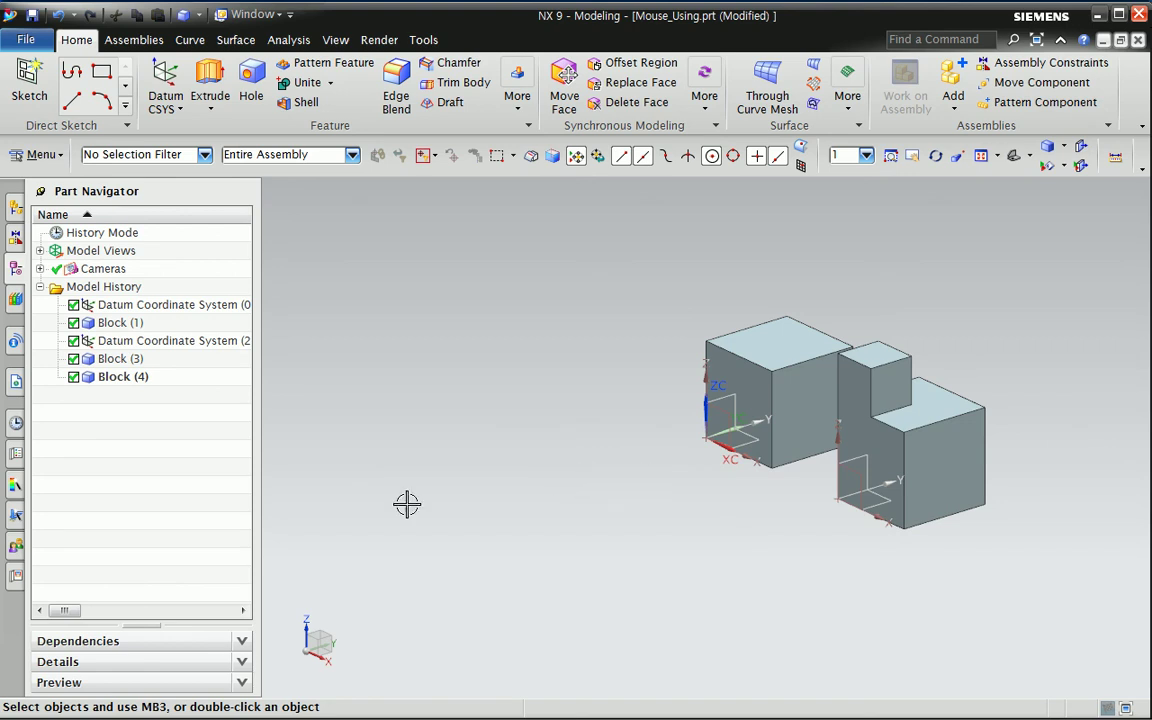
Step: Create a point at the midpoint of the first block's top edge, at X 0, Y 50, Z 100 mm
click(178, 111)
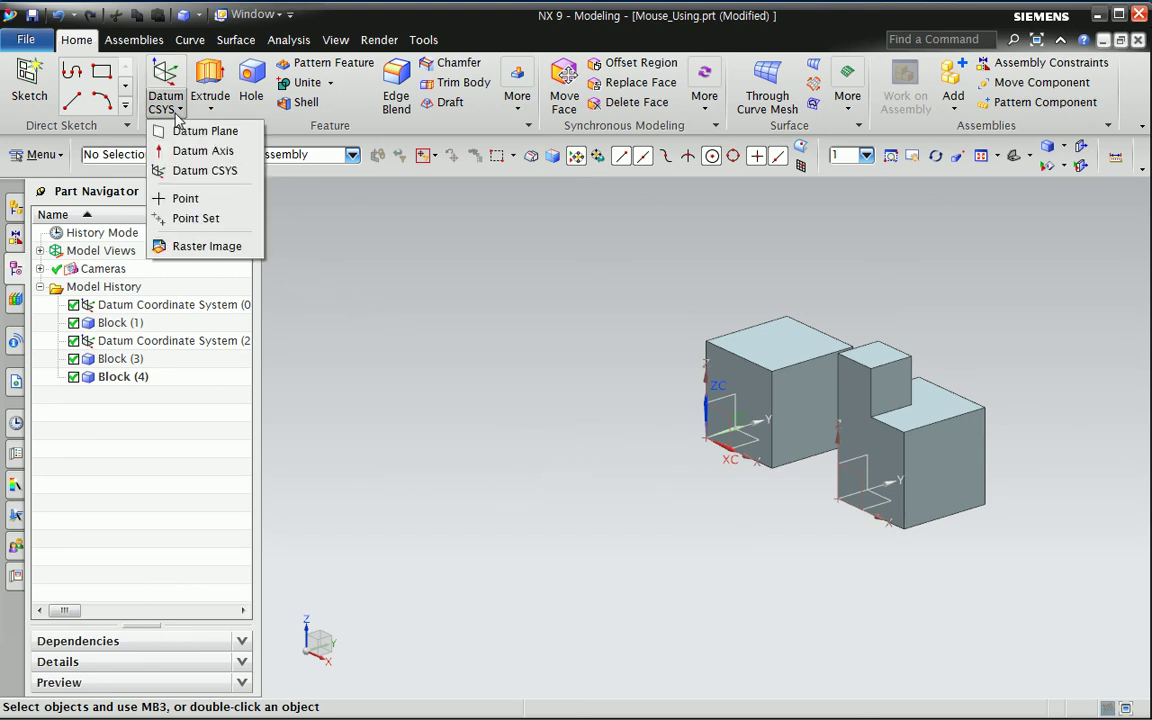
click(181, 200)
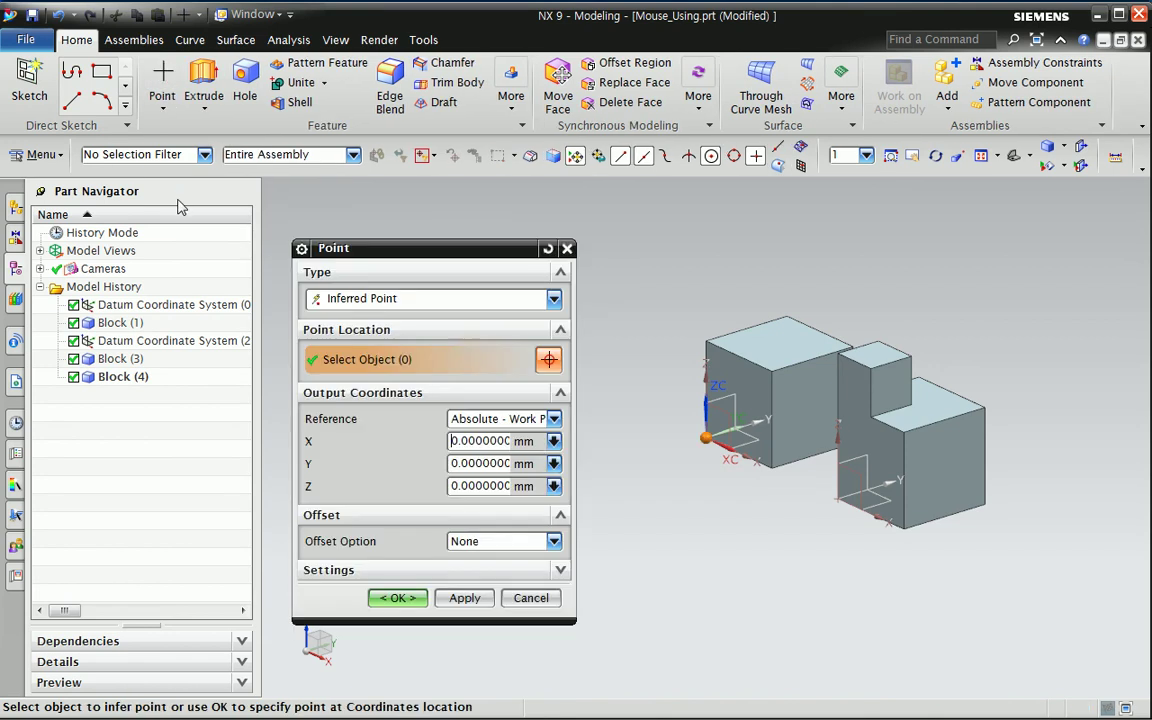
click(750, 323)
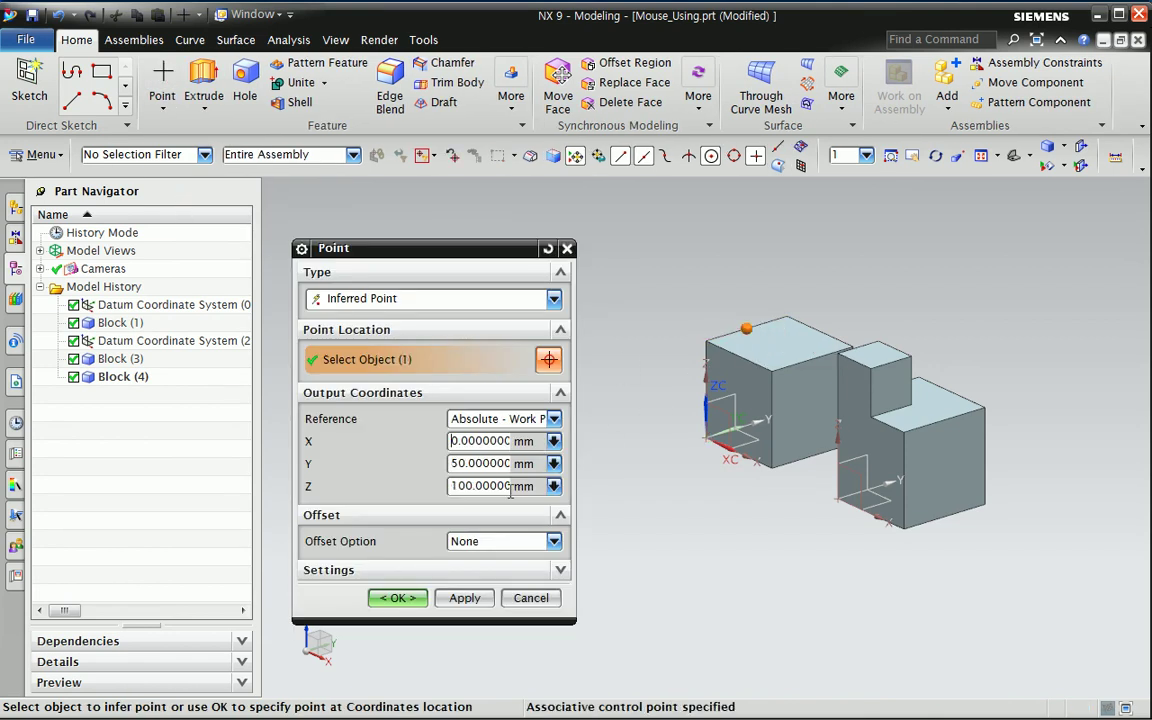
click(397, 597)
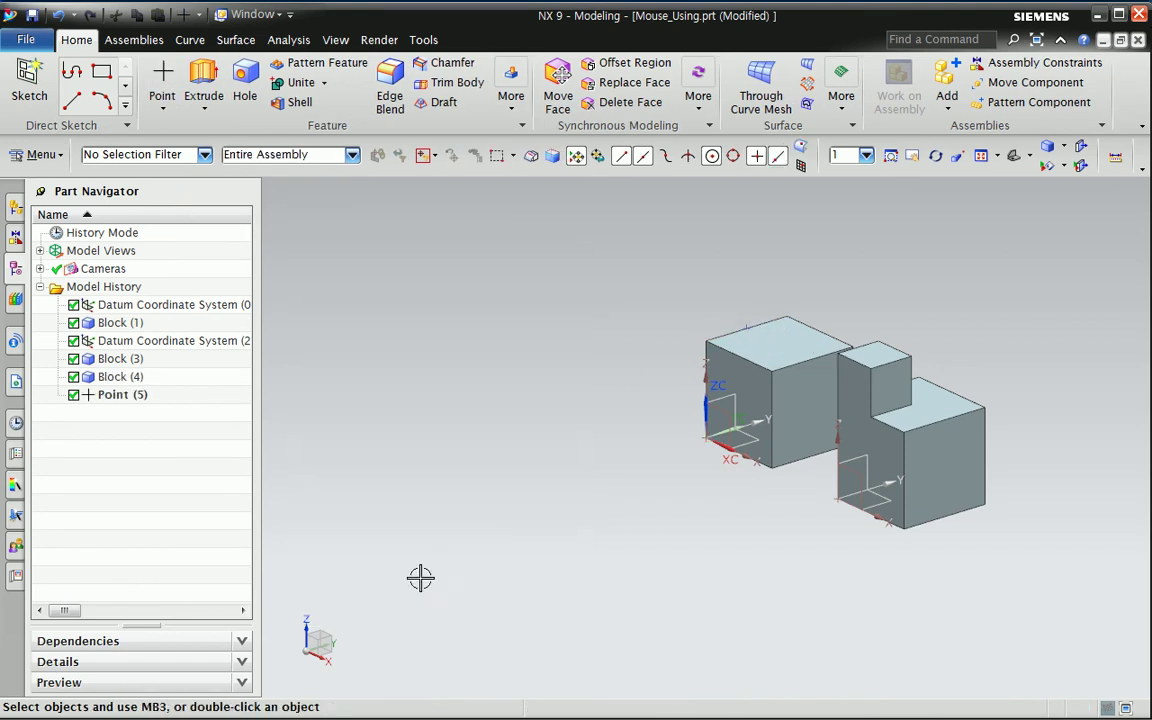
Step: Create a point at the midpoint of the second block's rear top edge, at X 250, Y 100, Z 100 mm
click(162, 108)
click(178, 198)
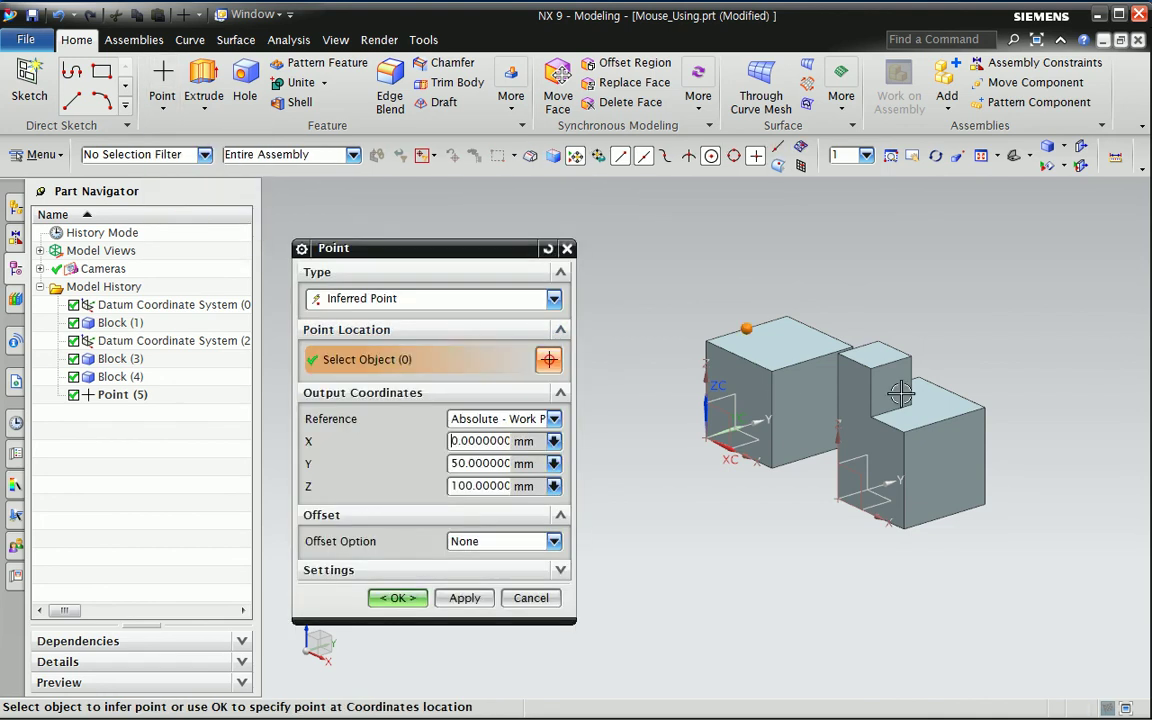
click(953, 392)
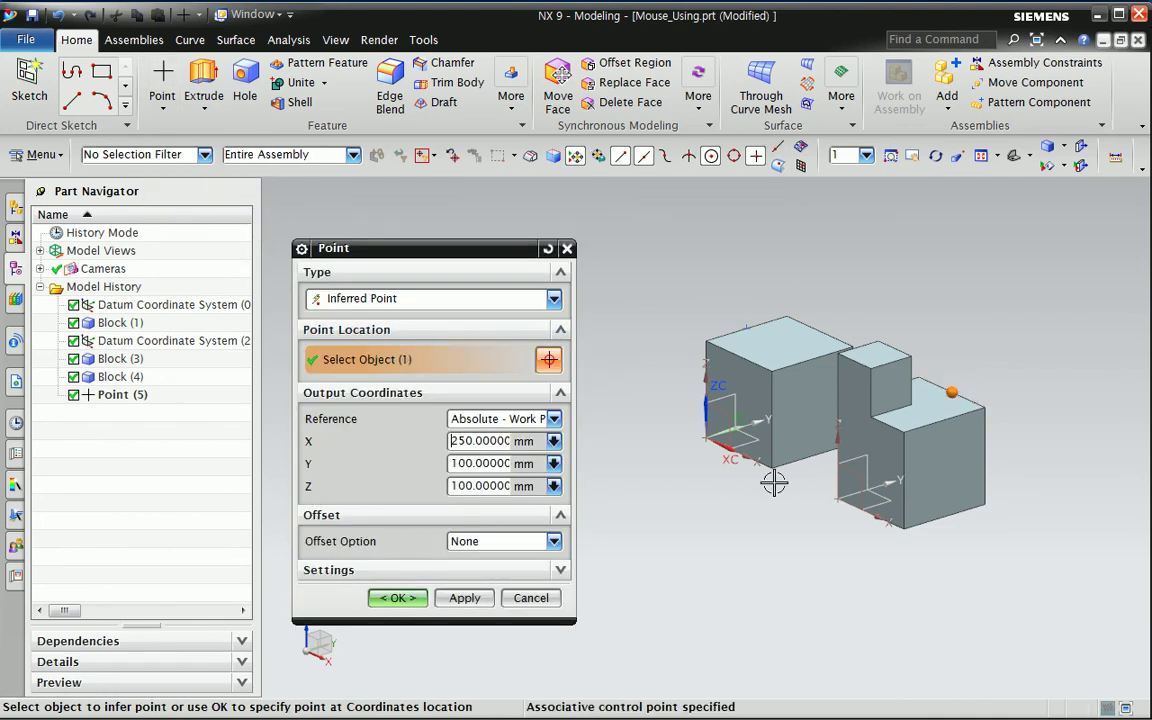
click(397, 597)
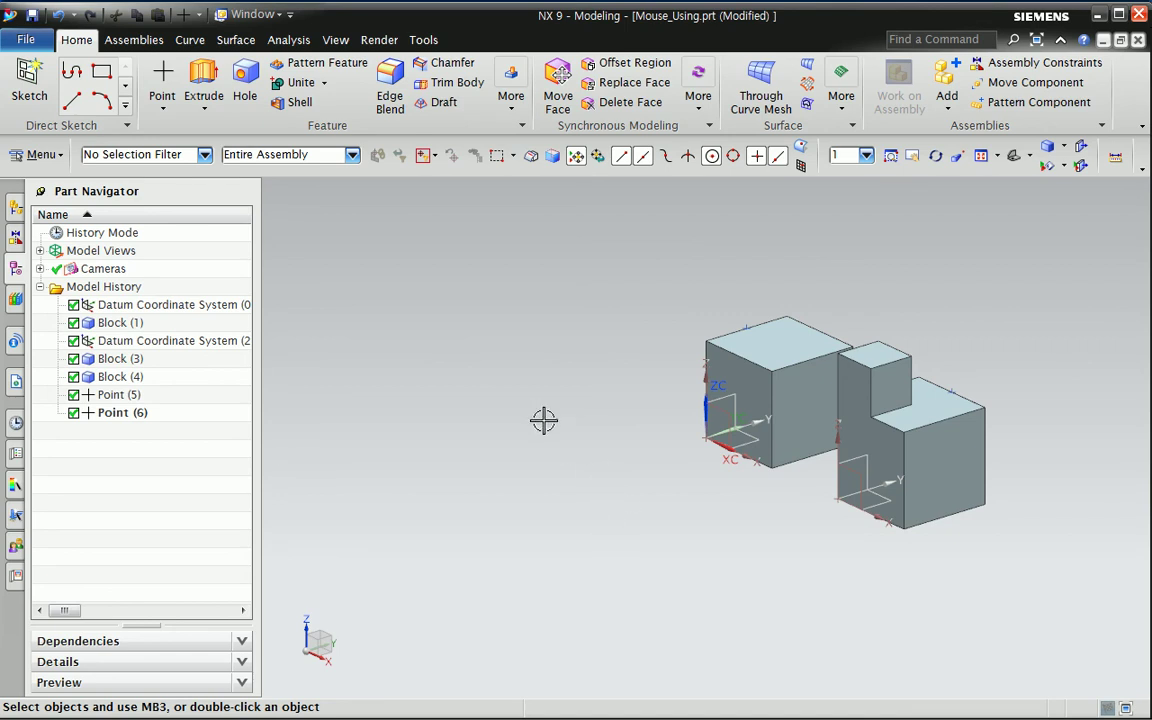
Step: Create an inferred datum plane offset 105 mm outward from the first block's face along its X edge
click(164, 109)
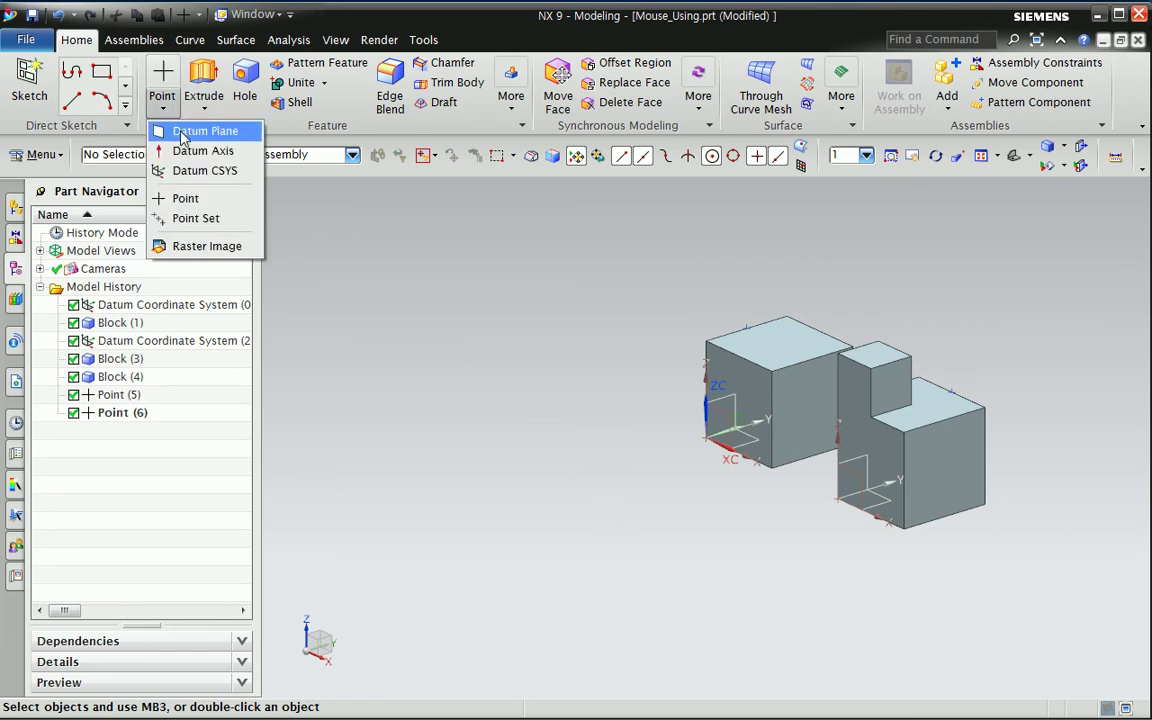
click(190, 131)
click(730, 388)
drag(780, 375, 660, 410)
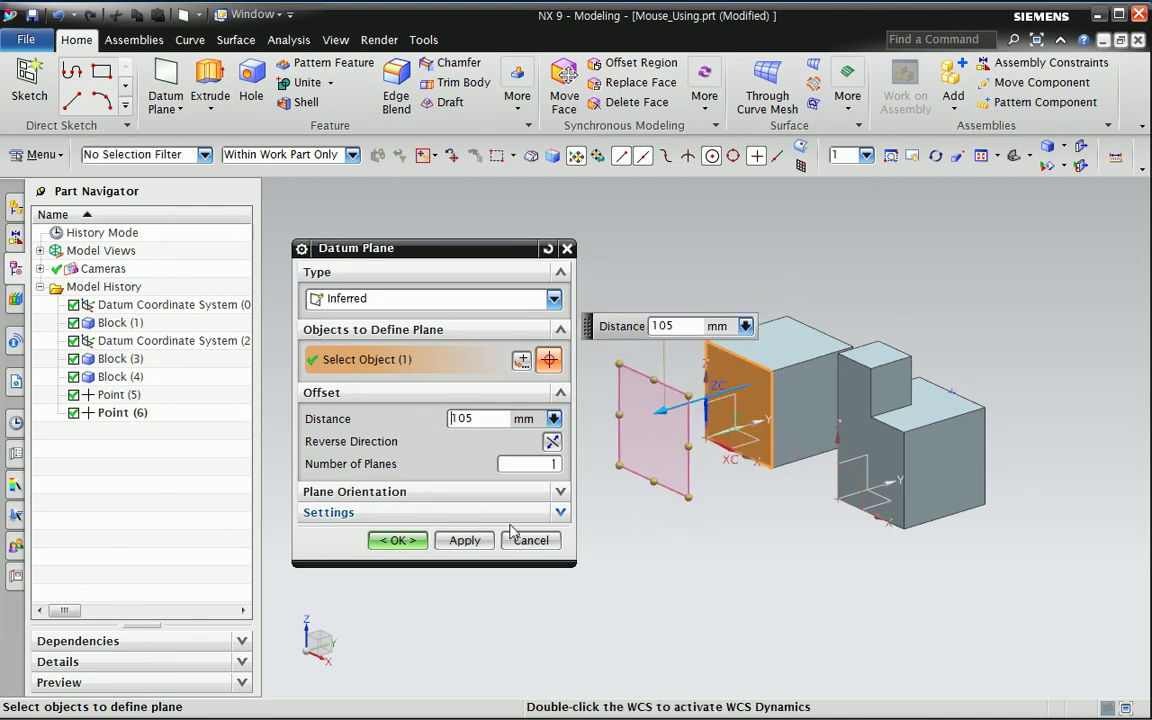
click(399, 541)
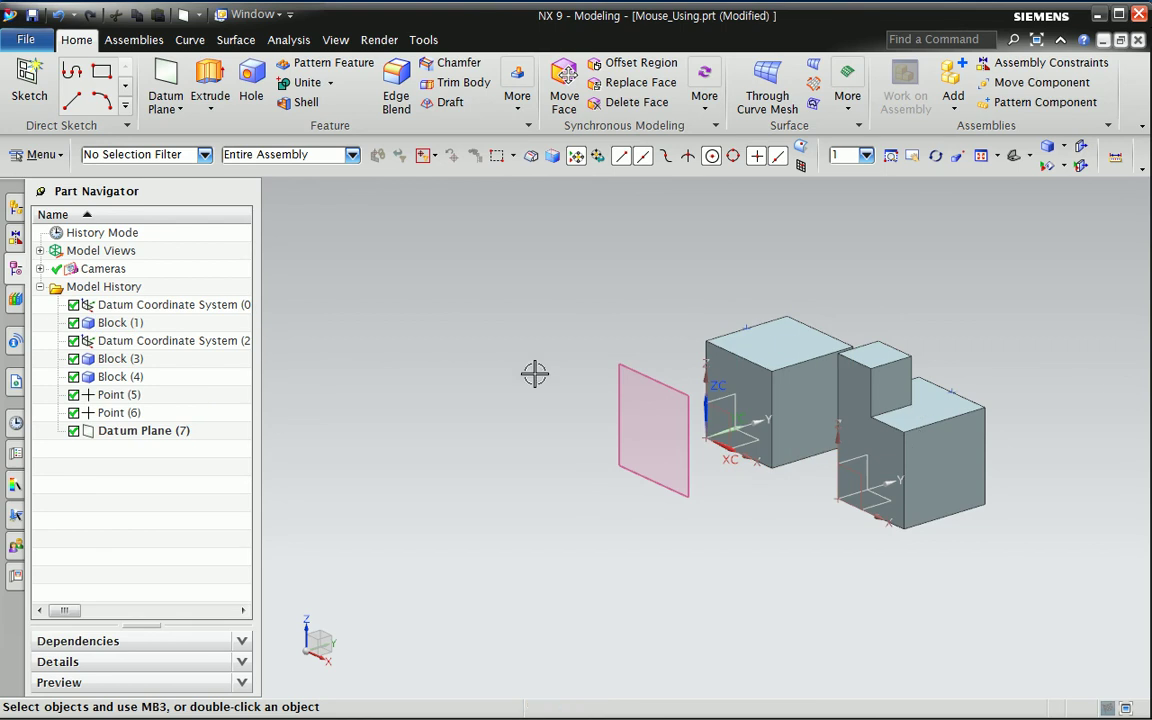
Step: Set the selection type filter to Curve Feature and window-select the whole model
click(155, 158)
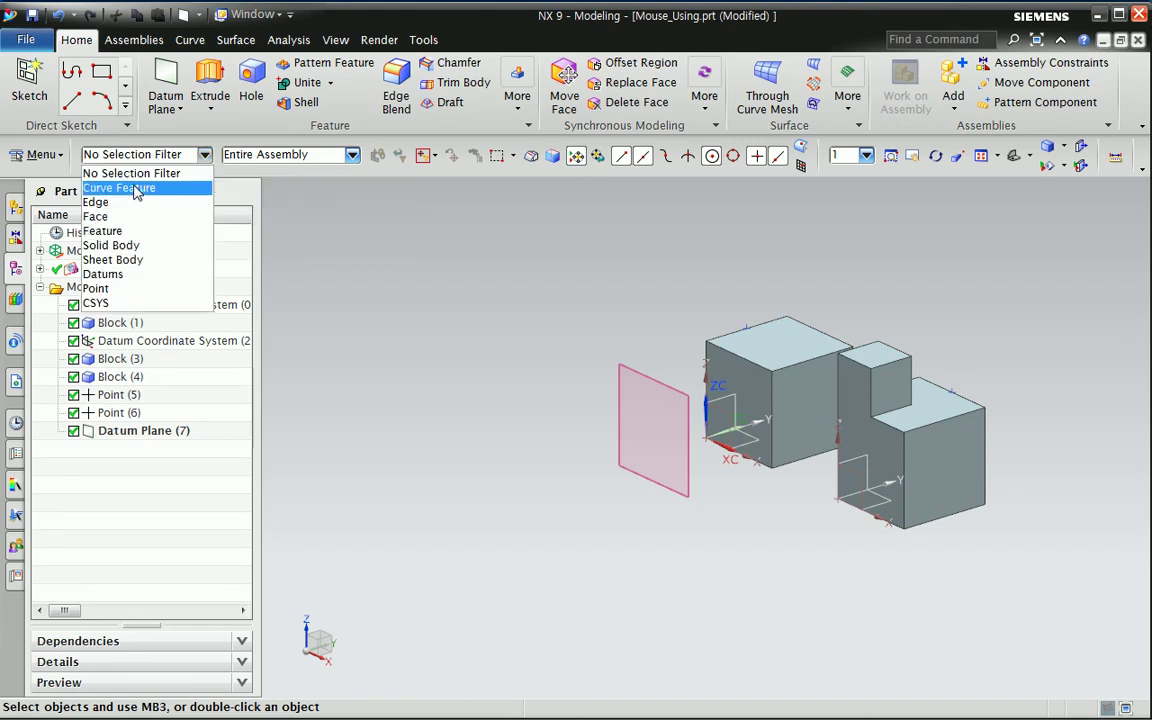
click(135, 187)
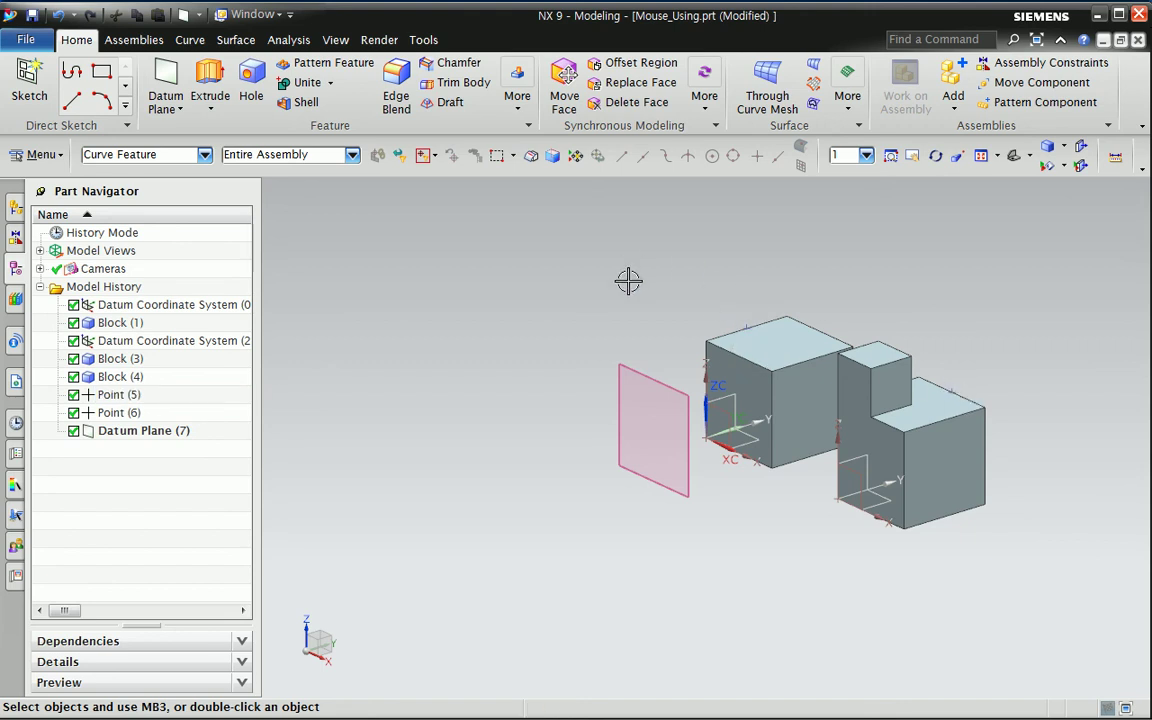
drag(543, 248, 1078, 650)
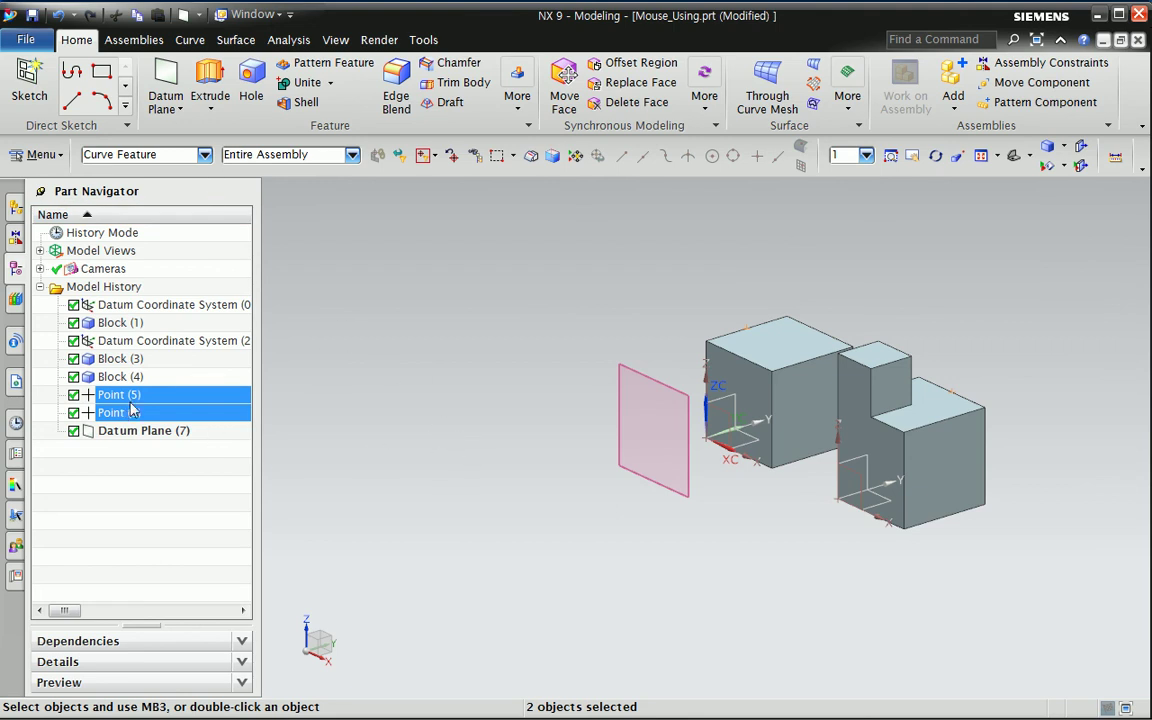
Step: Set the selection type filter to Edge and add three top edges of the first block and two upper edges of the stepped block
click(148, 155)
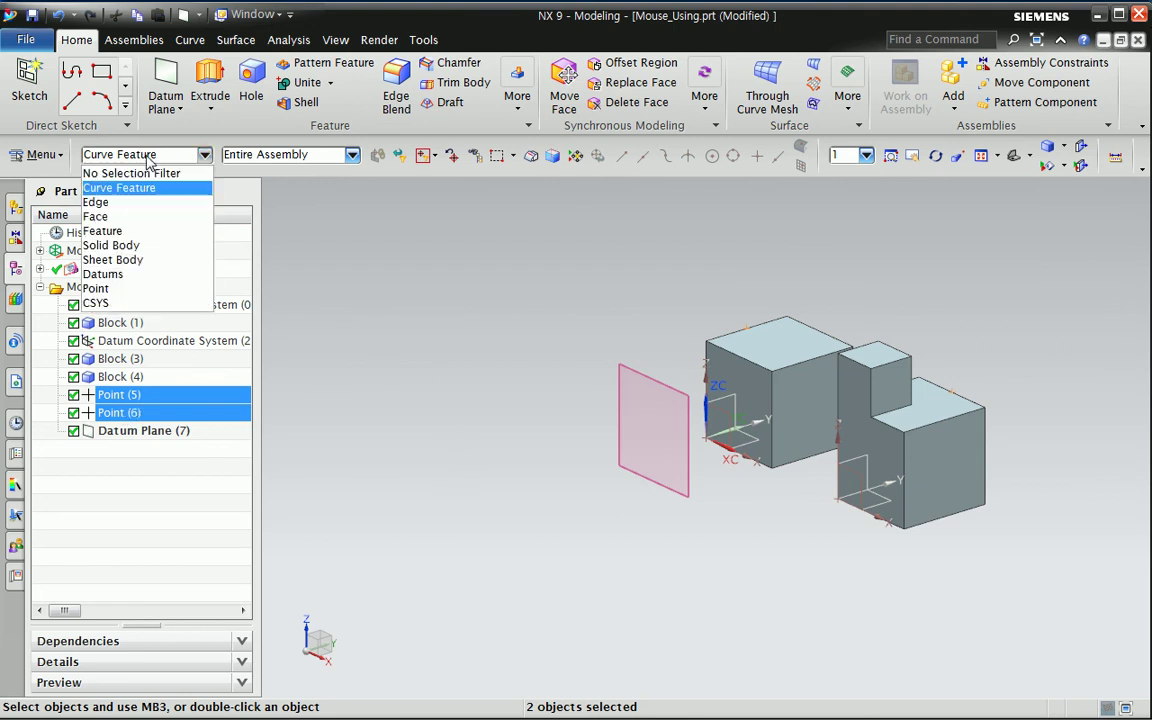
click(131, 203)
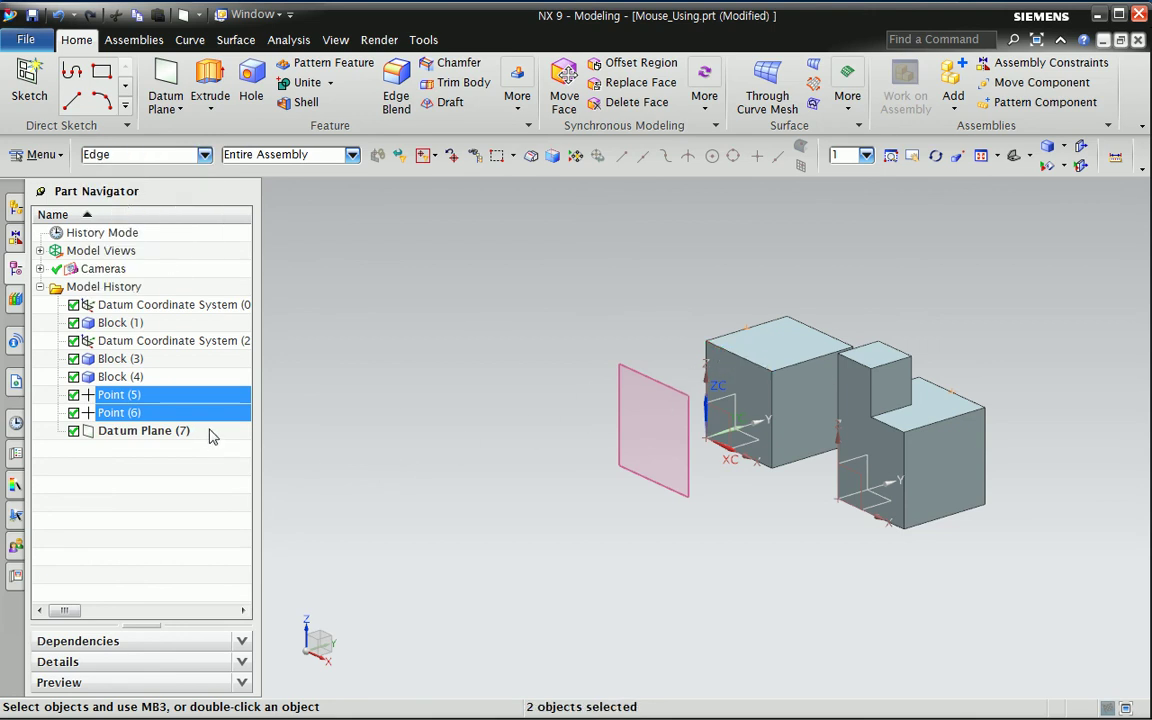
click(742, 358)
click(820, 331)
click(844, 364)
click(854, 359)
click(888, 422)
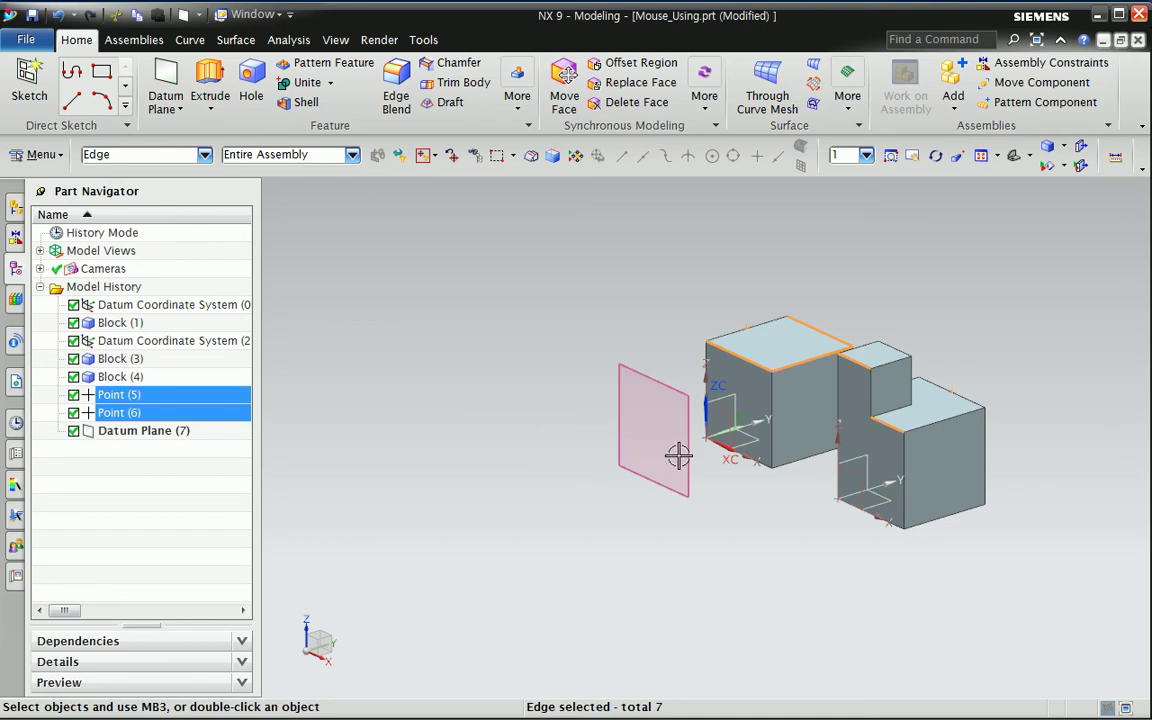
Step: Deselect three of the picked edges individually and the remaining ones with a selection window around both blocks
shift+click(793, 360)
shift+click(822, 333)
shift+click(855, 358)
shift+drag(702, 278, 989, 565)
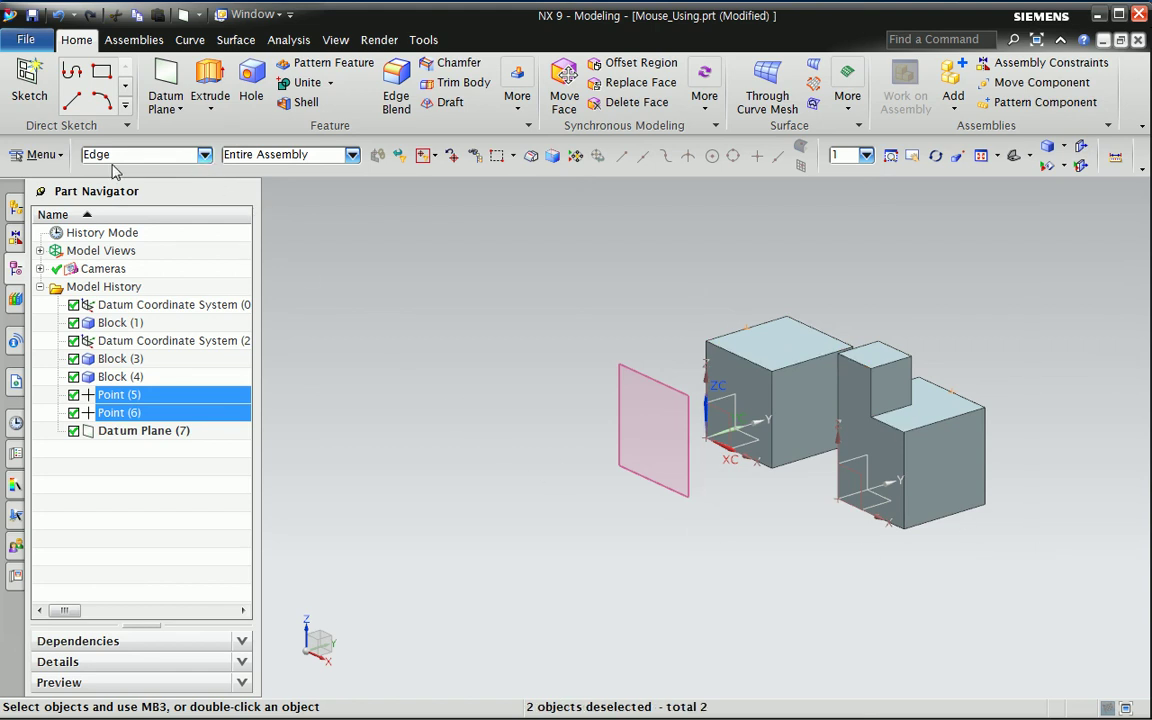
Step: Window-select all edges of both bodies, and deselect the edges on the outer side of the stepped block
drag(535, 226, 1058, 598)
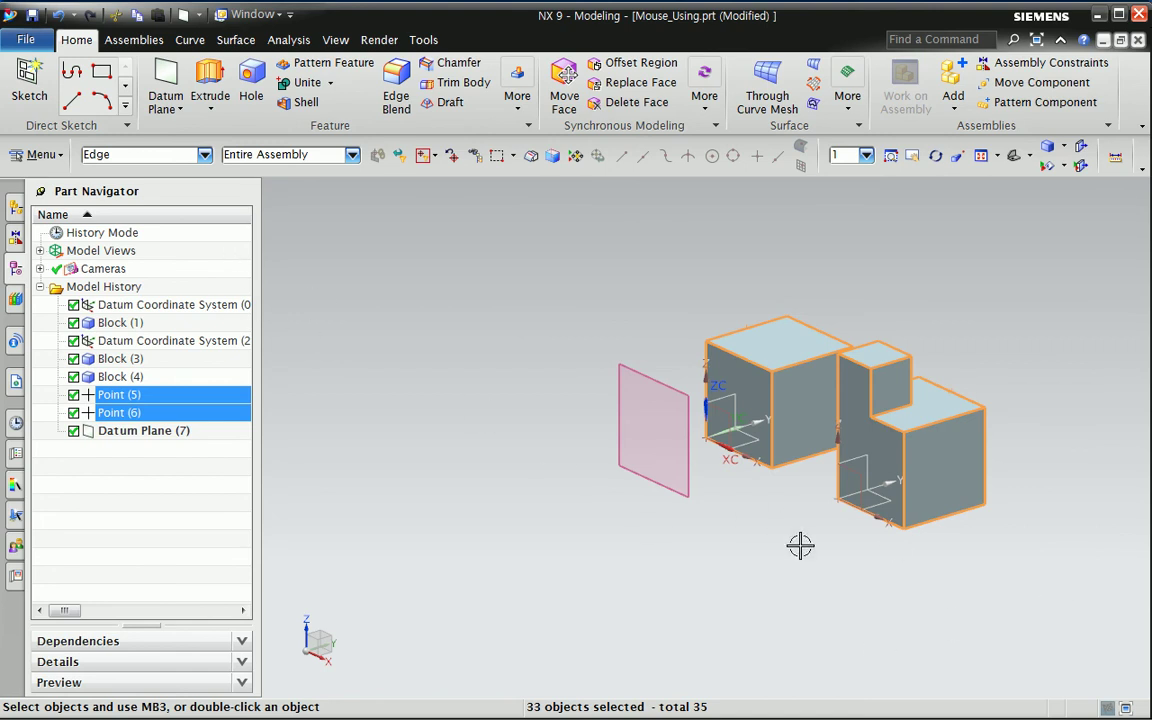
shift+click(906, 470)
shift+click(915, 518)
shift+drag(884, 311, 1039, 581)
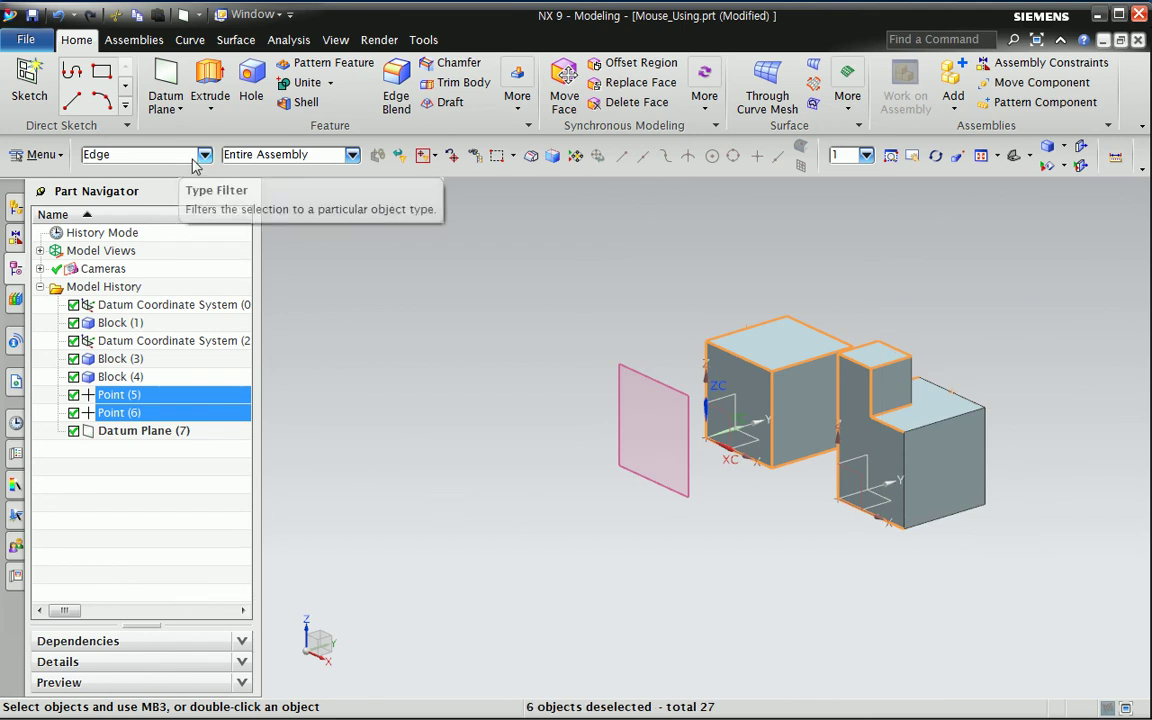
Step: Clear the selection including the points, and window-select only the block edges before clearing them too
key(Escape)
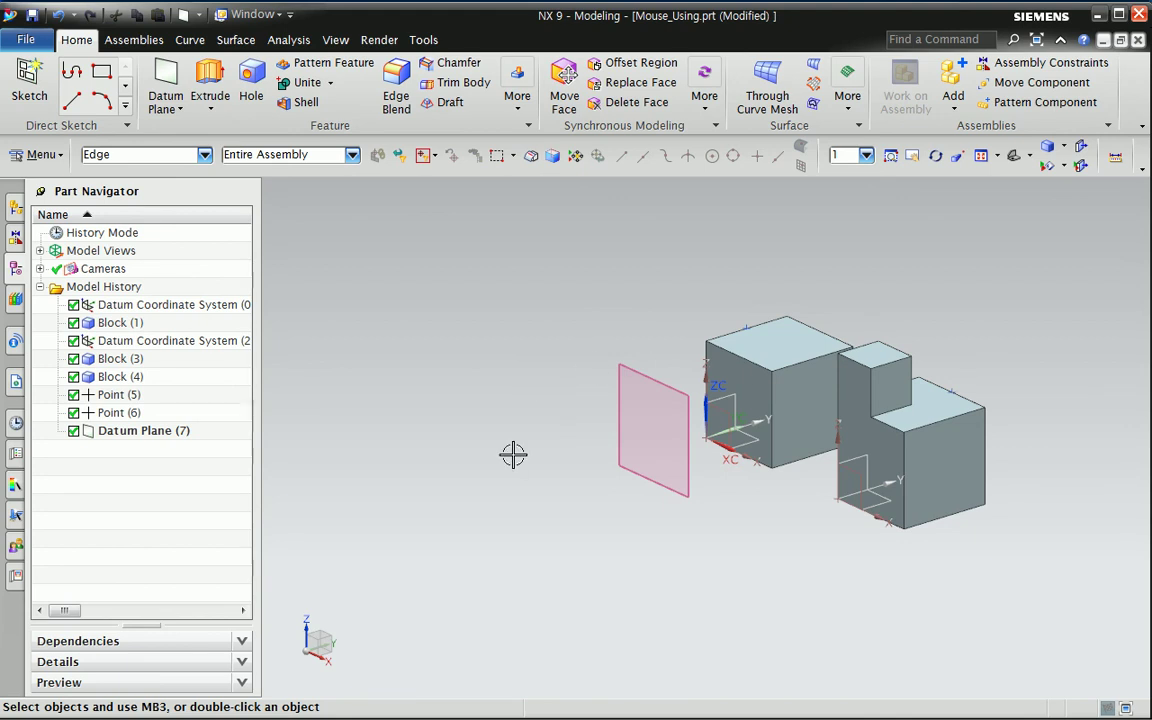
drag(486, 202, 1000, 595)
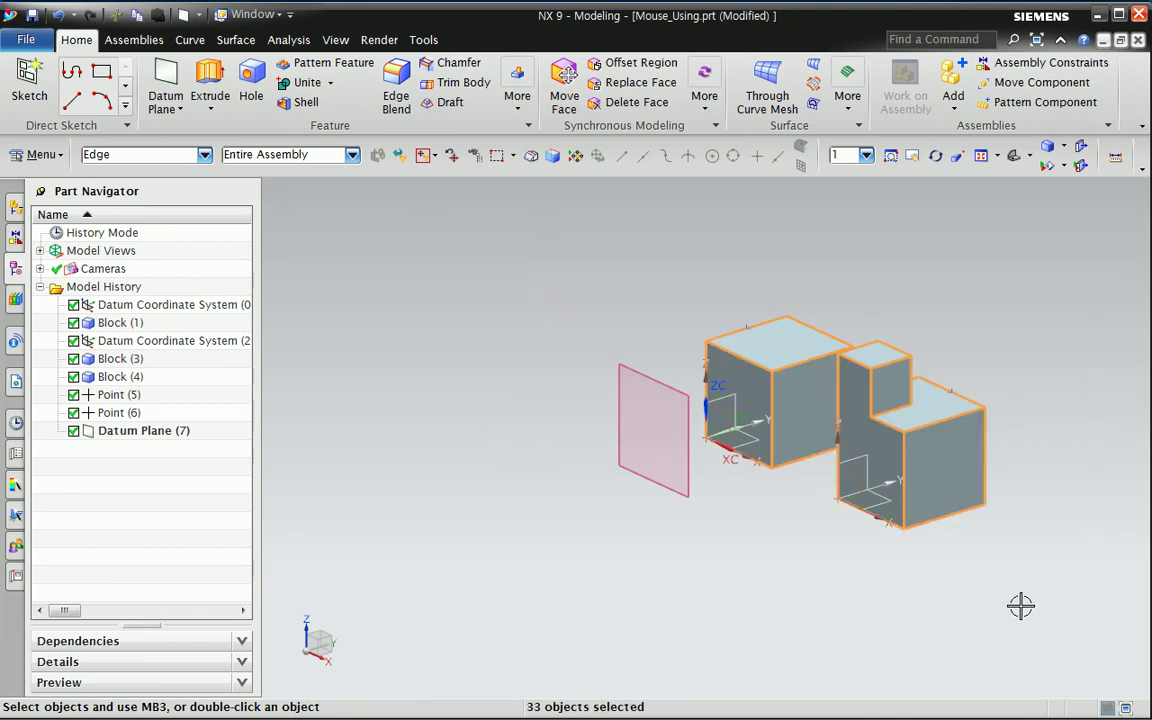
key(Escape)
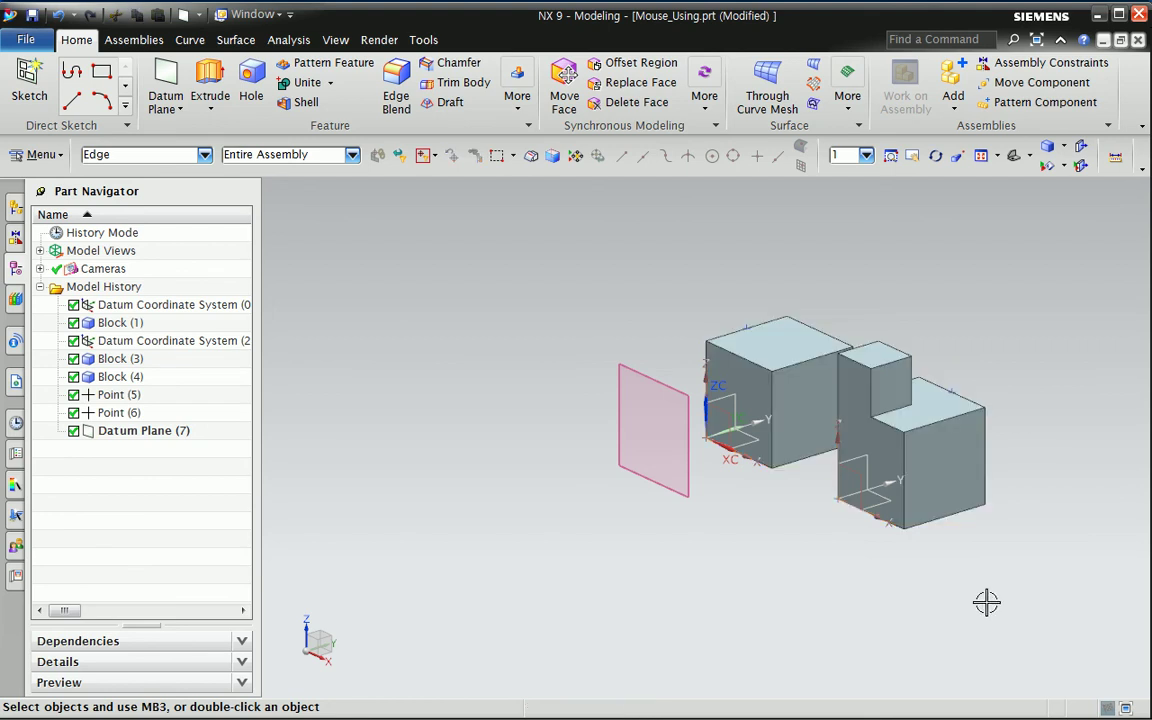
Step: Set the selection type filter to Face and select two side faces of each block plus the small block's top face
click(182, 154)
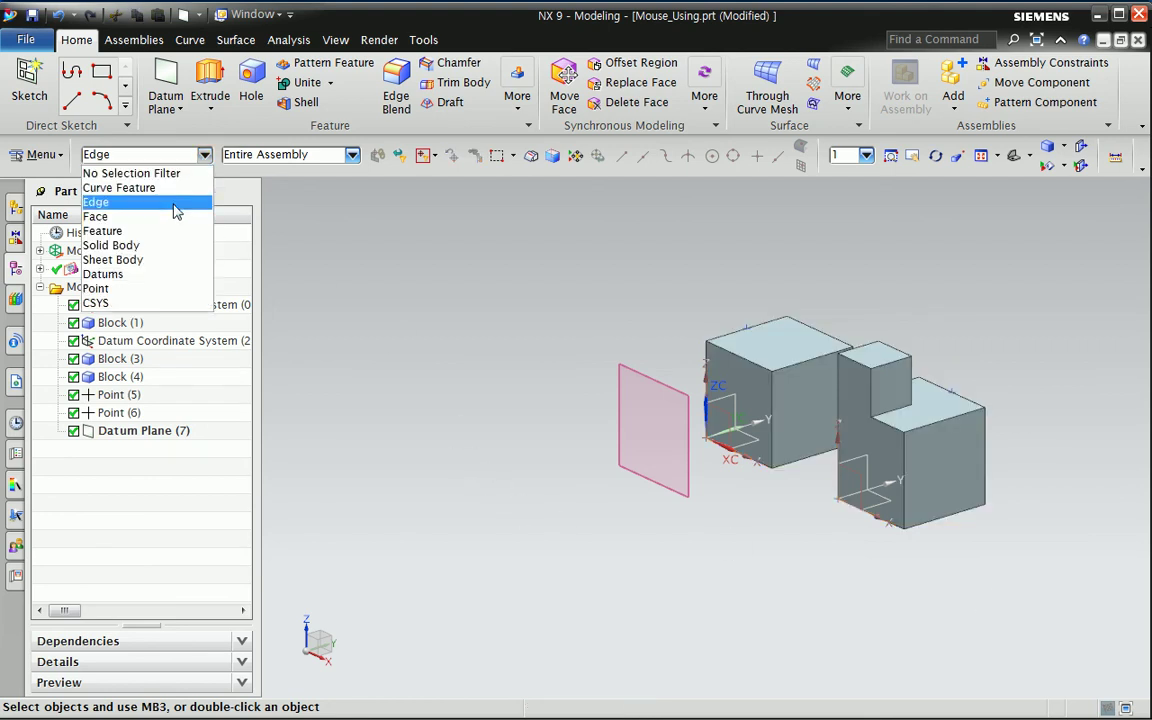
click(160, 216)
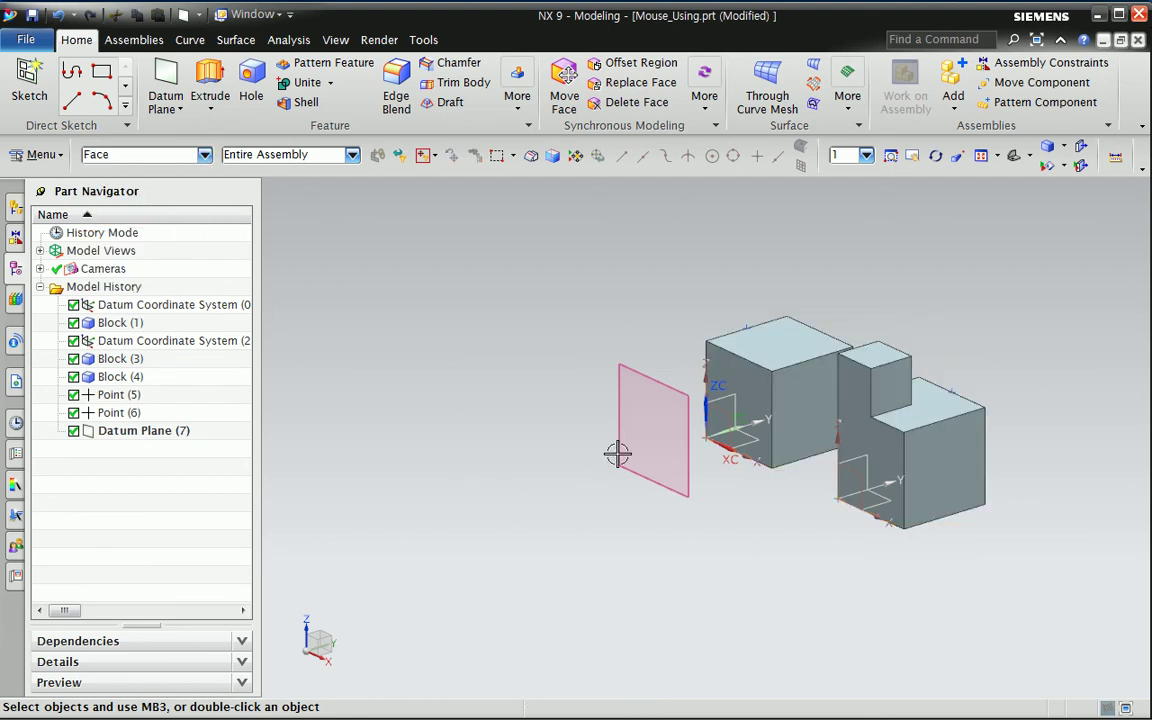
click(737, 387)
click(795, 421)
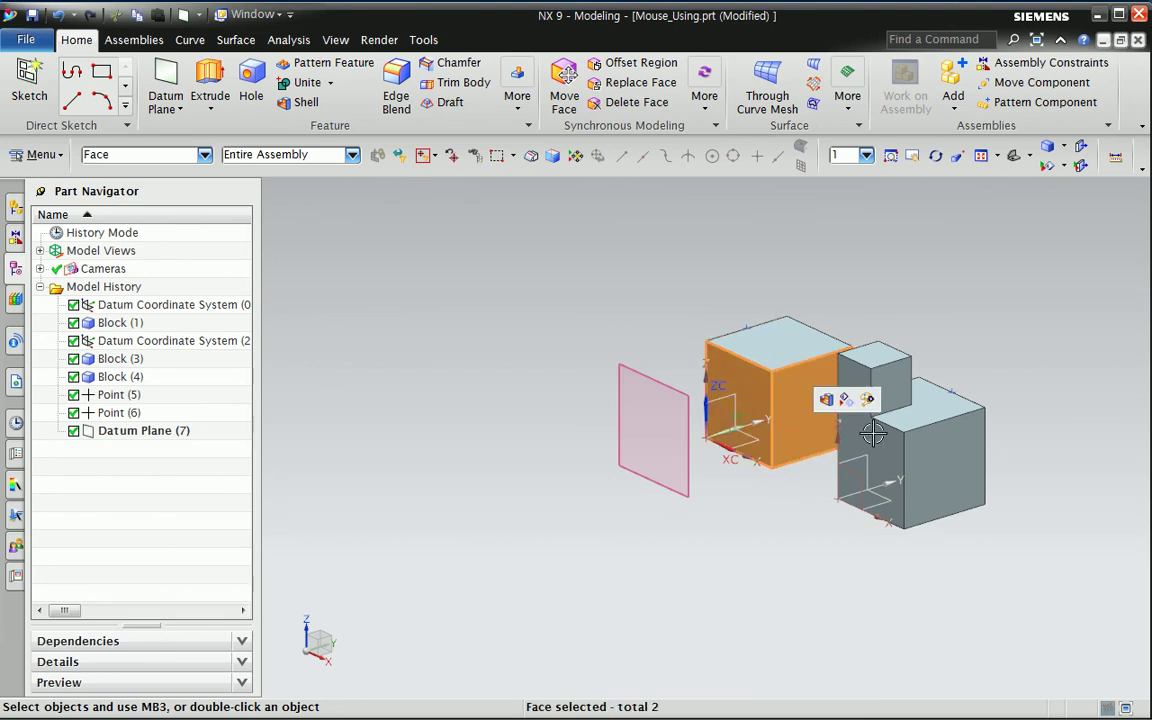
click(866, 440)
click(929, 443)
click(878, 352)
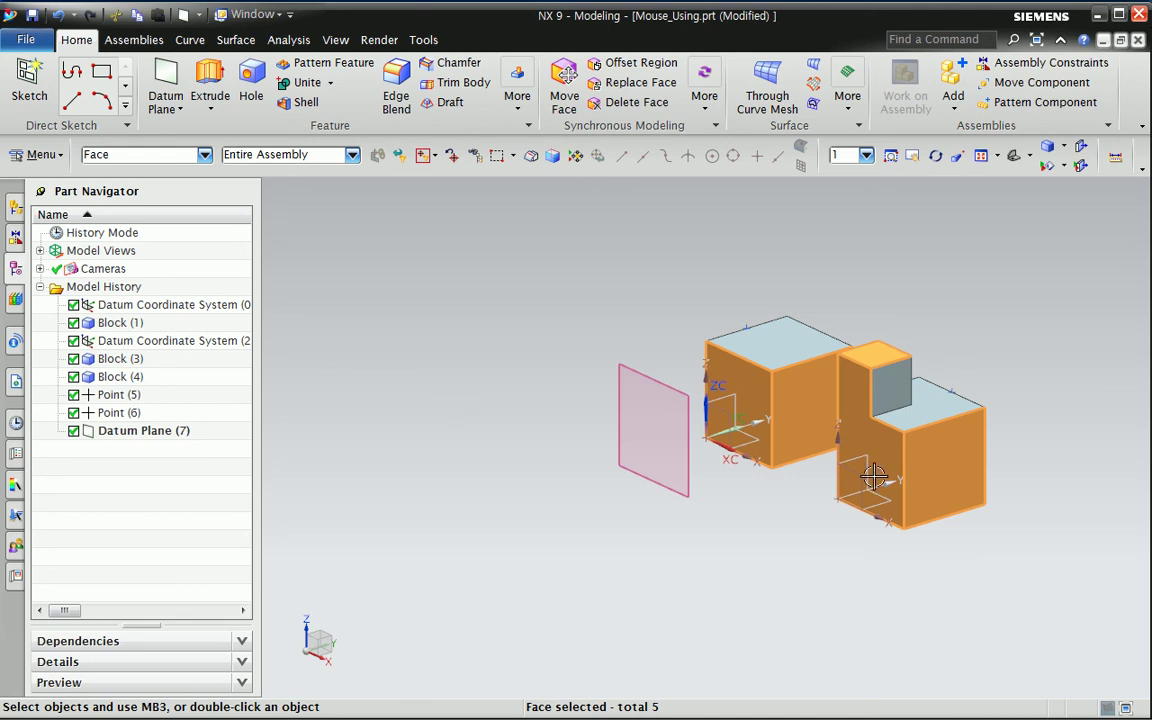
Step: Deselect the stepped block's faces, then set the selection type filter to Feature and clear the remaining face selection
shift+click(930, 437)
shift+click(875, 355)
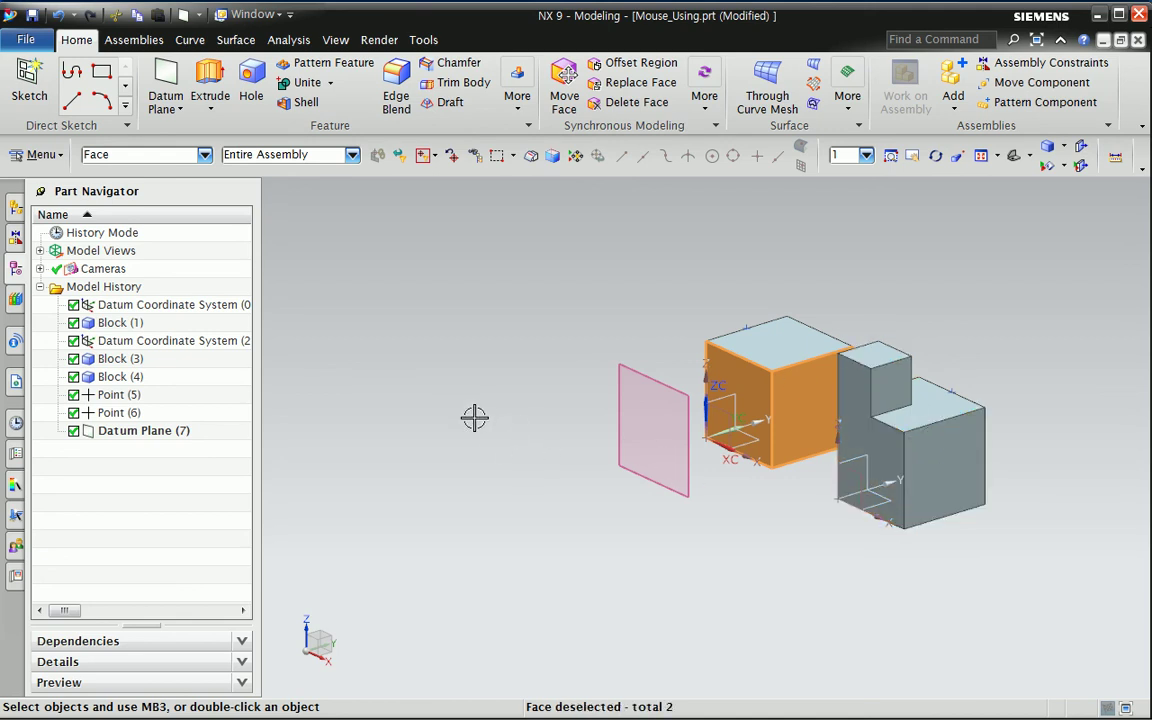
click(199, 156)
click(168, 233)
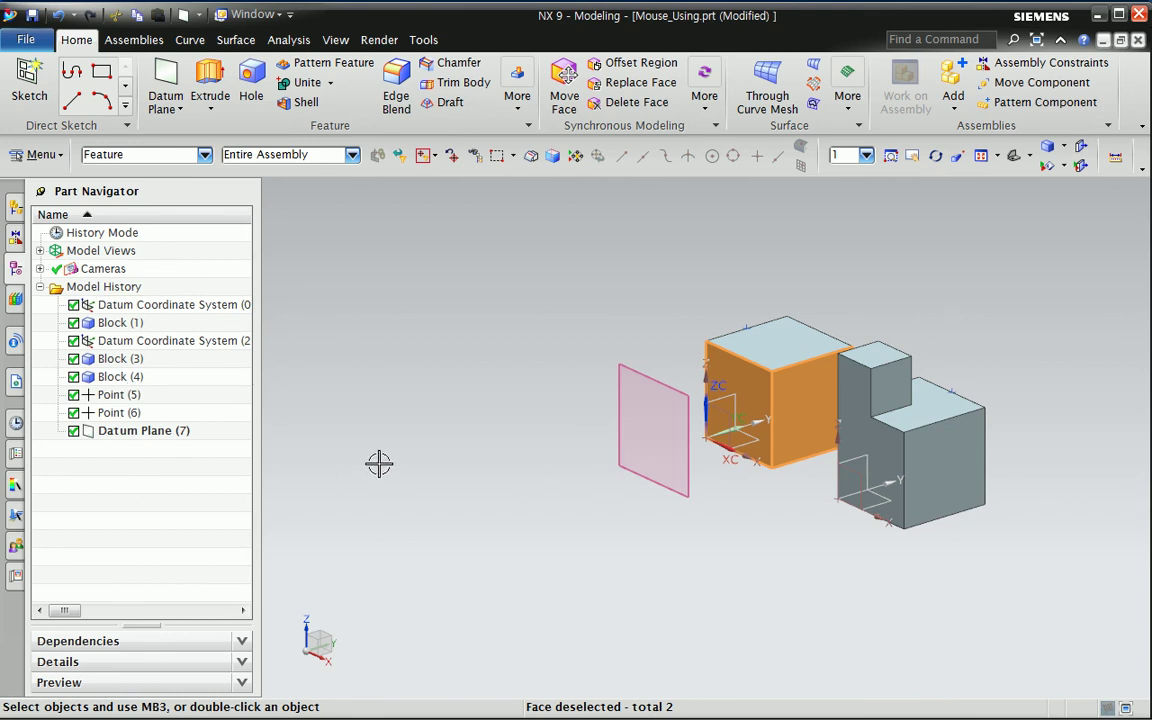
key(Escape)
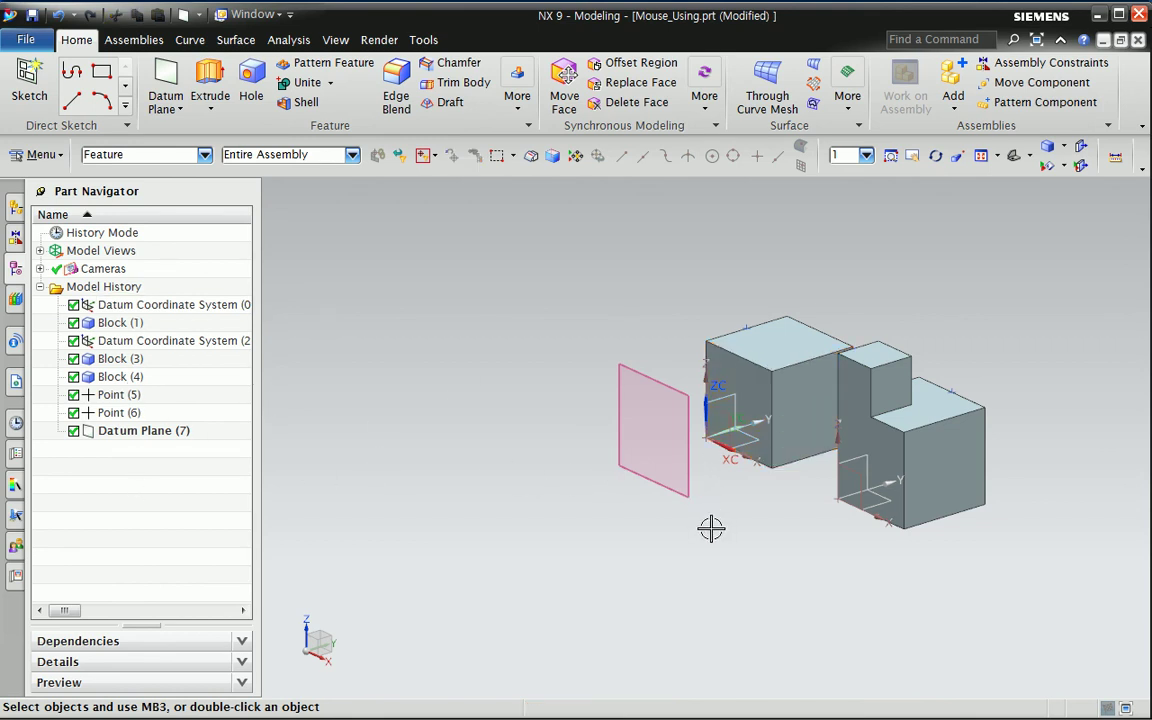
Step: With the Feature filter, select Block (1), Block (4) and Block (3) in the model, and clear the selection
click(196, 157)
click(173, 237)
drag(620, 278, 1111, 622)
click(676, 356)
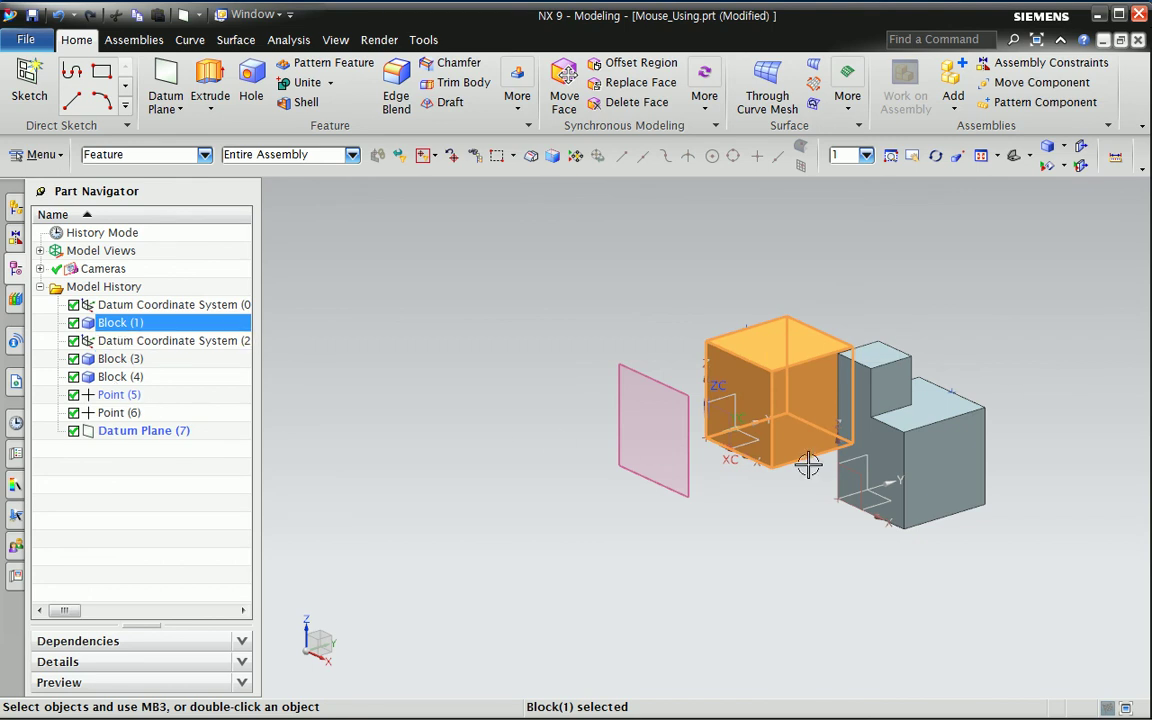
click(865, 460)
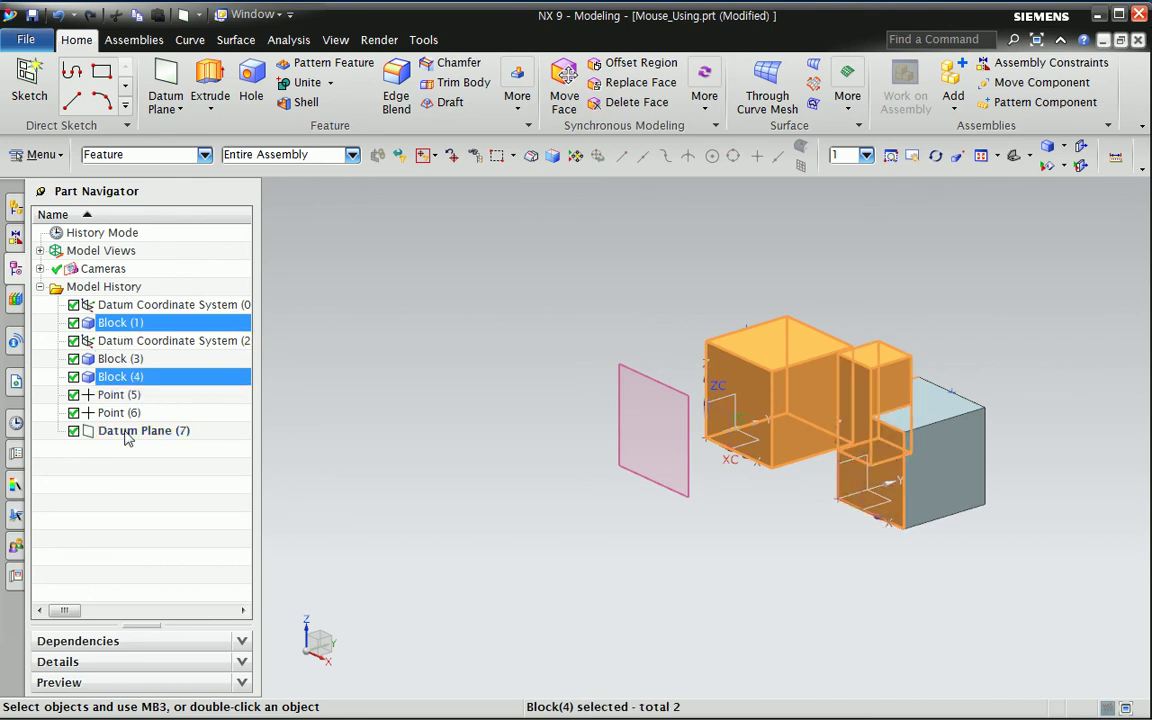
click(912, 418)
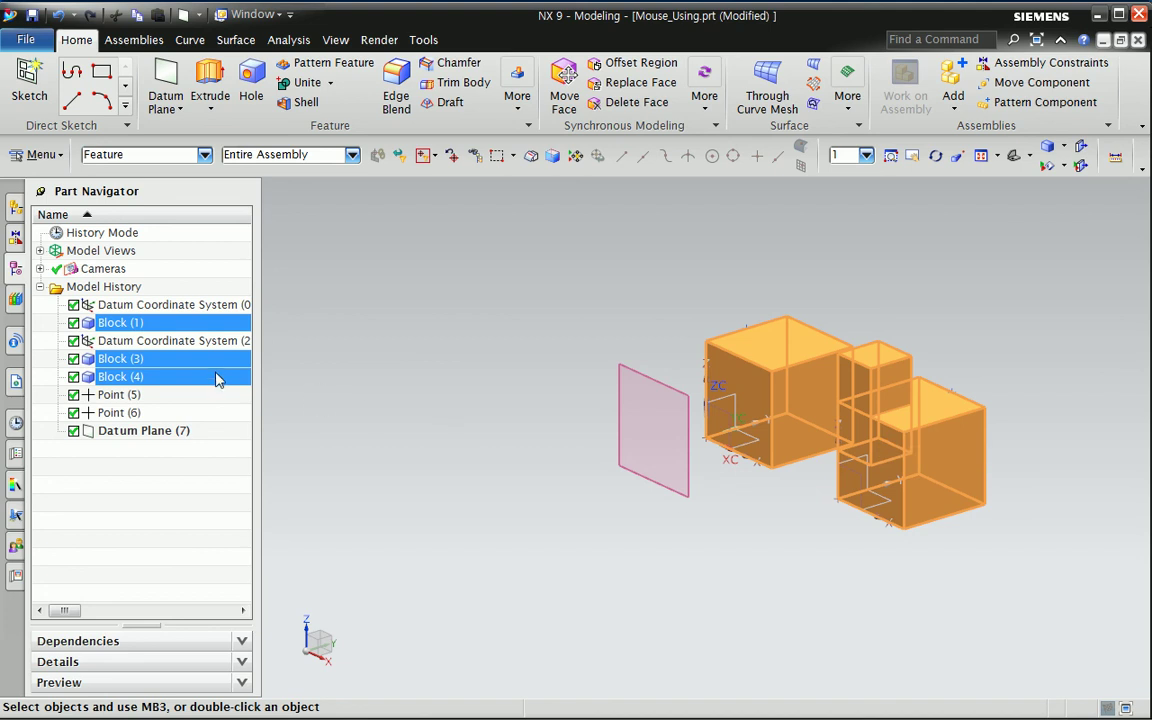
key(Escape)
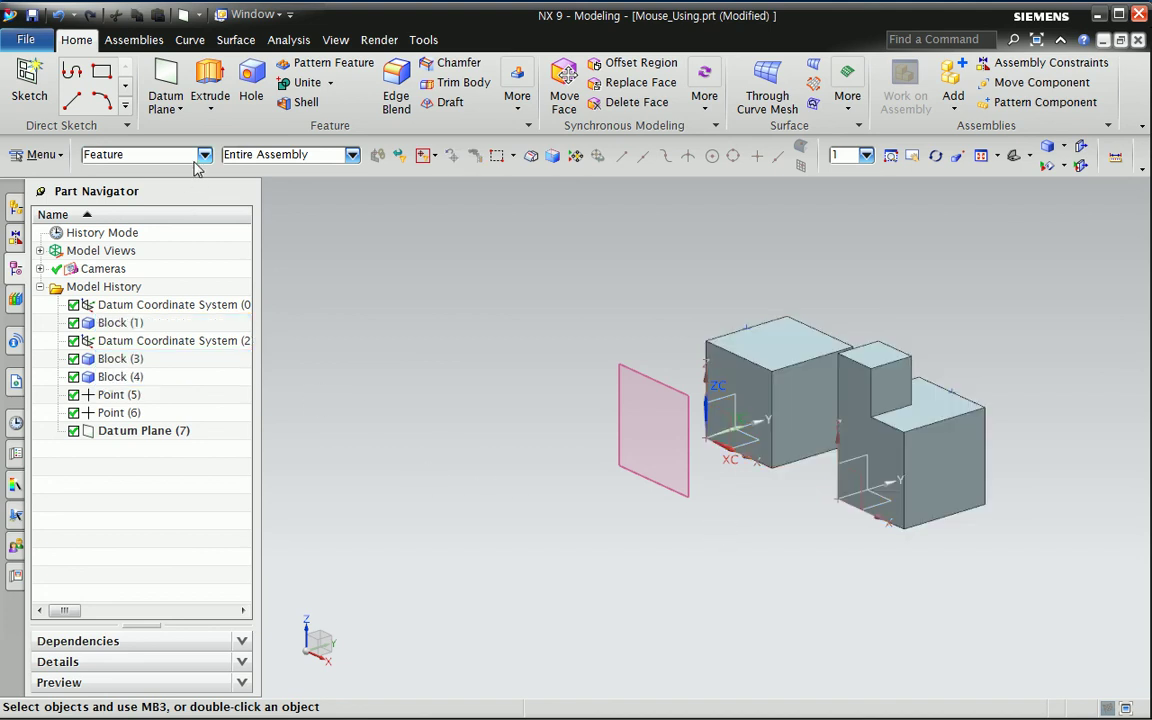
Step: Select Block (1), Block (3) and again Block (1) one at a time in the model history, and clear the selection
click(120, 322)
click(122, 358)
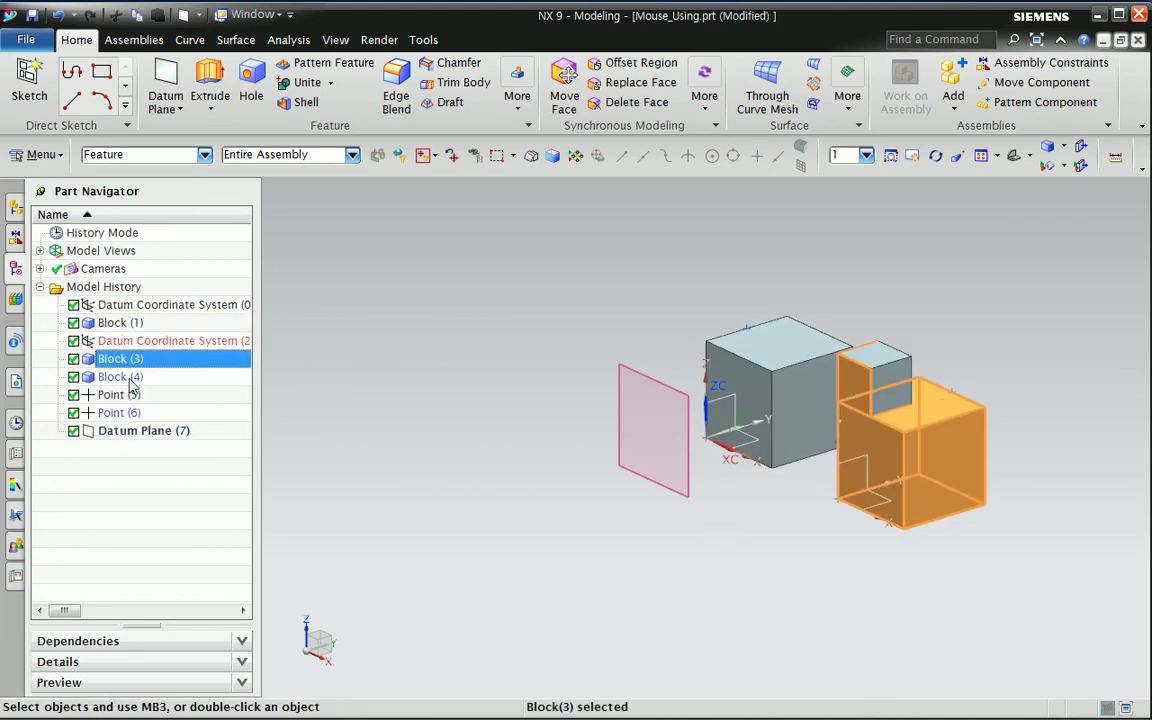
click(120, 322)
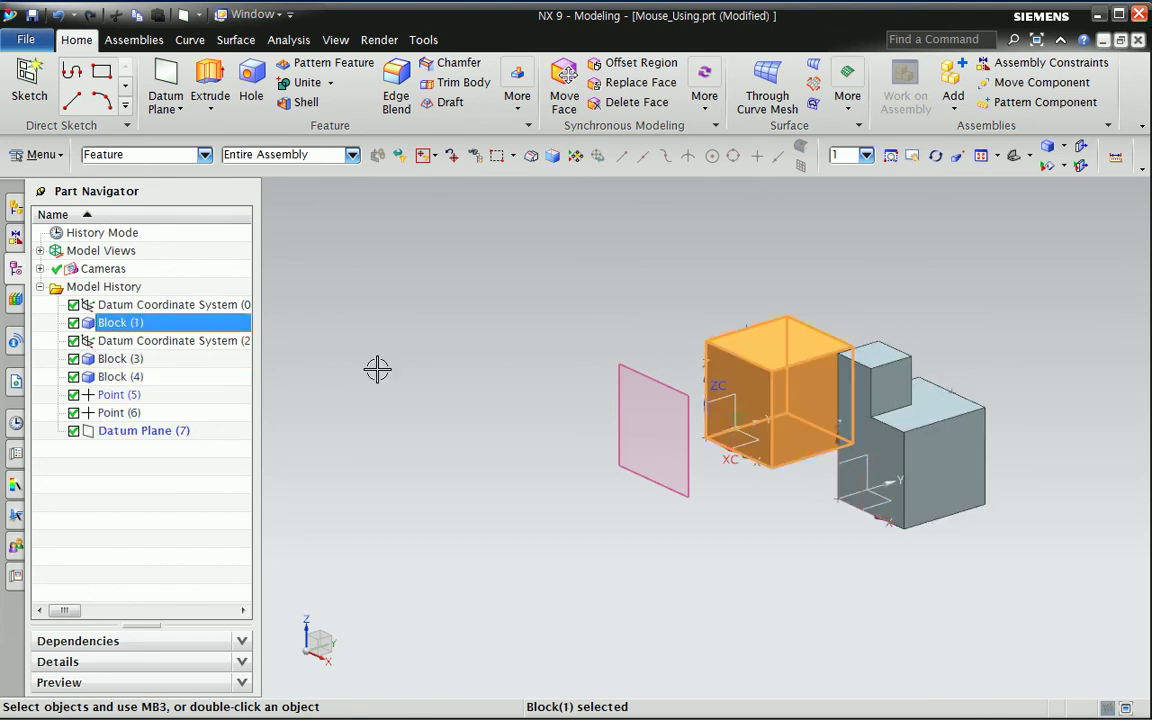
key(Escape)
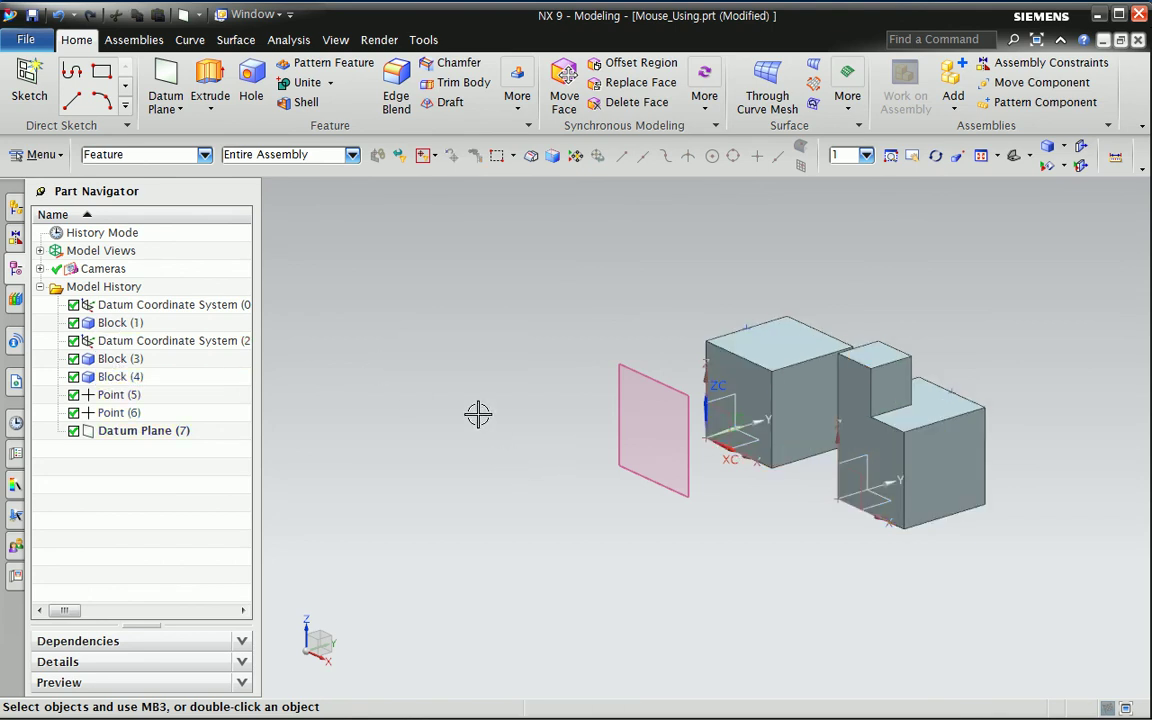
Step: Set the selection type filter to Solid Body, select both bodies in the model, and clear the selection
click(204, 155)
click(156, 248)
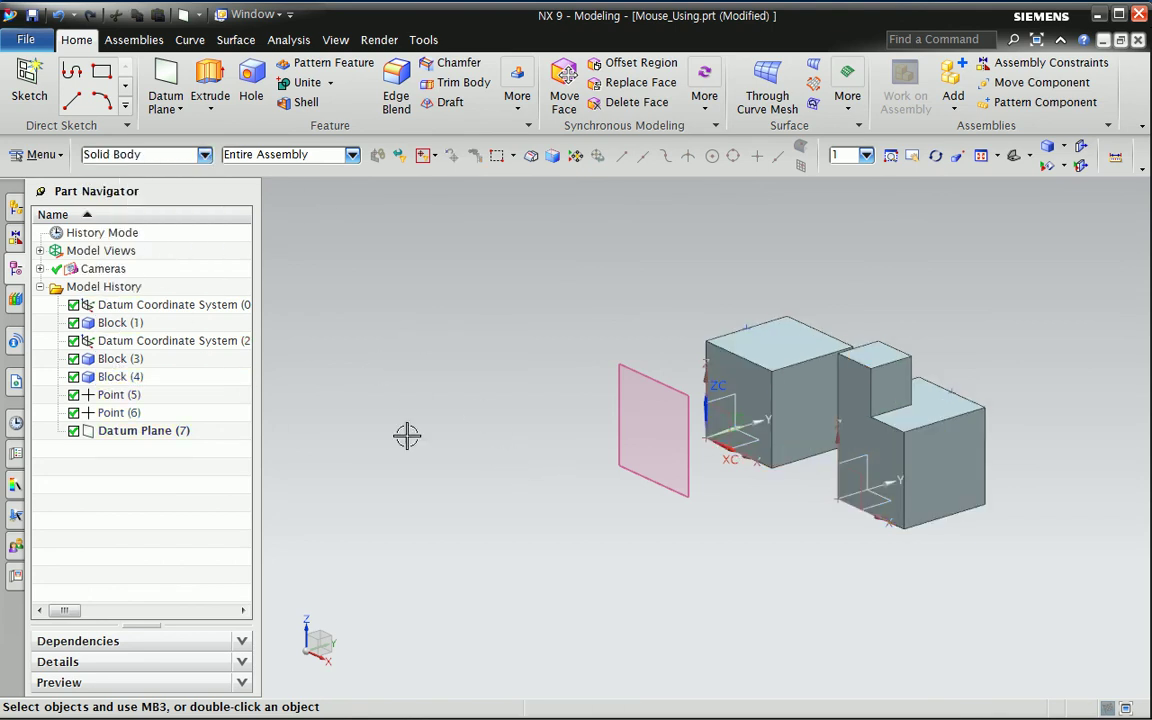
click(762, 355)
click(866, 400)
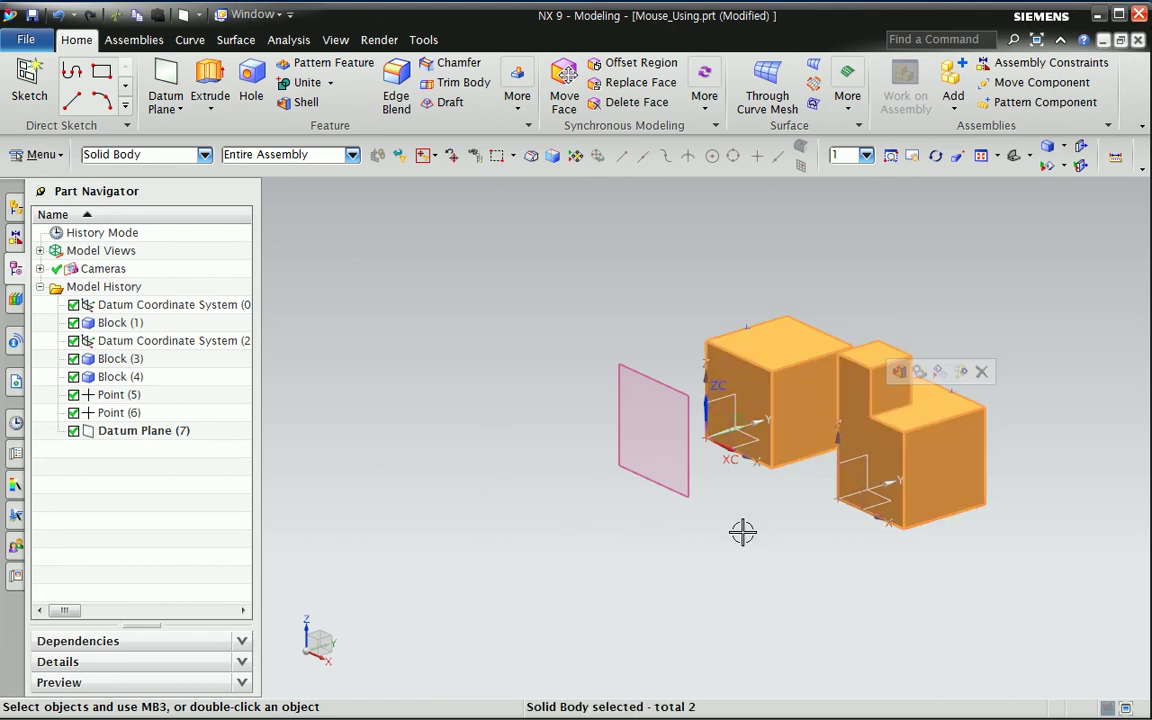
key(Escape)
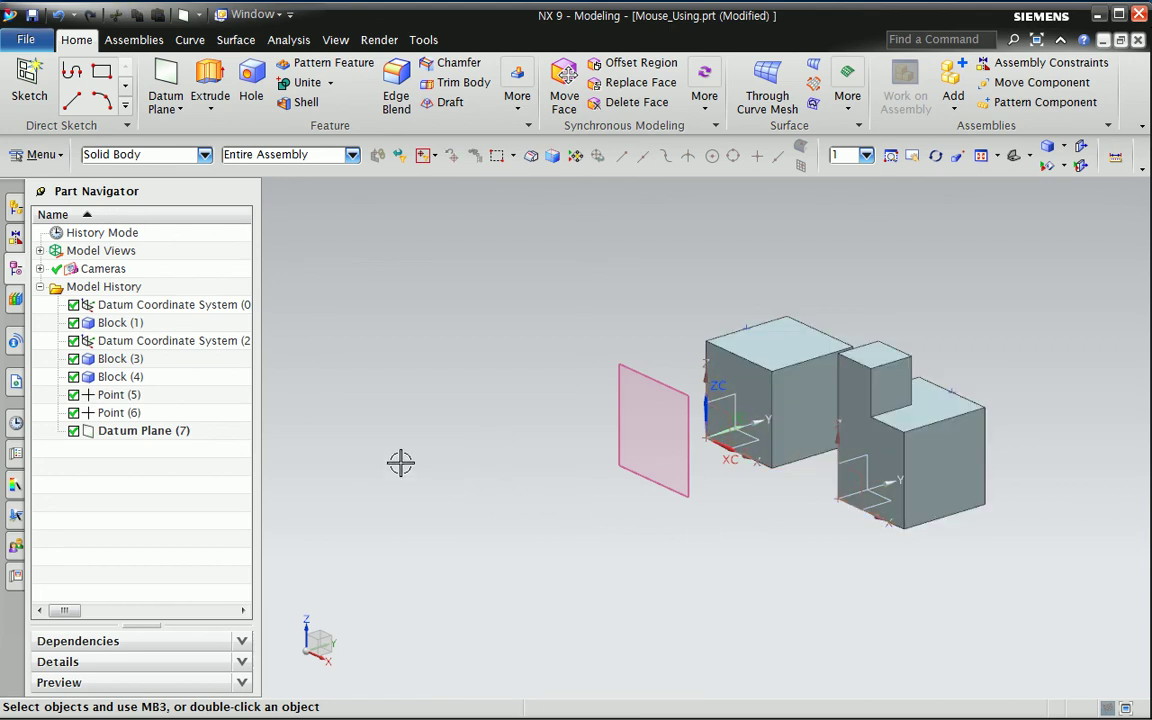
Step: Select Block (3) and Block (4) individually in the model history, first under the Solid Body filter and again under Feature
click(118, 358)
click(118, 376)
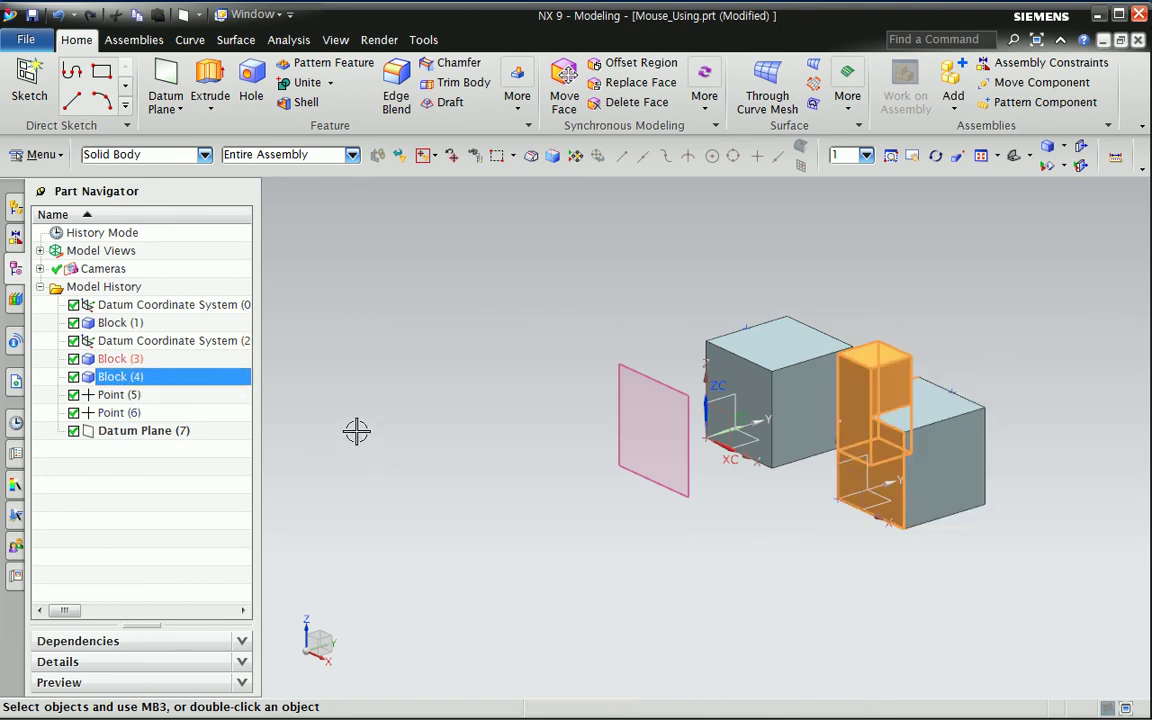
click(186, 155)
click(152, 214)
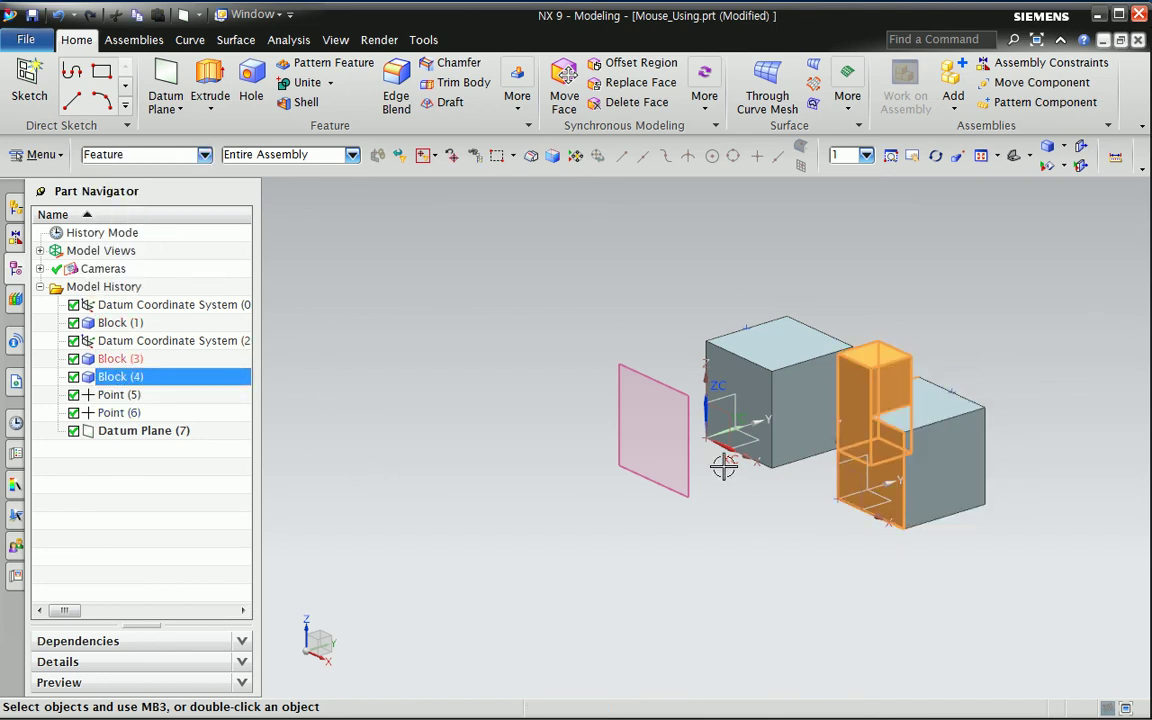
click(127, 362)
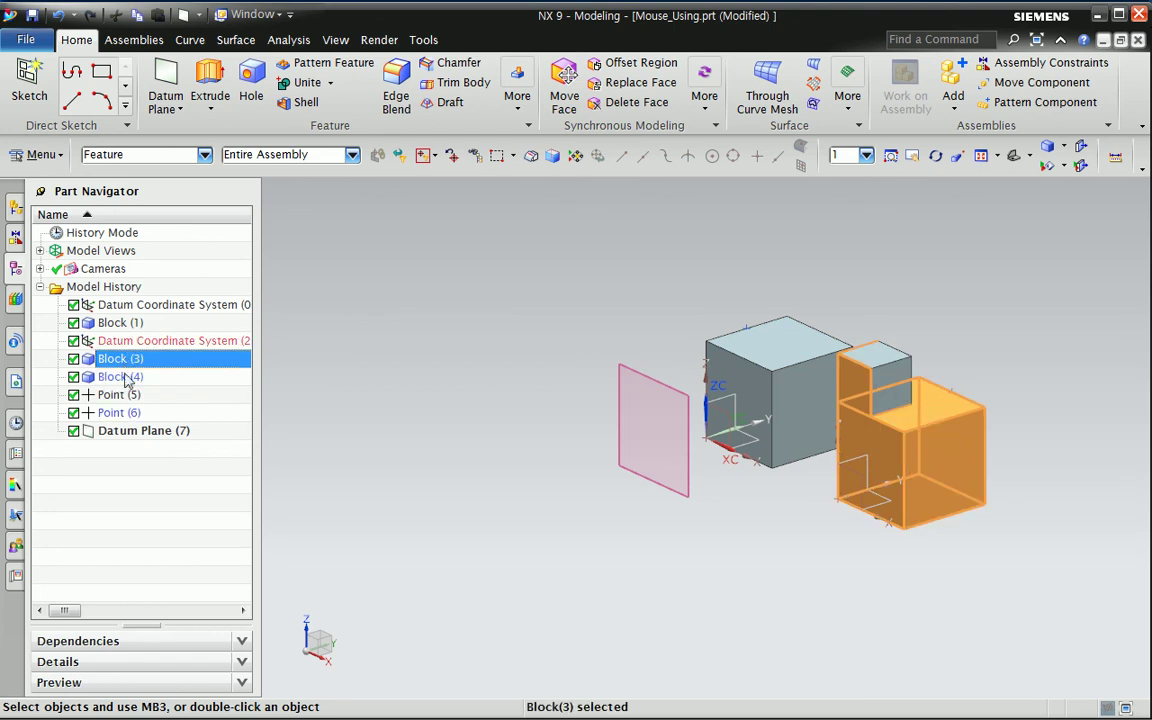
click(127, 378)
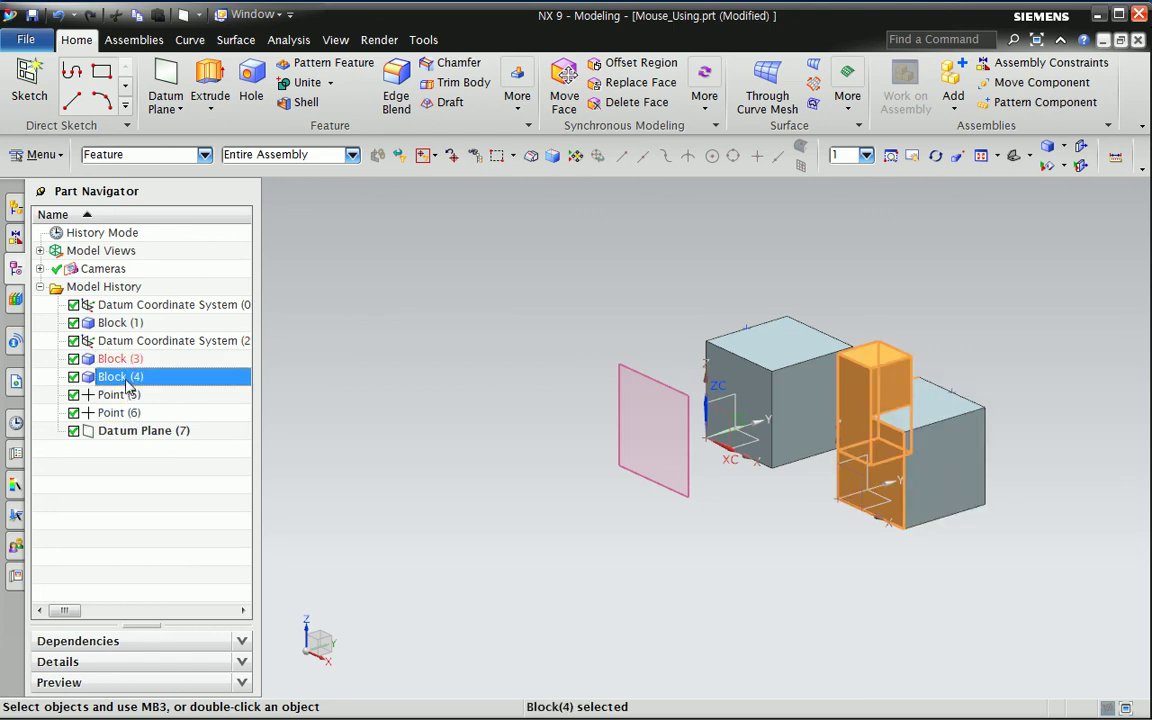
Step: Return the selection type filter to Solid Body, select the stepped body, and clear the selection
click(200, 155)
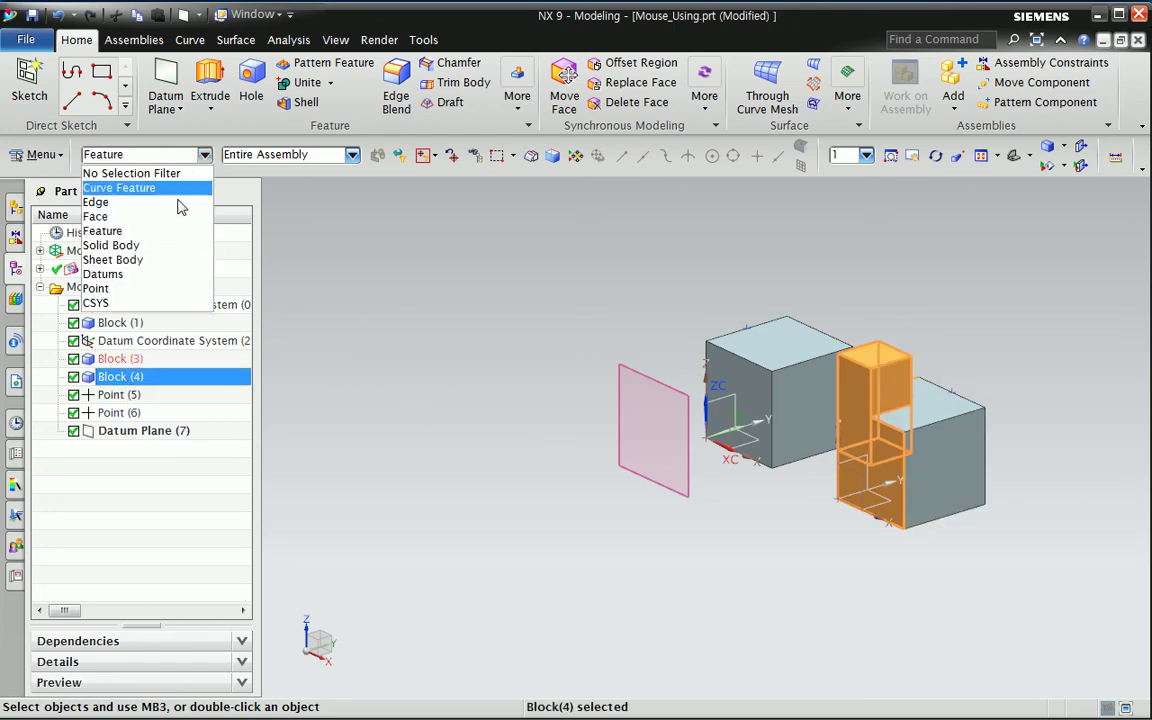
click(171, 250)
click(926, 420)
click(535, 473)
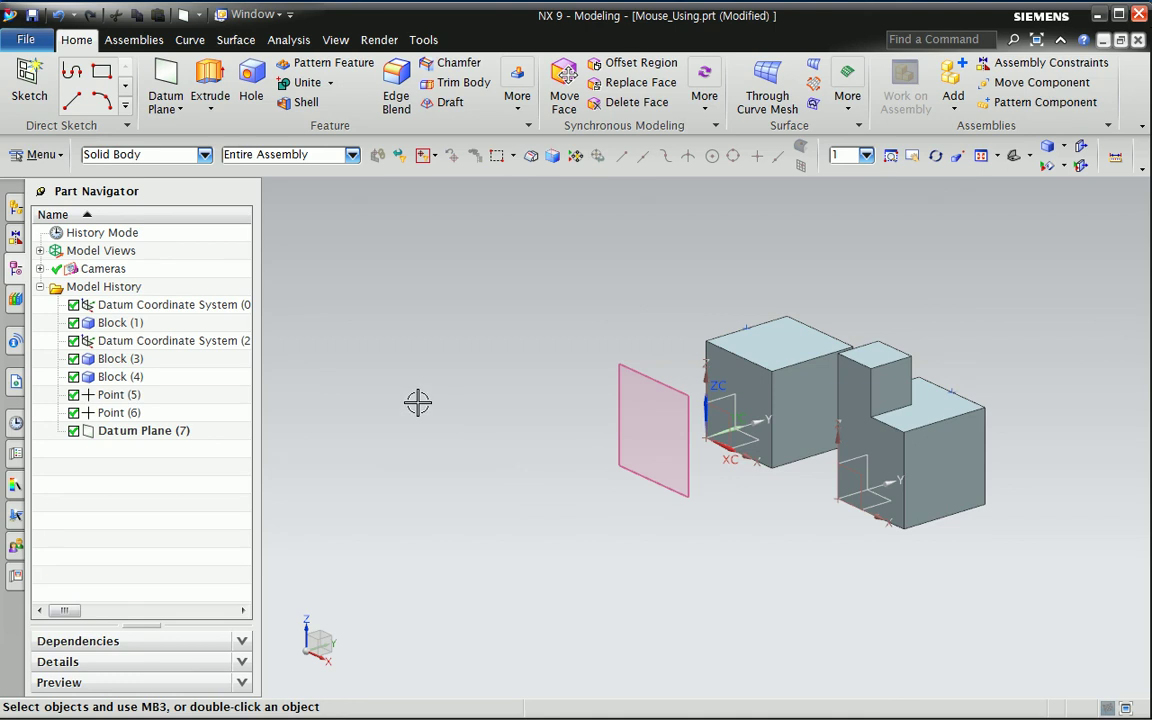
Step: Compare the Feature and Solid Body filters on the stepped block, selecting it as a solid body before clearing the selection
click(204, 160)
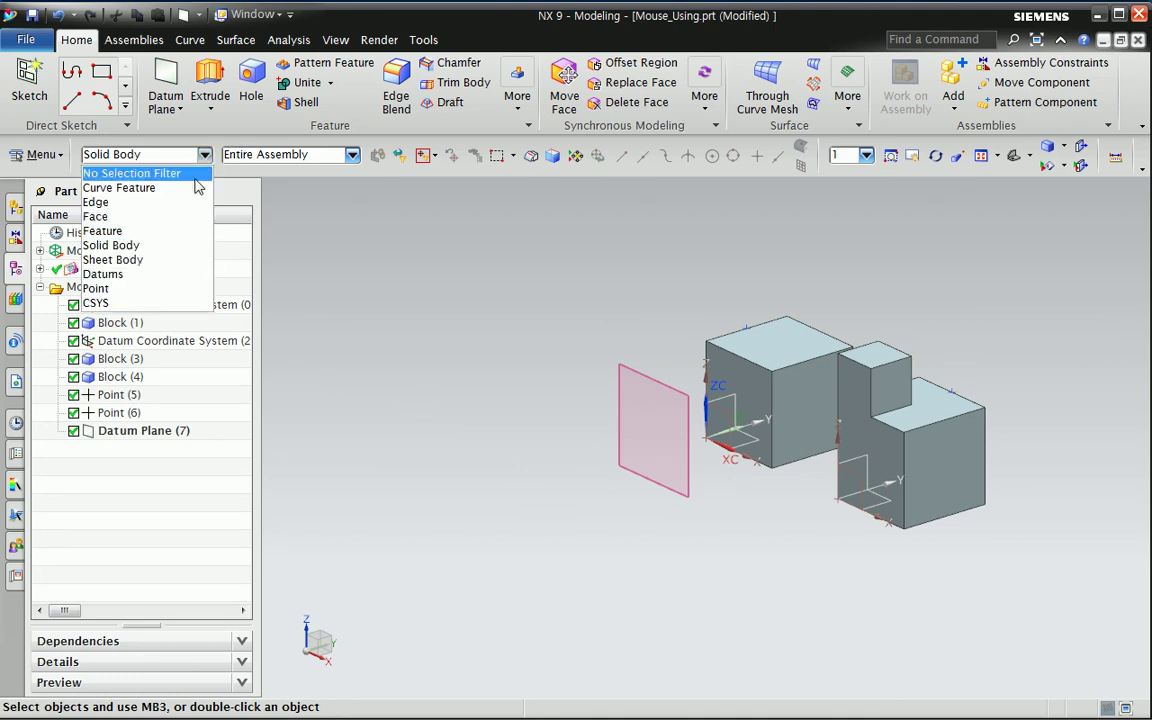
click(182, 232)
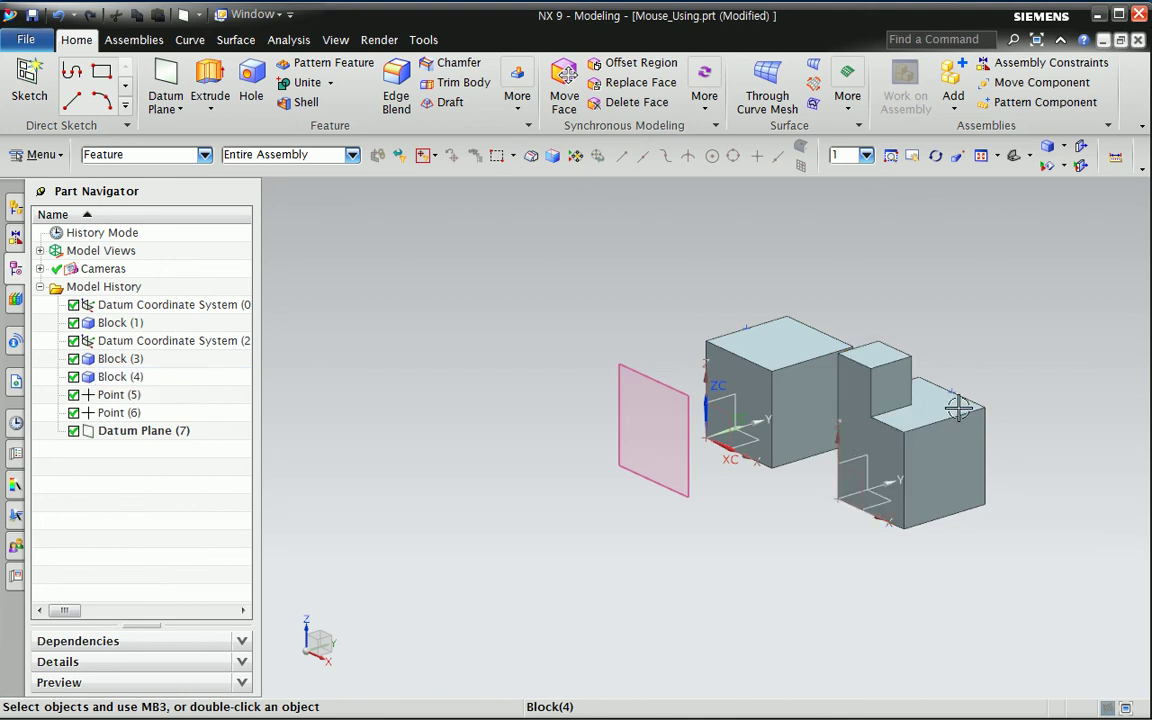
click(181, 158)
click(135, 243)
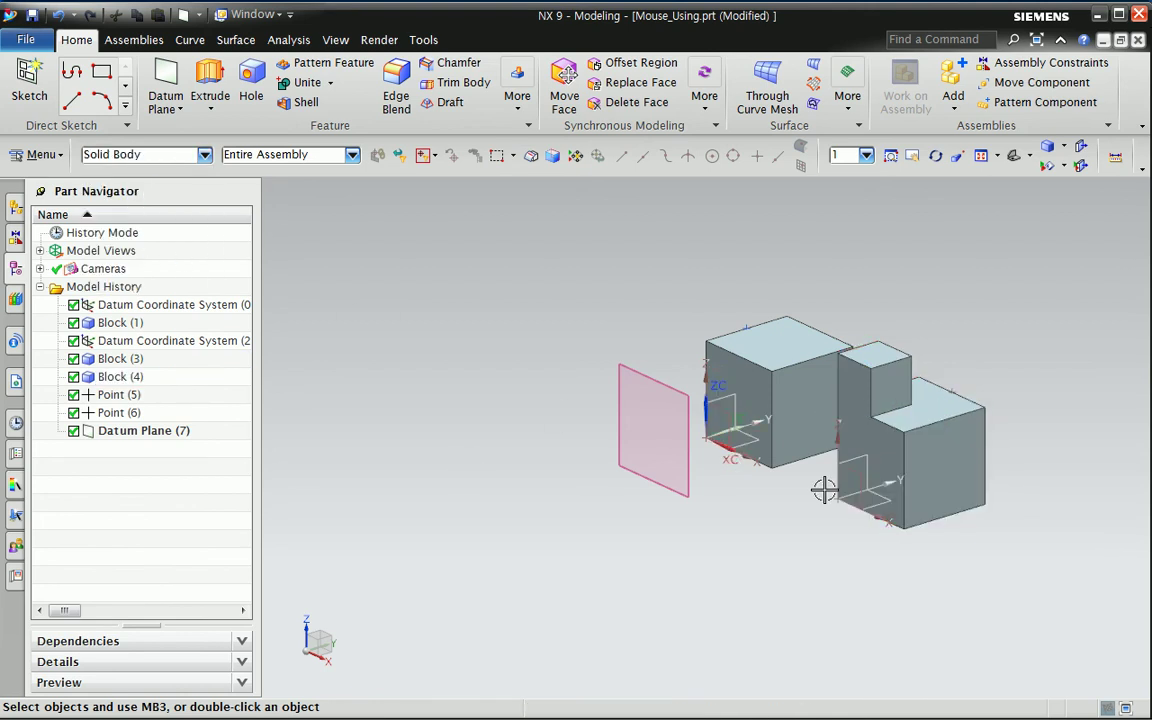
click(935, 428)
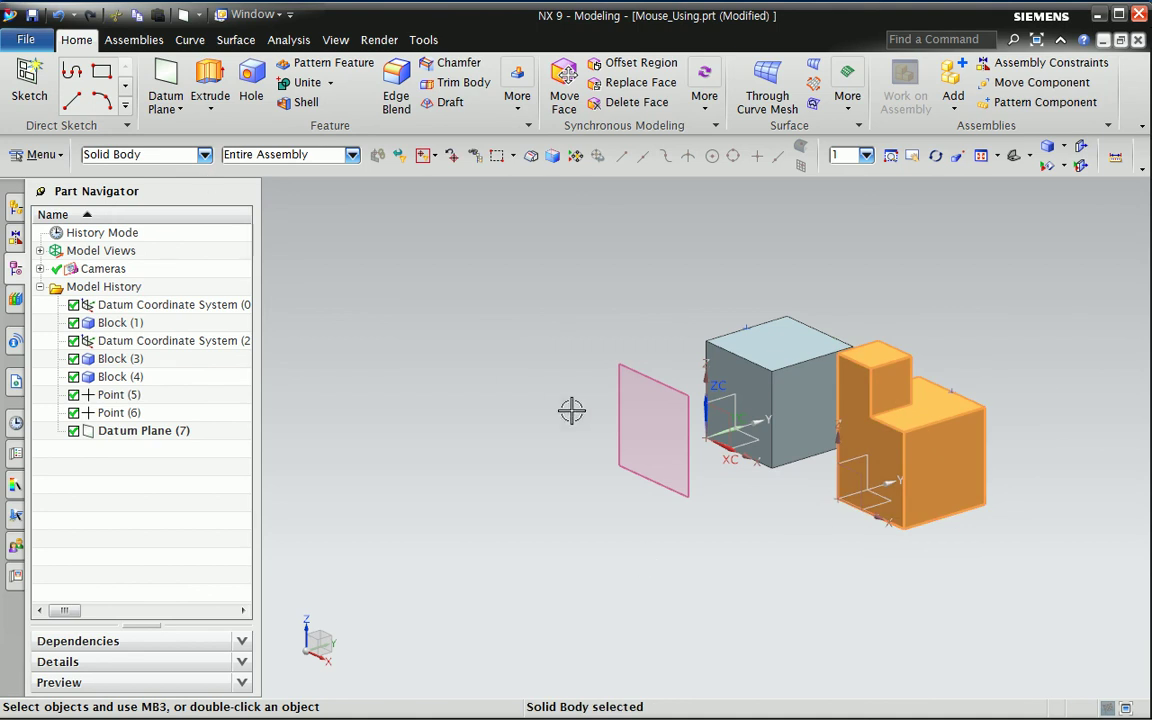
click(414, 281)
click(204, 155)
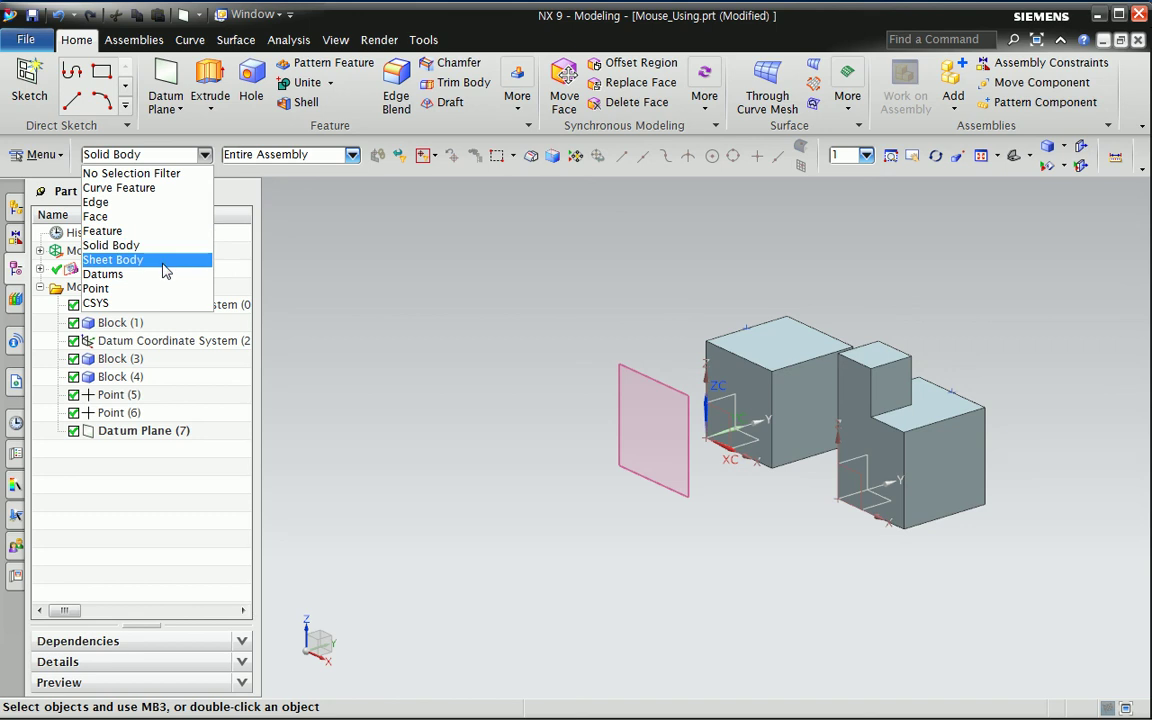
click(490, 396)
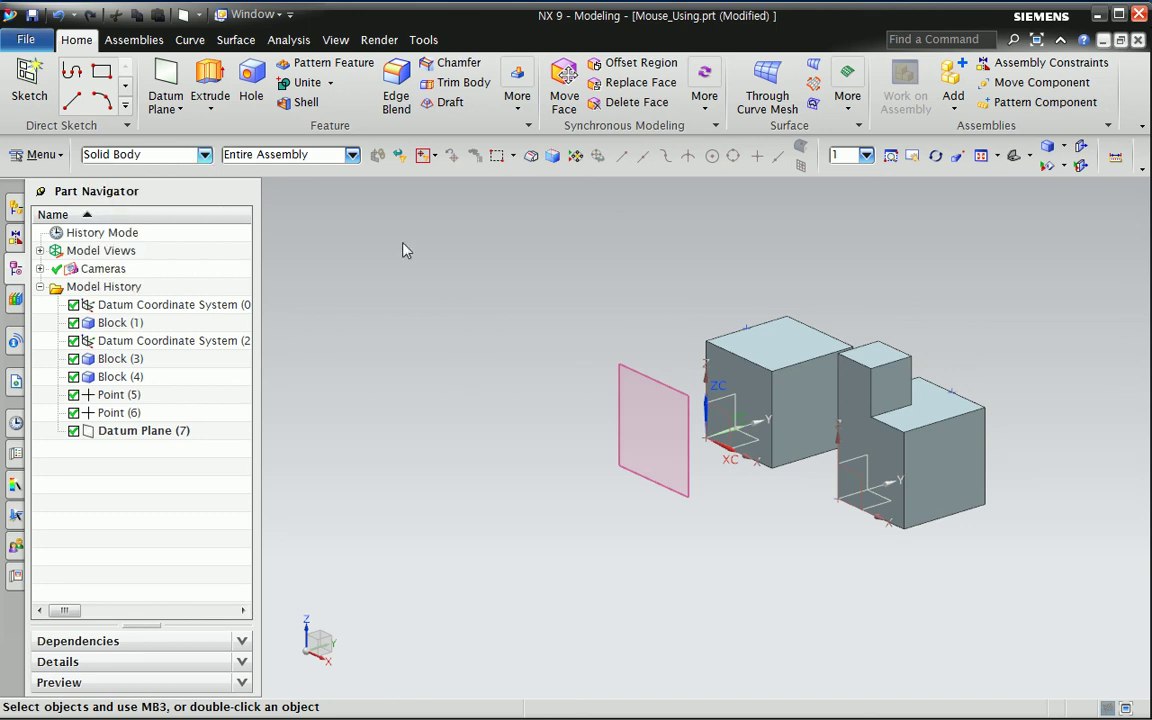
Step: Extrude the far top edge of Block (1) 95 mm upward as a sheet
click(210, 85)
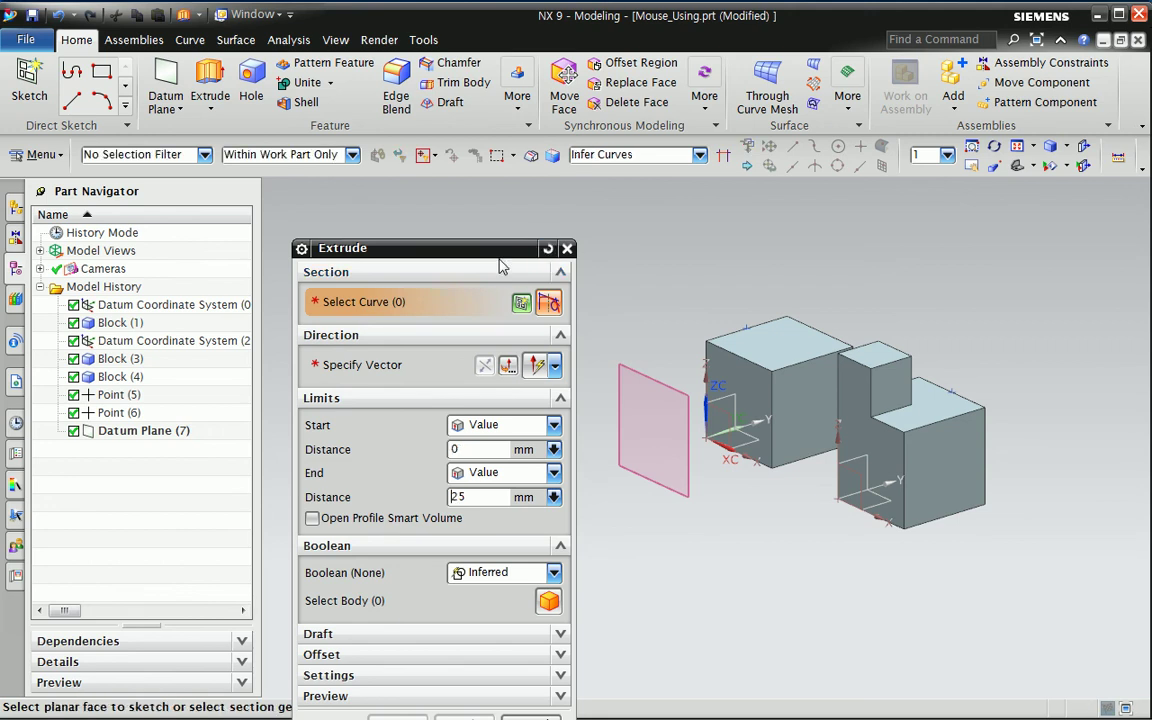
drag(484, 241, 462, 215)
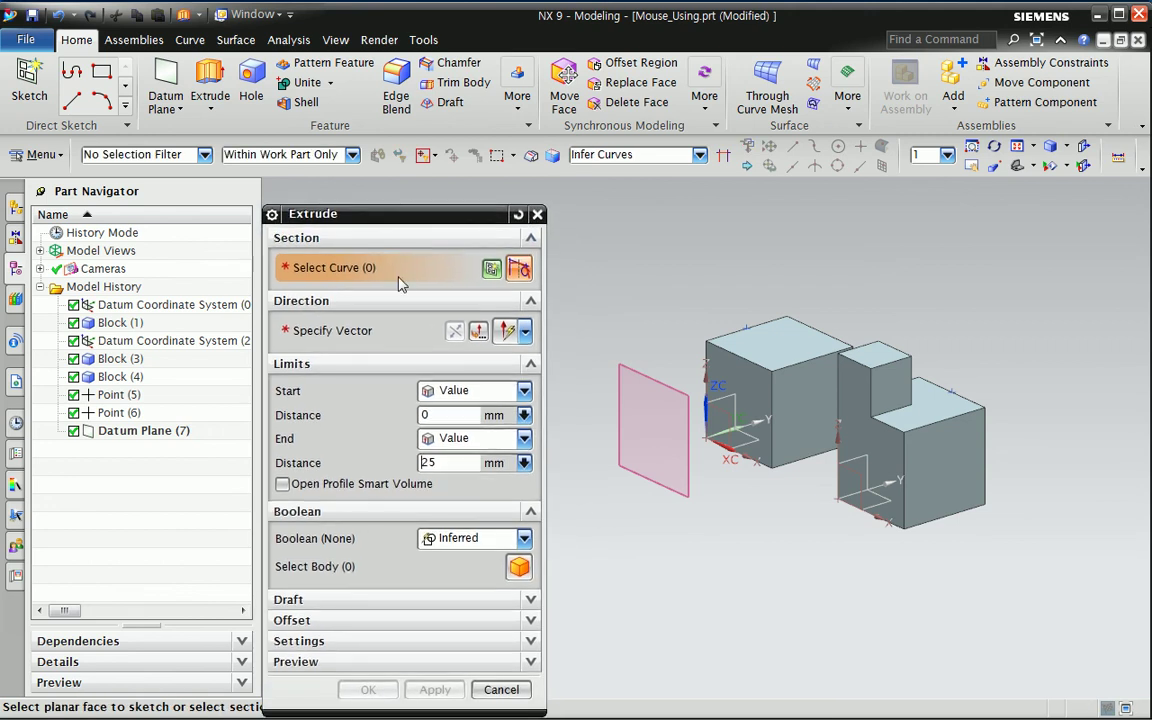
click(826, 327)
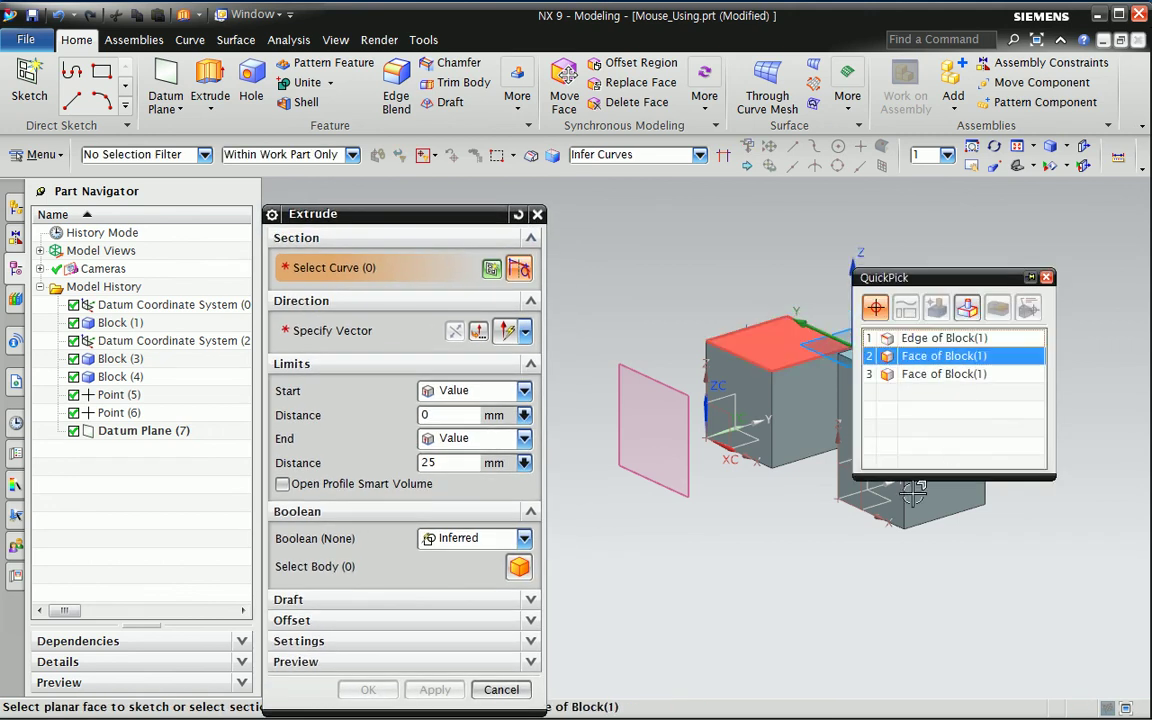
drag(940, 277, 999, 297)
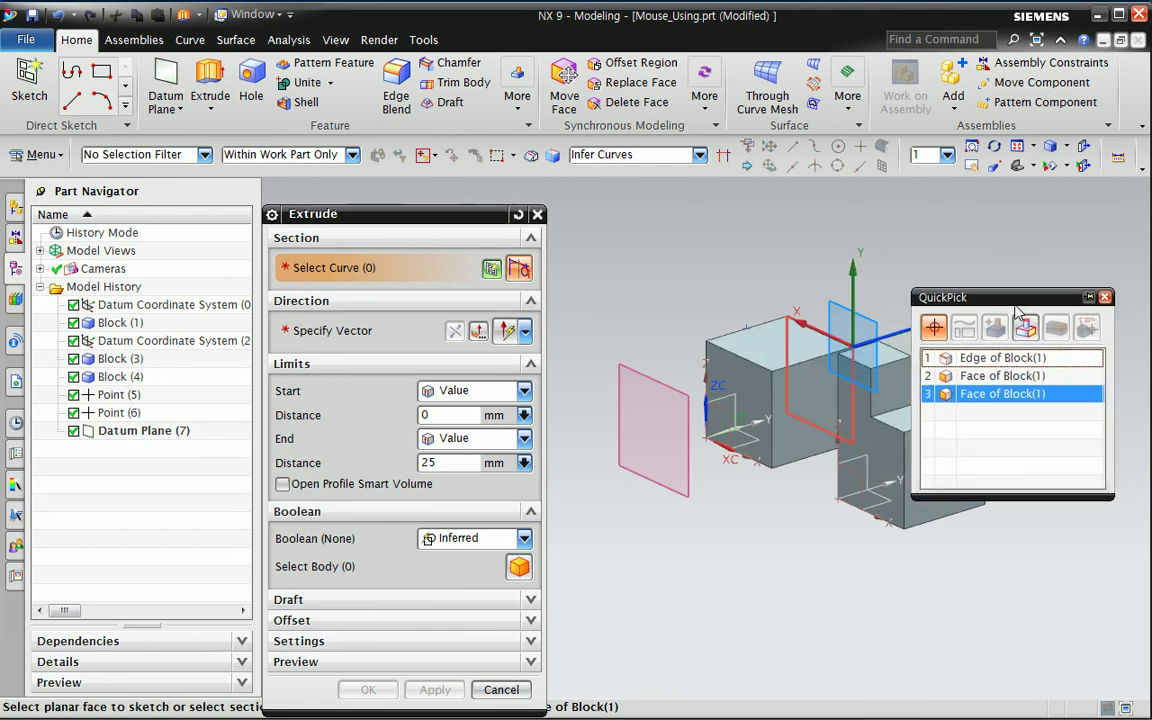
click(1105, 297)
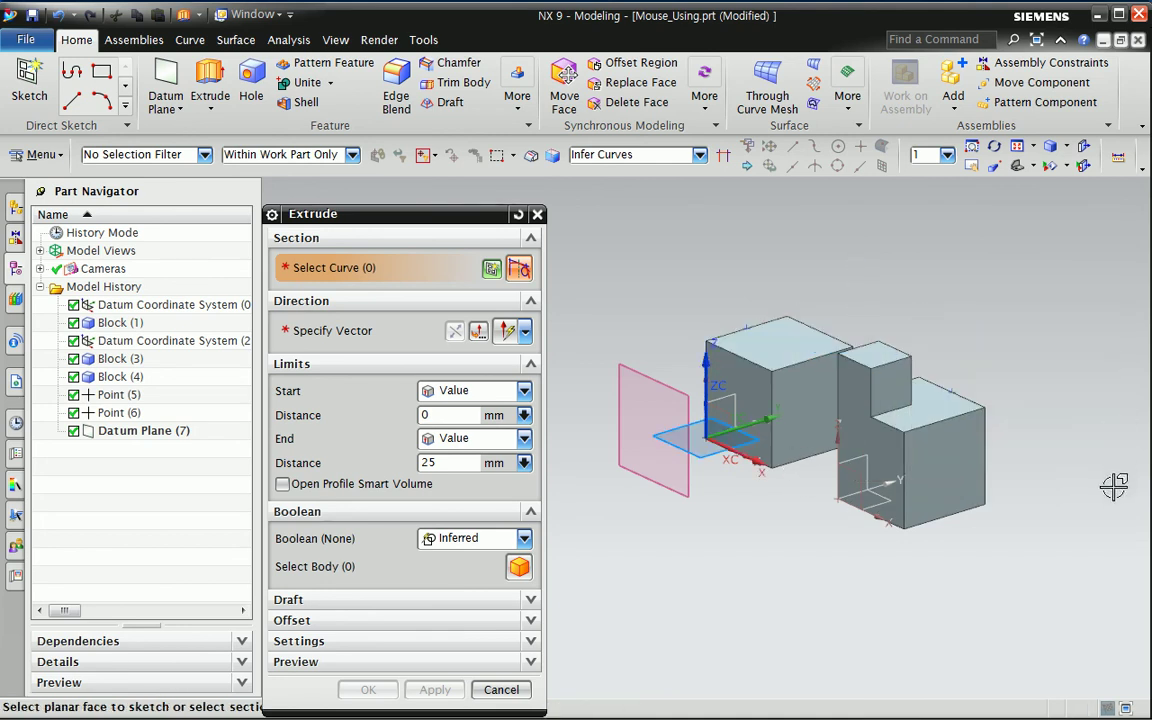
click(810, 315)
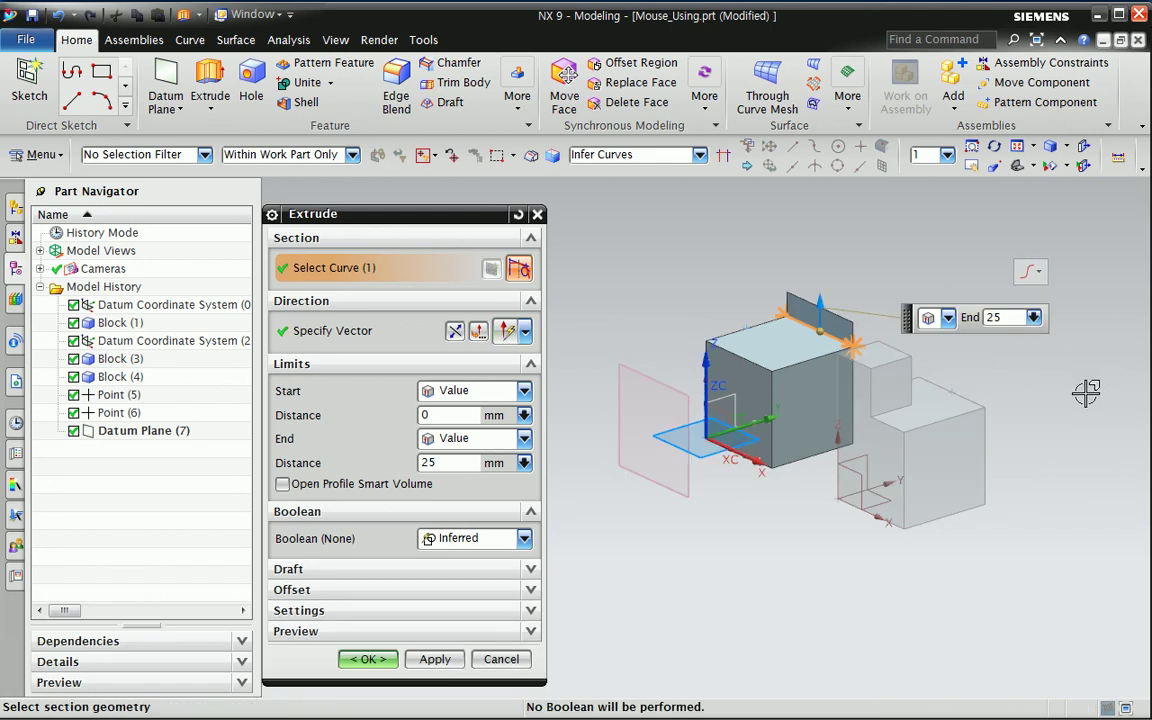
drag(819, 302, 810, 235)
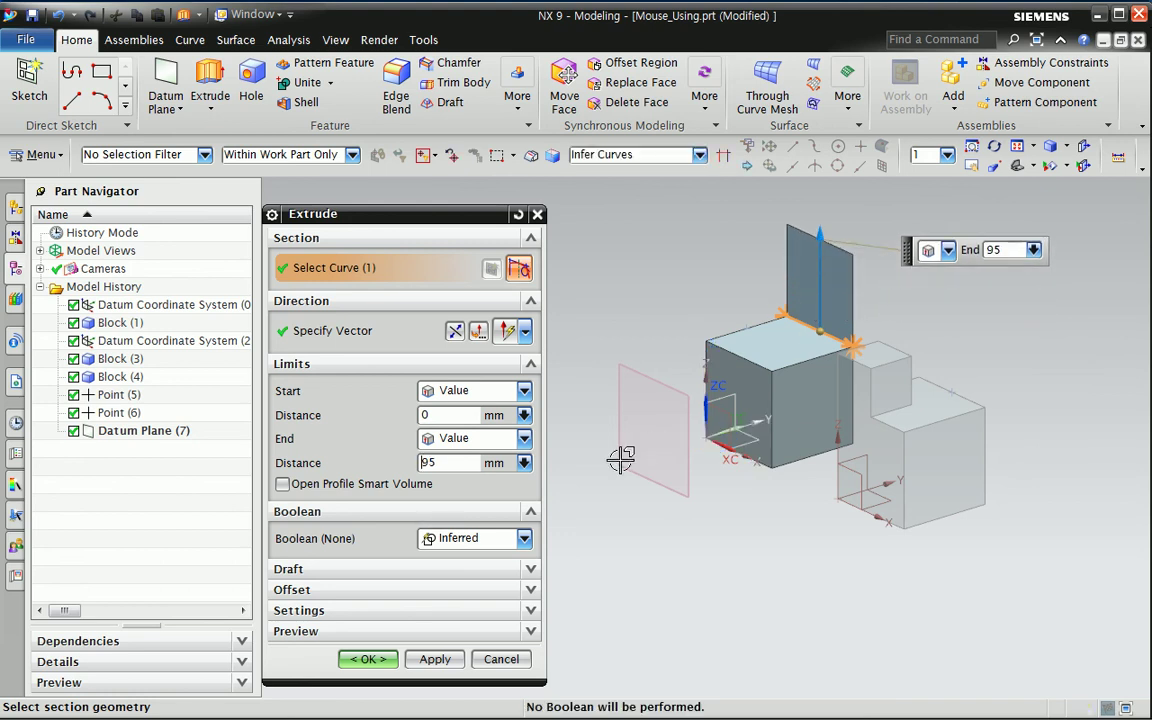
click(366, 659)
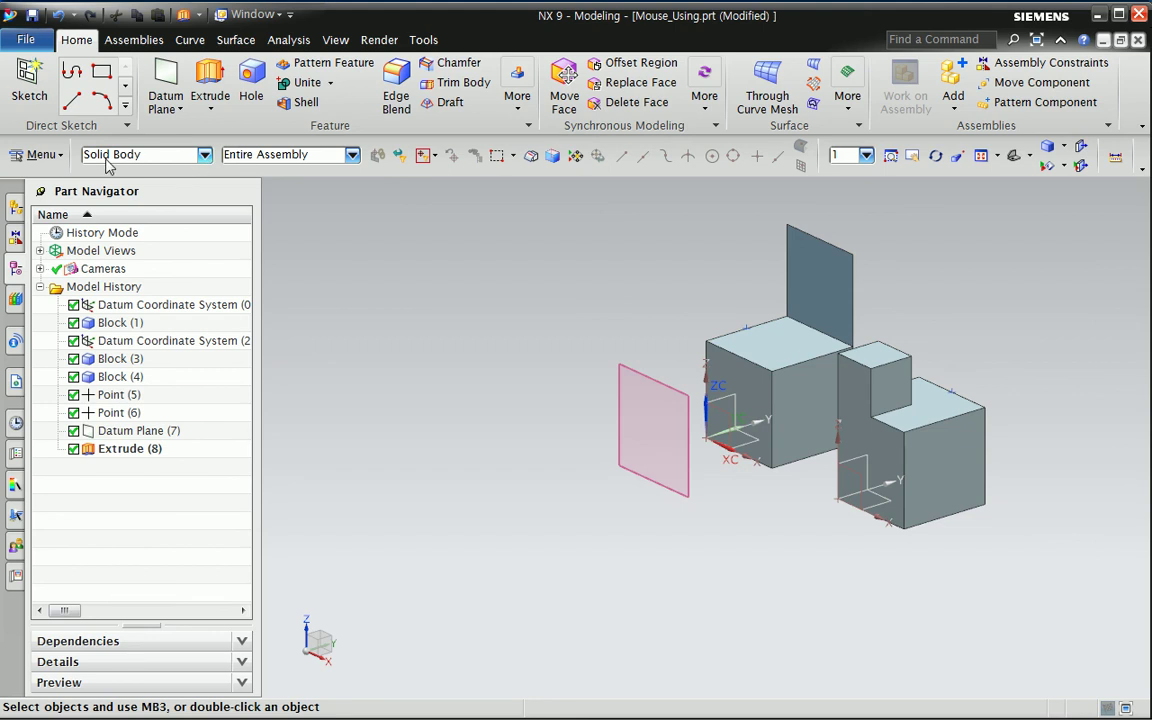
Step: Set the selection type filter to Sheet Body, select the extruded sheet above the block, and clear the selection
click(190, 154)
click(167, 262)
click(838, 278)
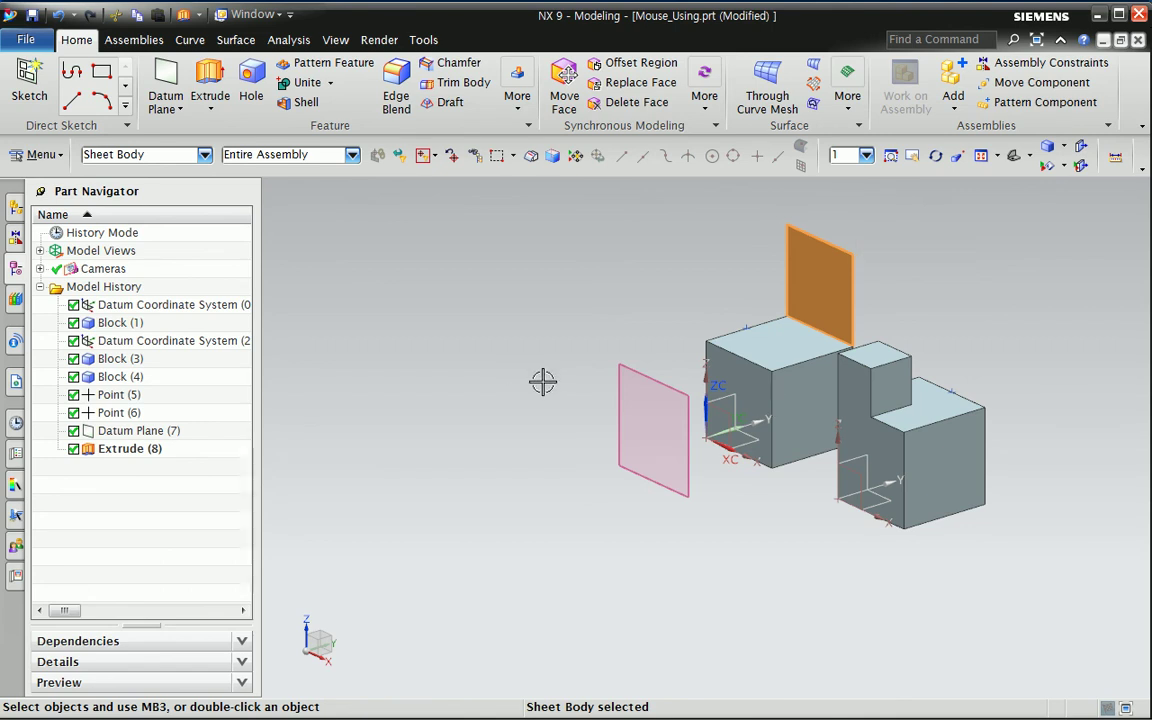
key(Escape)
Step: Set the selection type filter to Datums and window-select the datum plane and both datum coordinate systems
click(178, 154)
click(159, 272)
scroll(466, 403, down, 2)
mouse_move(467, 267)
mouse_down()
mouse_move(632, 316)
mouse_move(954, 560)
mouse_up()
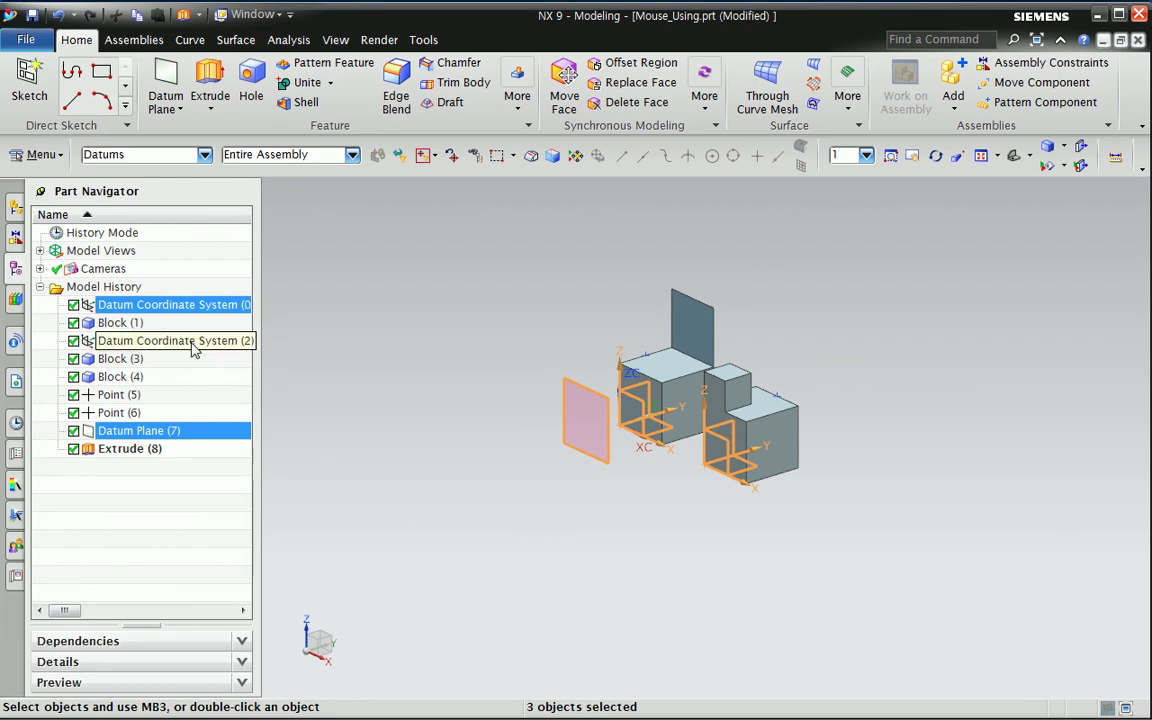
Step: Set the selection type filter to Point, window-select the points across the whole model, and clear the selection
key(Escape)
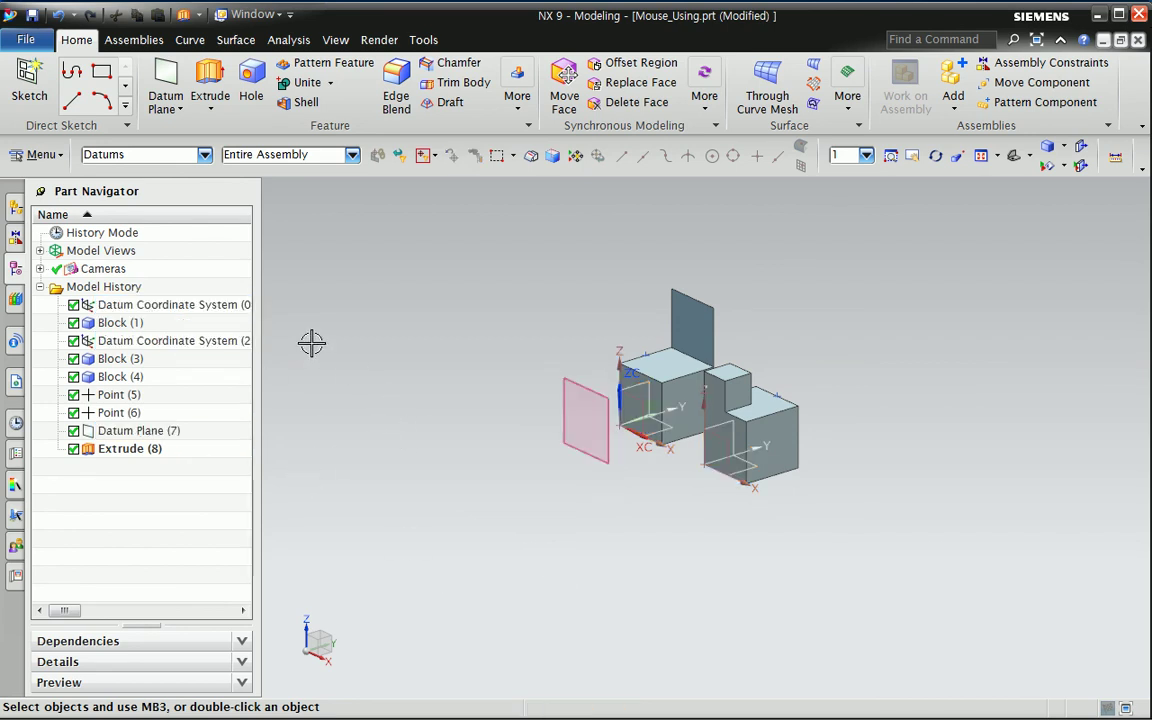
click(204, 156)
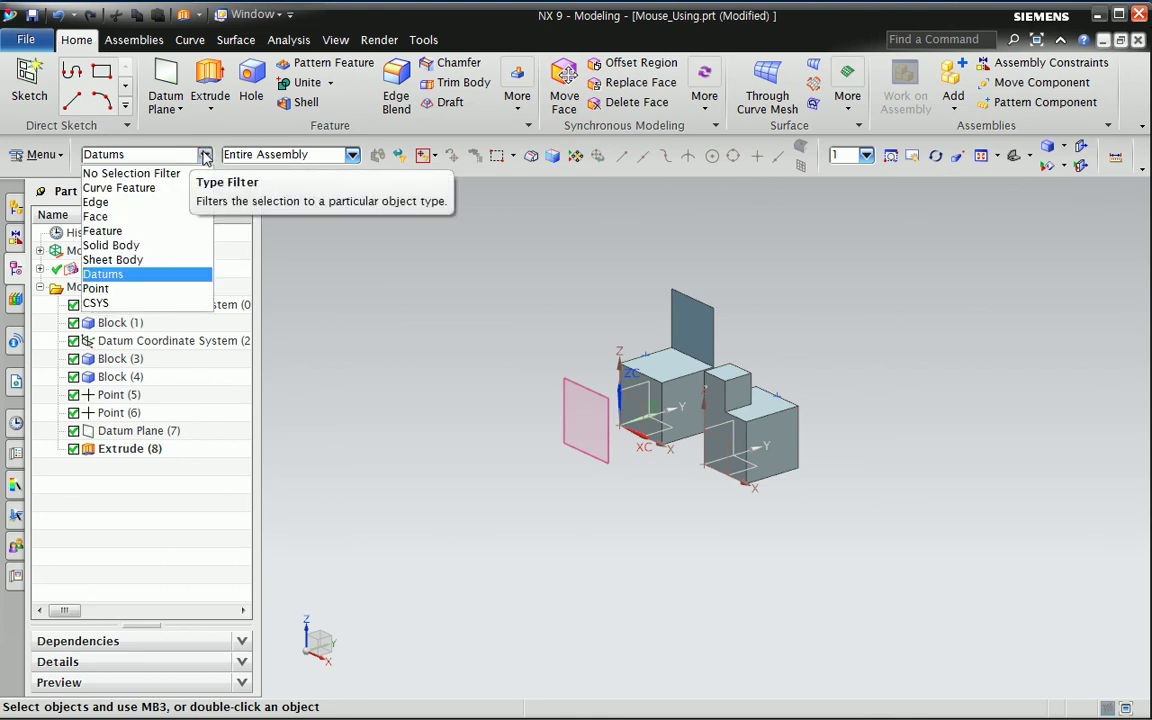
click(170, 288)
drag(421, 240, 905, 545)
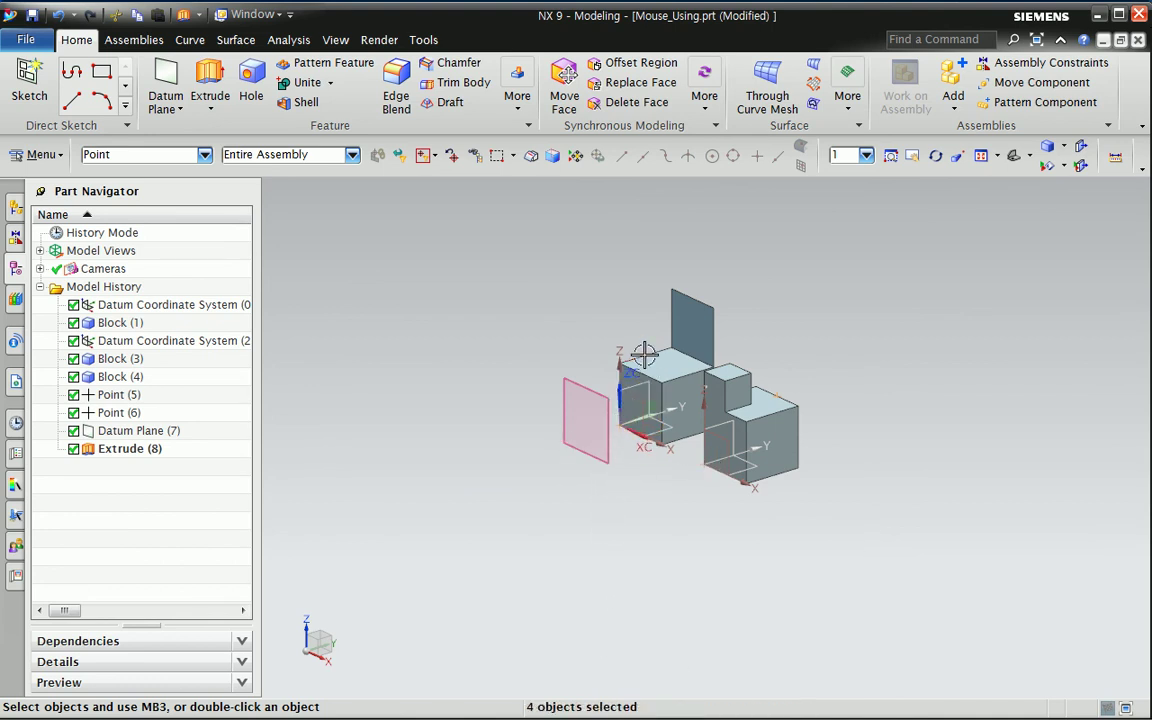
click(204, 157)
click(419, 357)
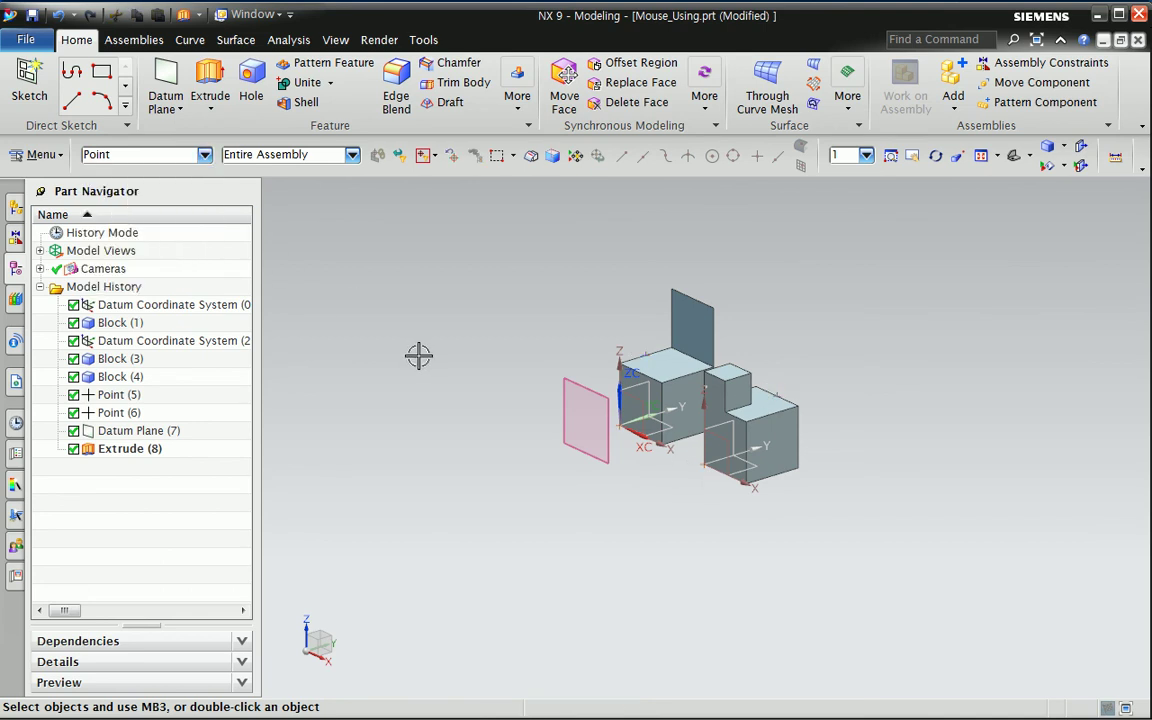
Step: Set the selection type filter to CSYS, window-select both coordinate systems on the blocks, and clear the selection
click(204, 155)
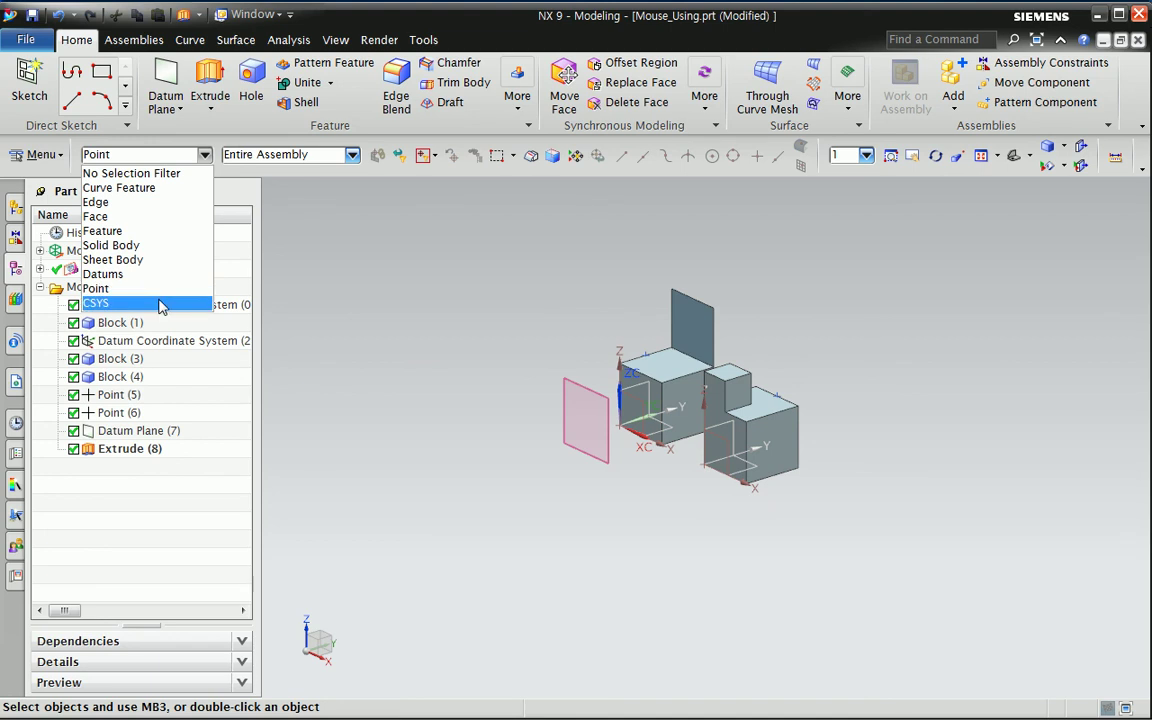
click(115, 302)
drag(514, 221, 912, 571)
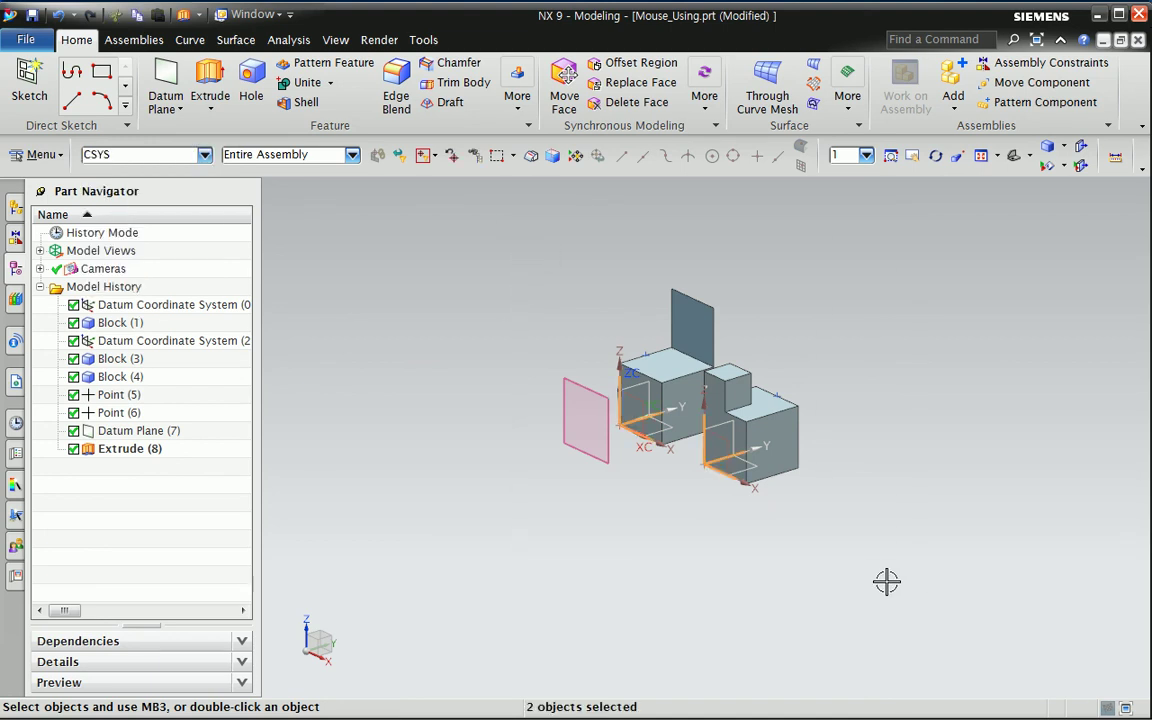
key(Escape)
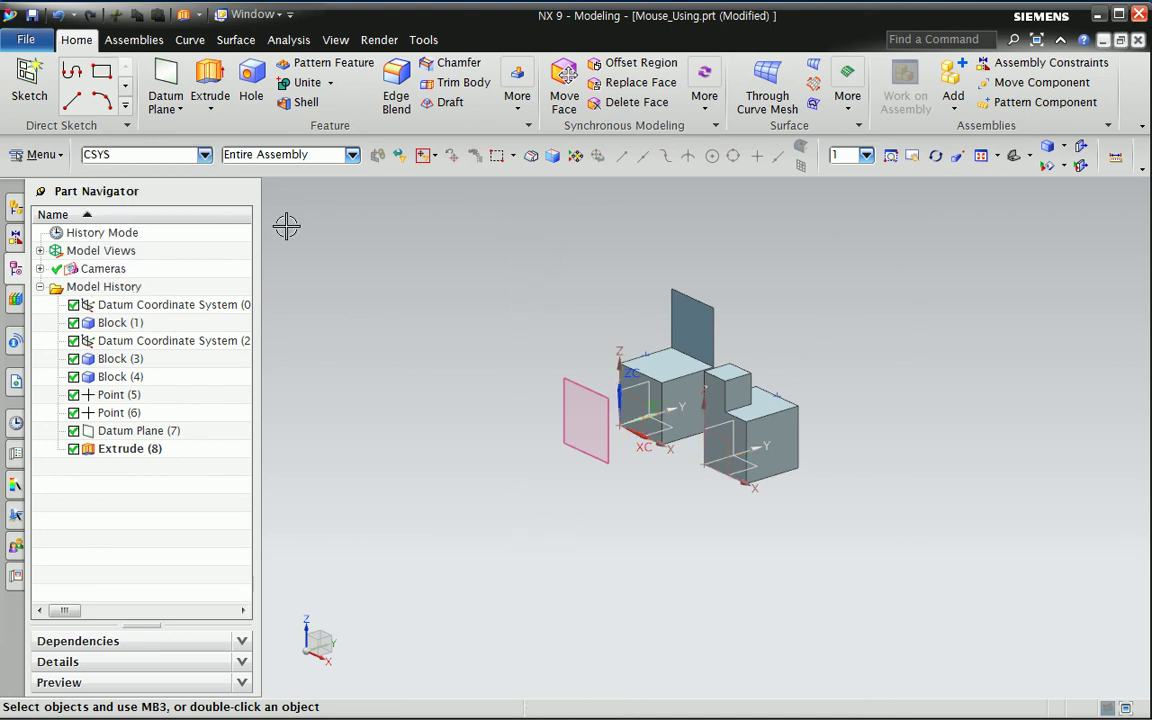
Step: Review the available selection type filters and reset the type filter to No Selection Filter
click(203, 155)
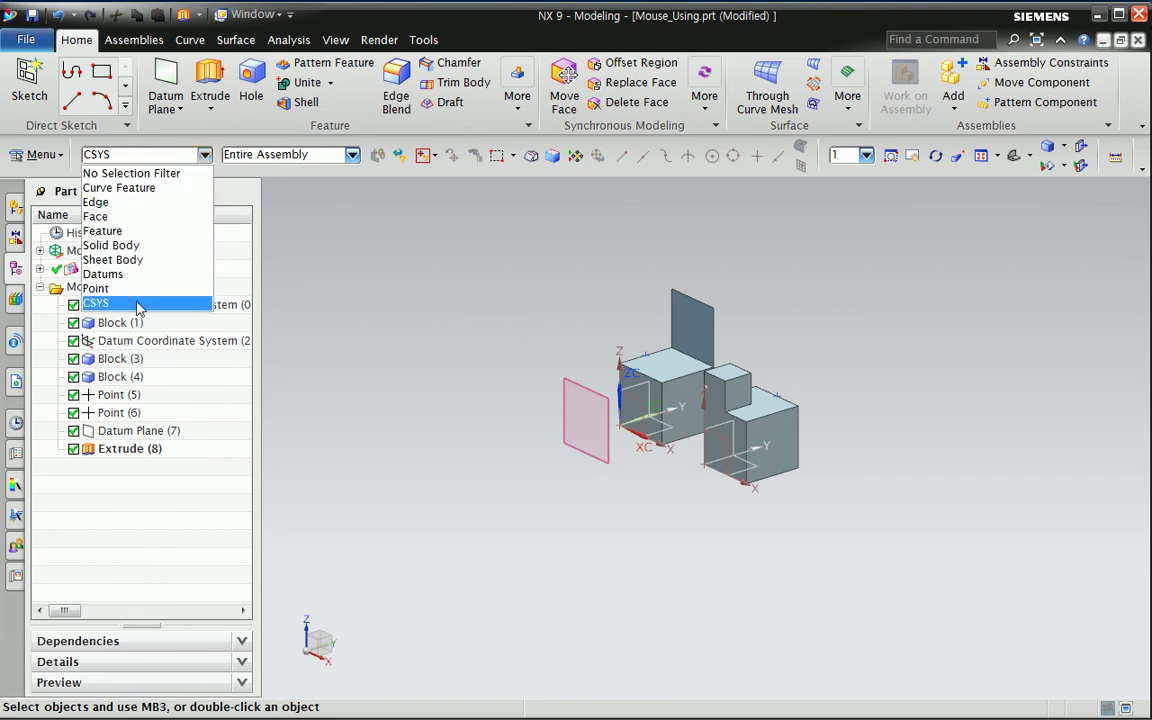
click(462, 367)
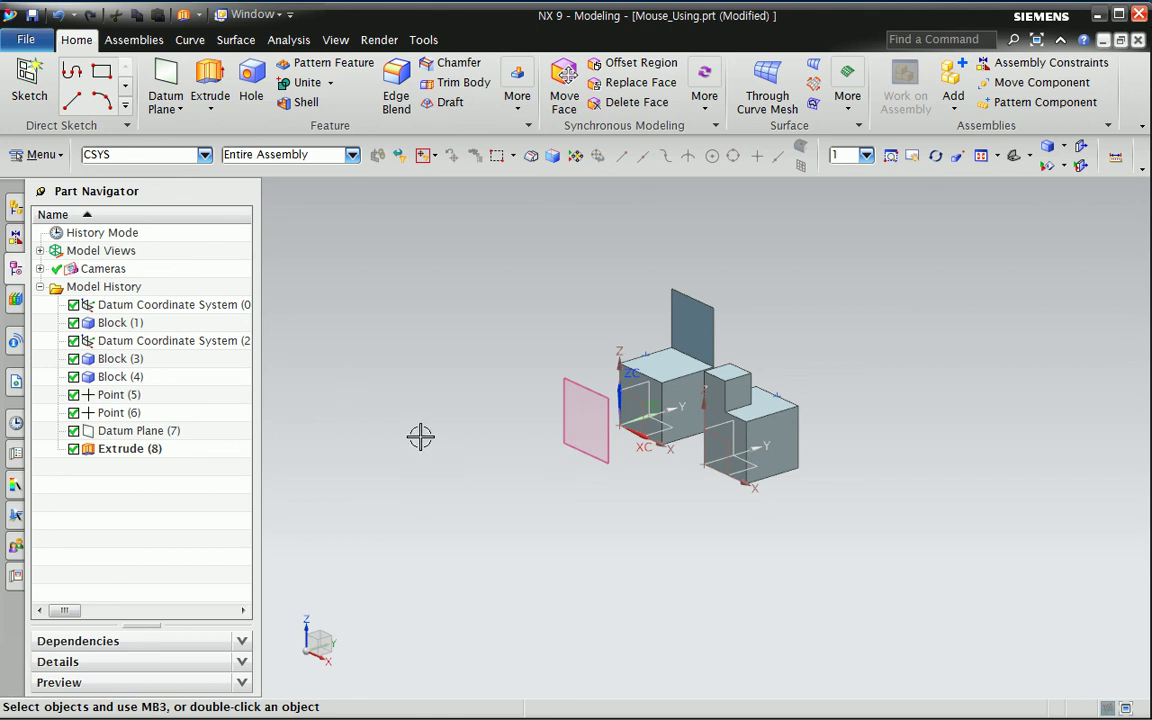
click(188, 152)
click(130, 173)
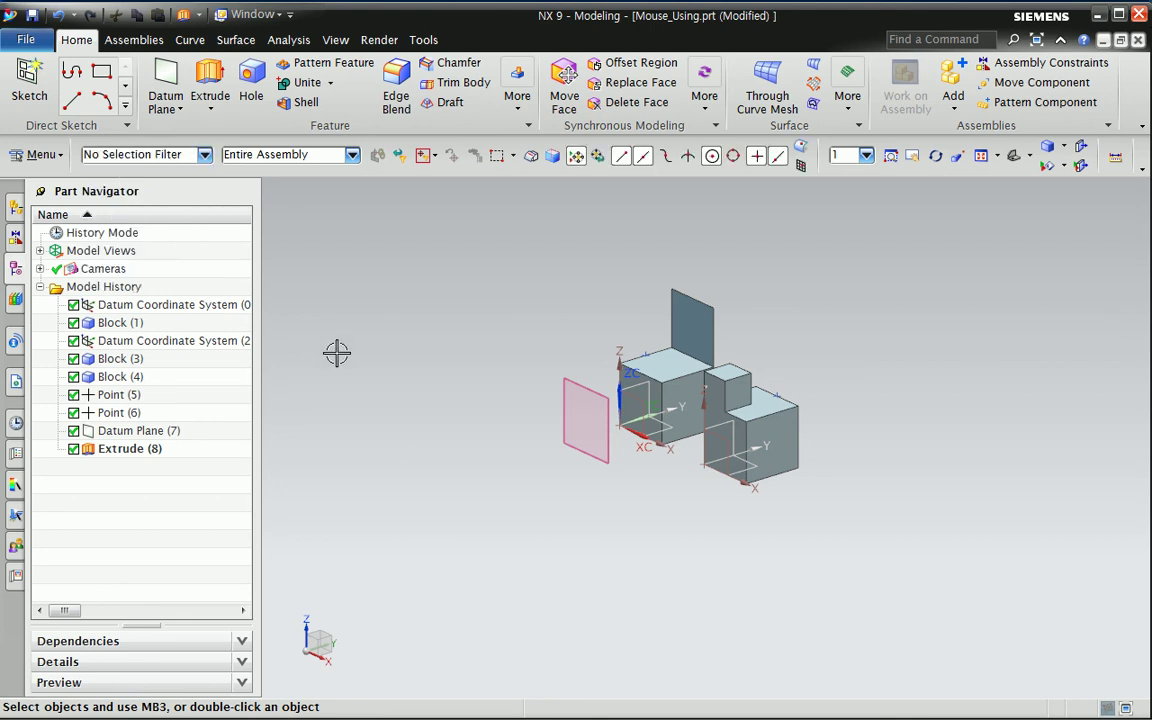
Step: Orbit the model freely and about the lower front corners of the stepped block and Block (1)
scroll(495, 425, up, 1)
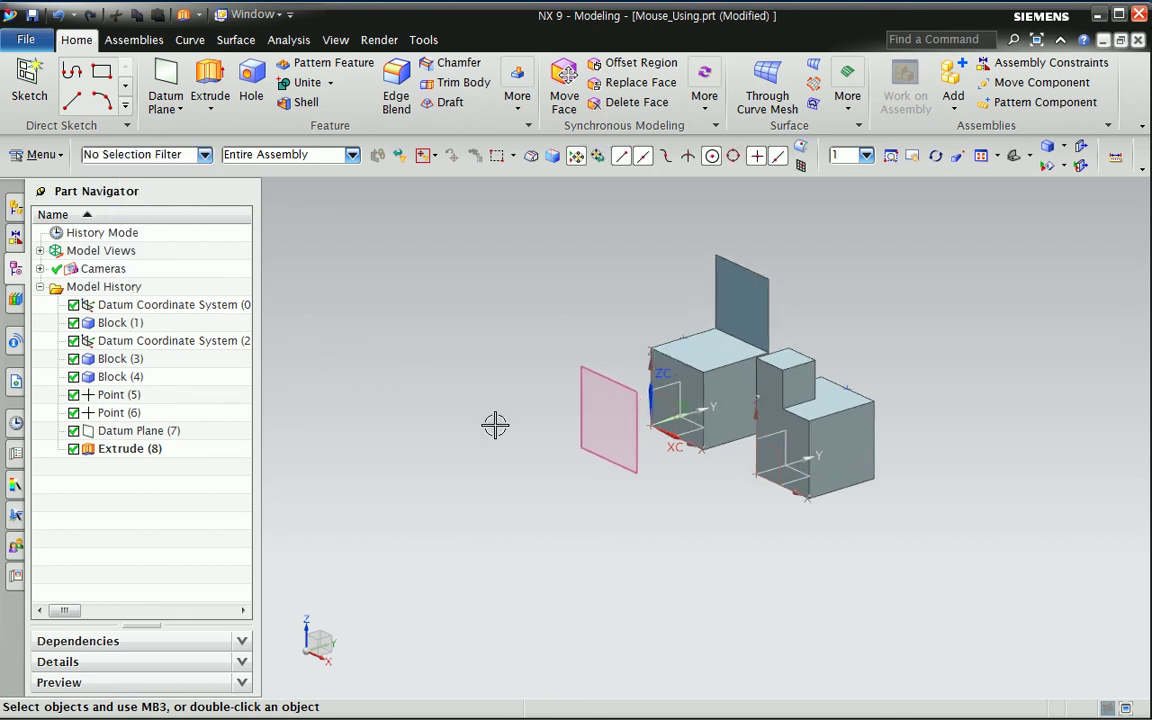
key(Escape)
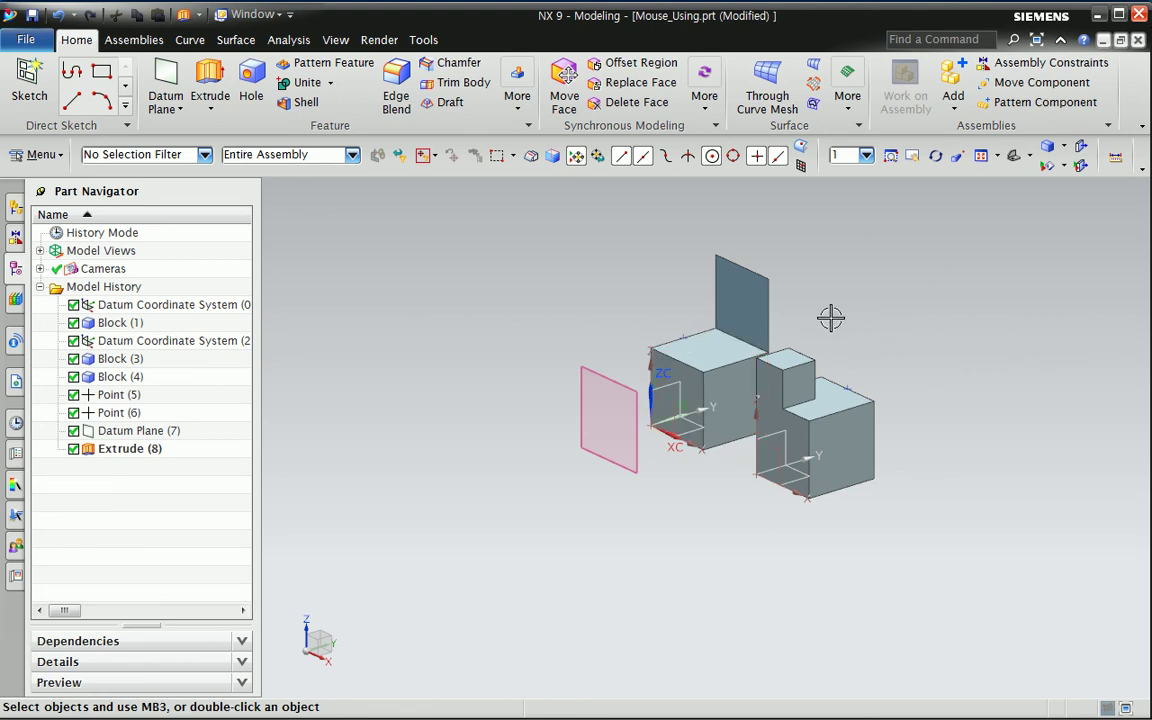
mouse_move(830, 317)
middle_down()
mouse_move(761, 342)
mouse_move(864, 311)
mouse_move(848, 311)
mouse_move(823, 265)
mouse_move(836, 321)
mouse_move(856, 283)
mouse_move(849, 296)
mouse_move(884, 301)
mouse_move(867, 296)
mouse_move(851, 316)
mouse_move(907, 285)
mouse_move(787, 260)
mouse_move(846, 260)
mouse_move(827, 312)
mouse_move(833, 249)
mouse_move(867, 275)
mouse_move(865, 262)
middle_up()
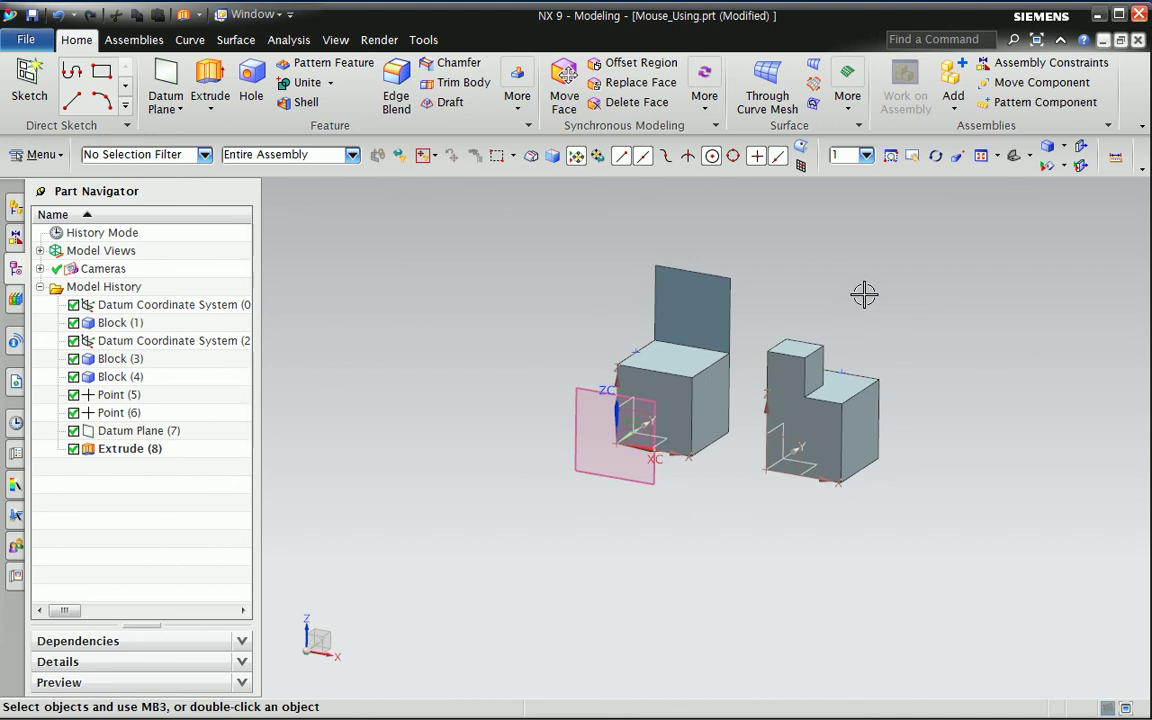
mouse_move(812, 283)
middle_down()
mouse_move(792, 350)
mouse_move(815, 265)
mouse_move(810, 309)
mouse_move(825, 291)
mouse_move(808, 273)
mouse_move(805, 291)
middle_up()
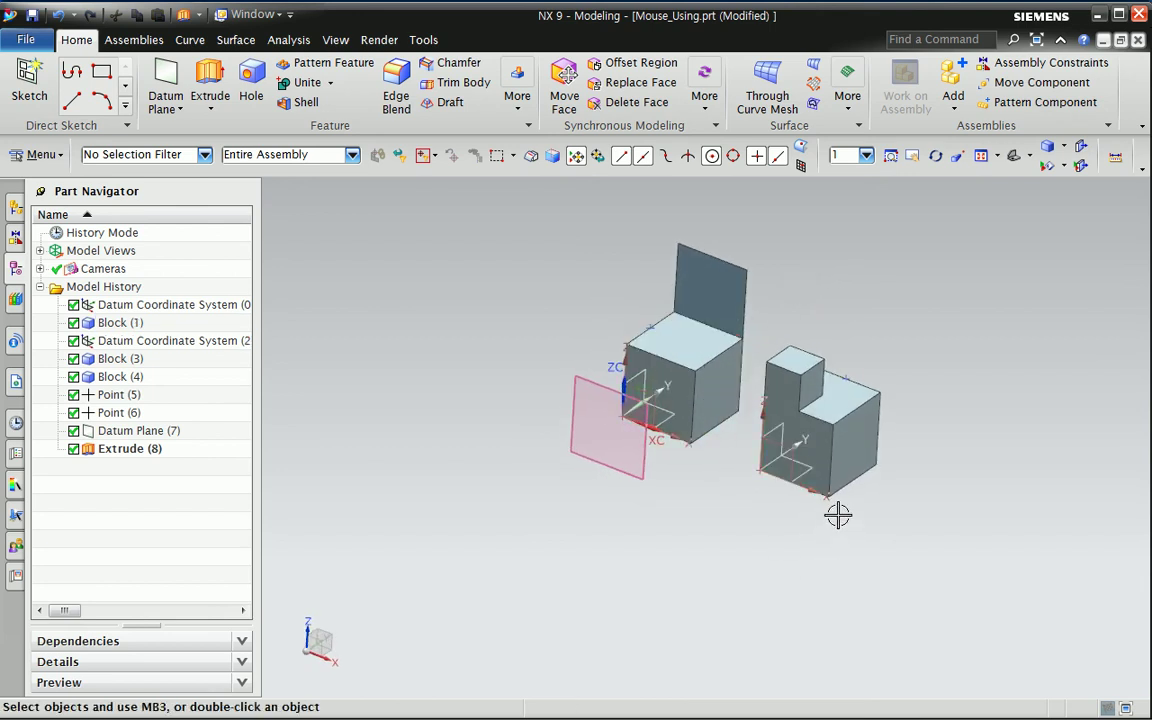
scroll(836, 514, up, 2)
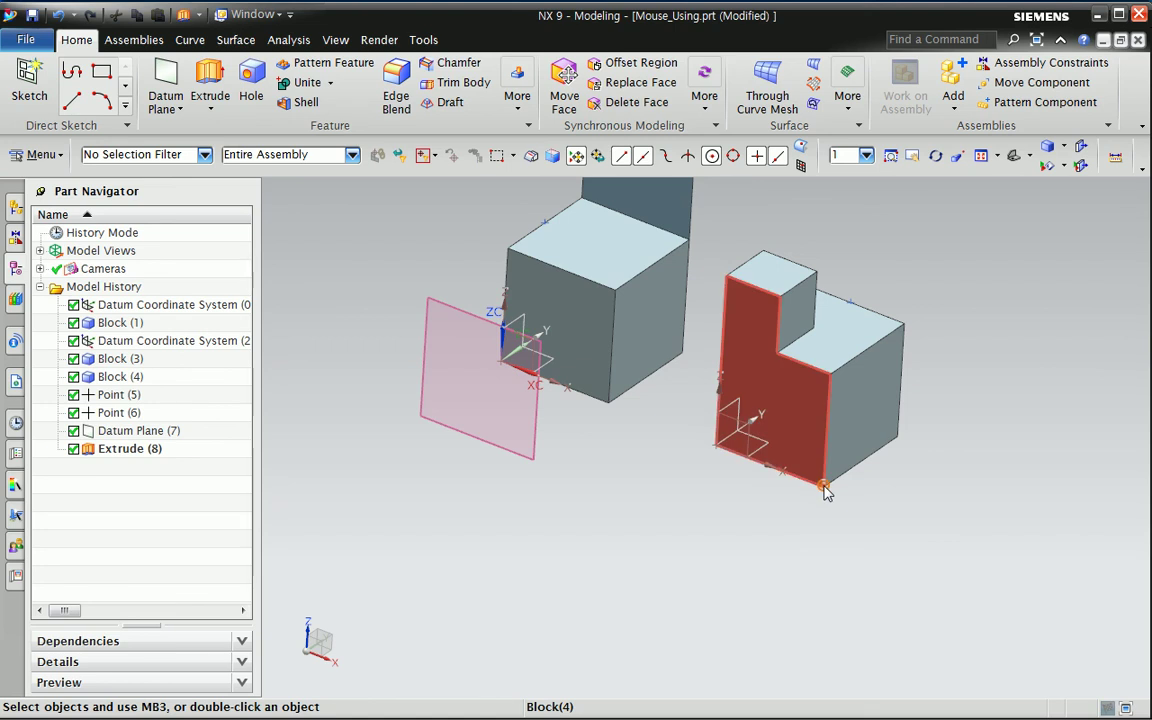
mouse_move(824, 490)
middle_down()
mouse_move(753, 483)
mouse_move(826, 480)
mouse_move(861, 455)
mouse_move(818, 494)
middle_up()
click(632, 432)
key(Escape)
mouse_move(631, 434)
middle_down()
mouse_move(671, 436)
mouse_move(612, 437)
mouse_move(658, 424)
mouse_move(642, 440)
middle_up()
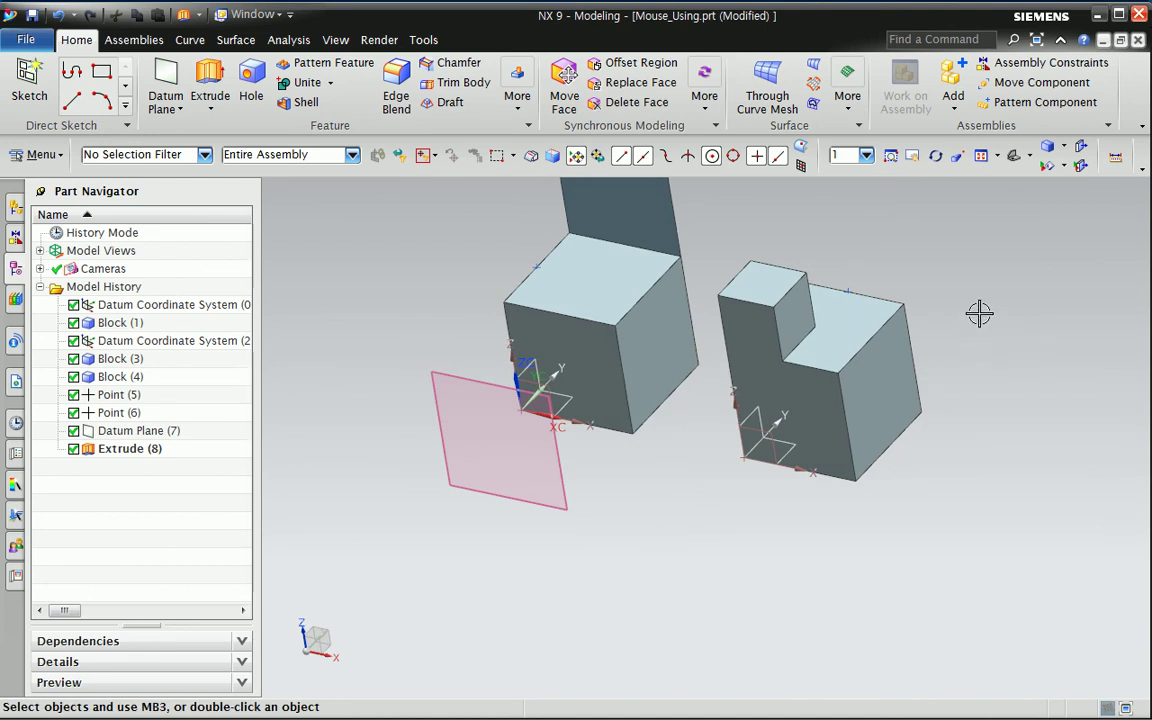
Step: Set the view rotation reference at the top front corner of Block (1), orbit about it, and clear the rotation reference
click(592, 298)
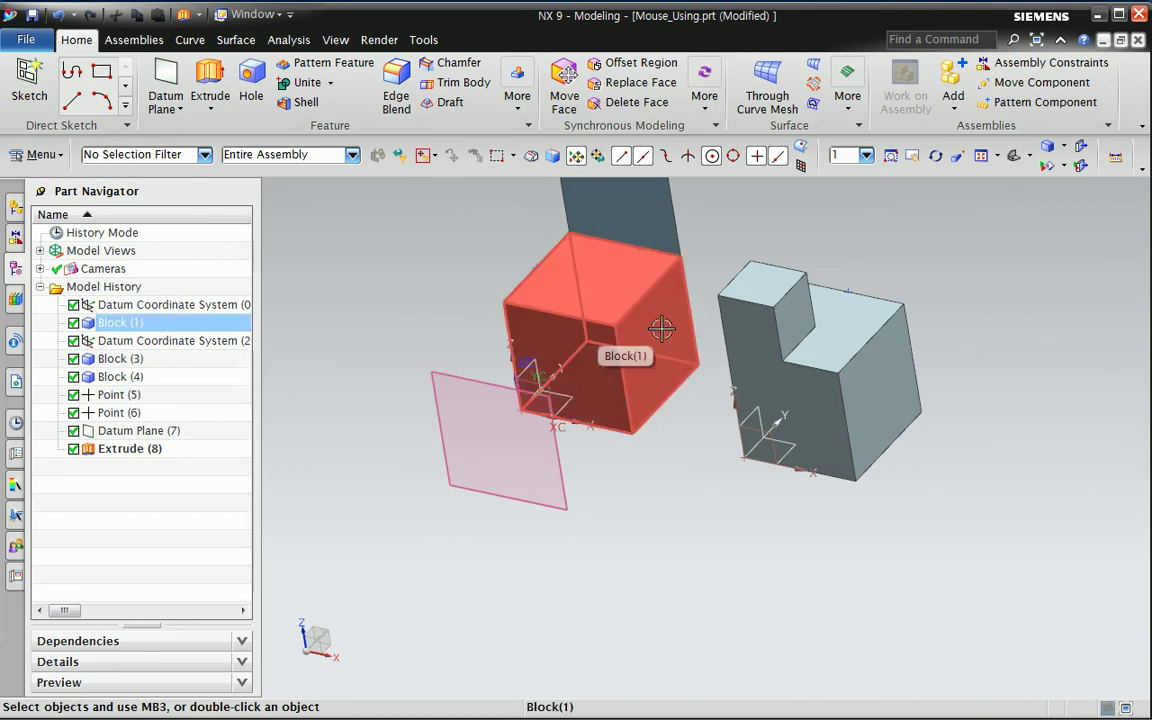
right_click(1010, 304)
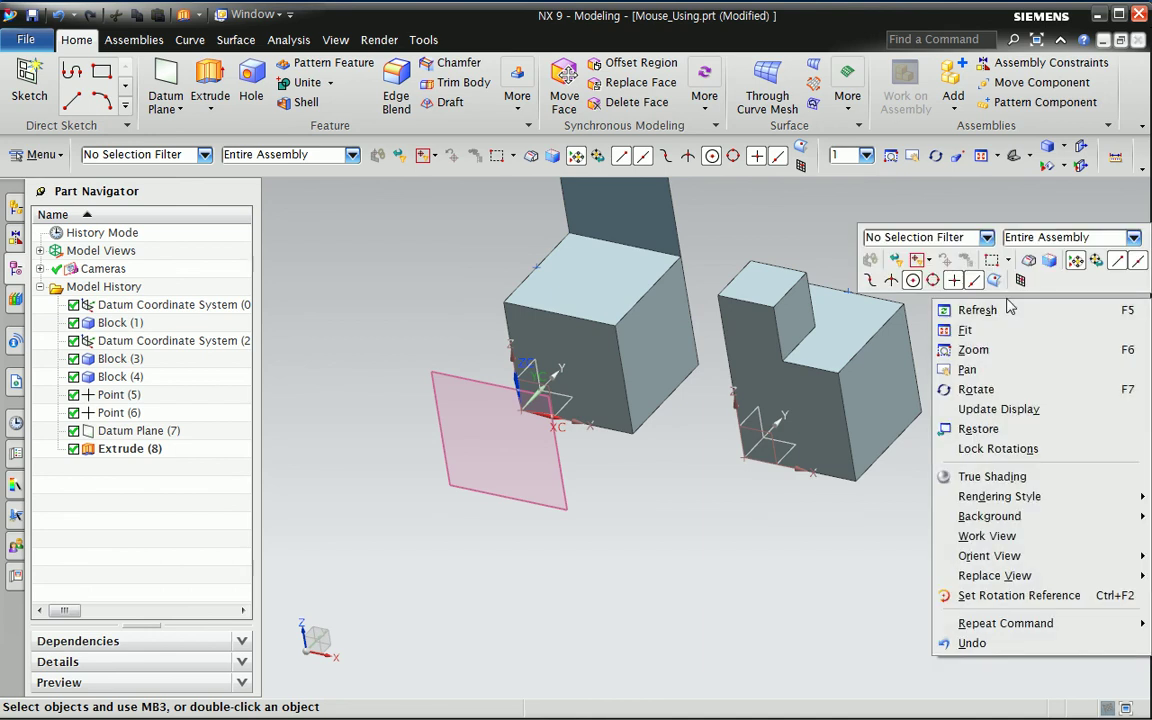
click(1012, 597)
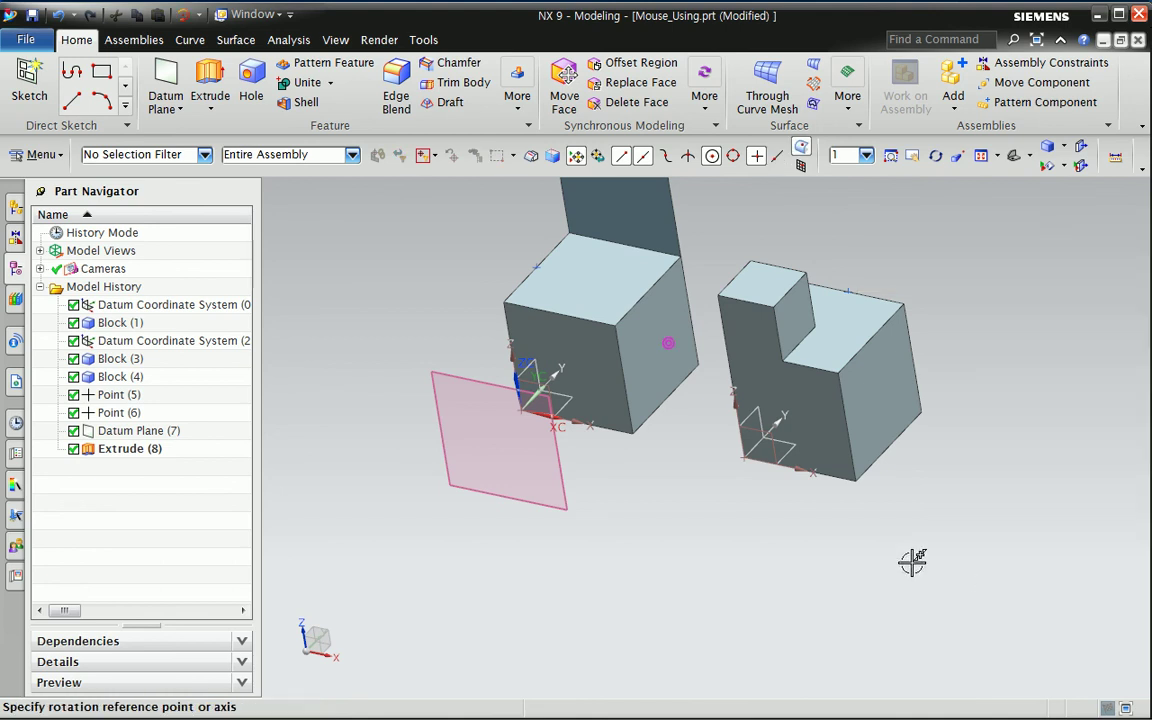
click(617, 325)
middle_drag(729, 543, 740, 460)
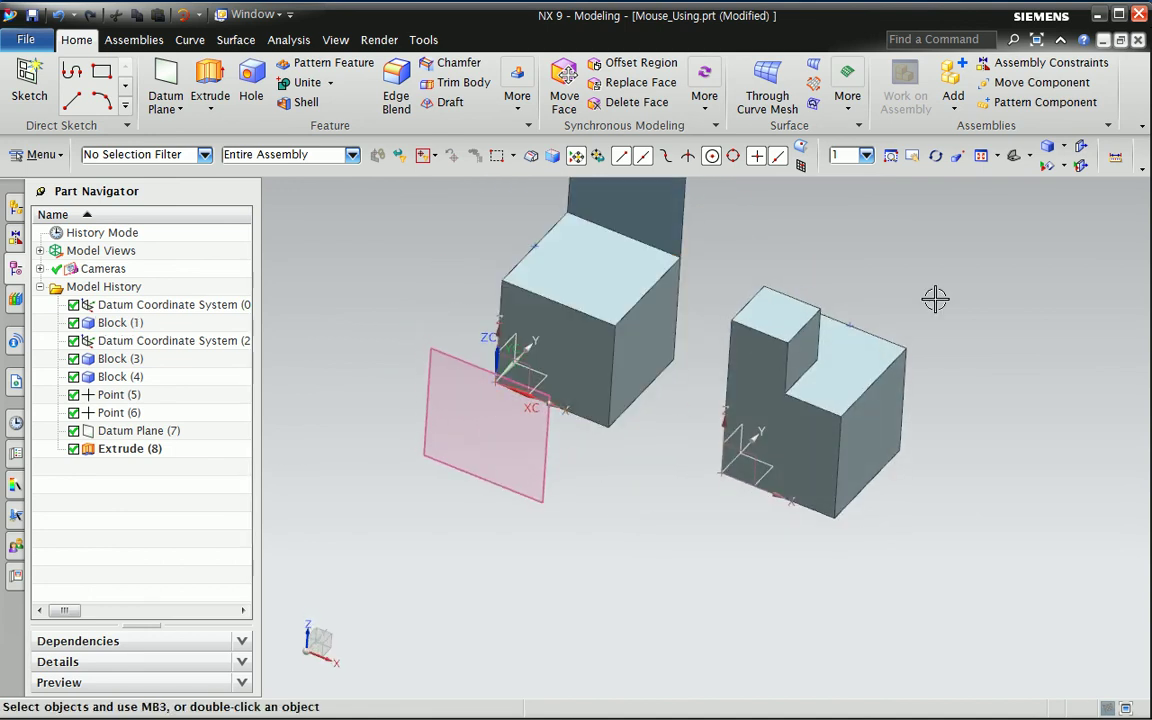
right_click(985, 298)
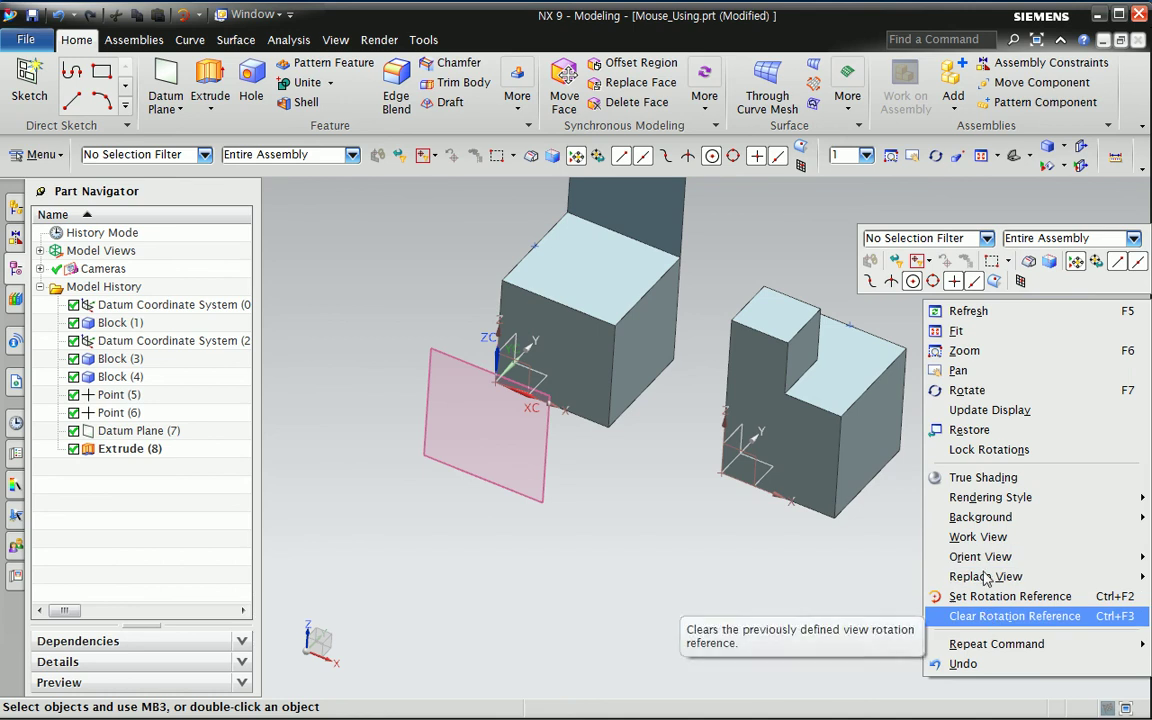
click(1000, 616)
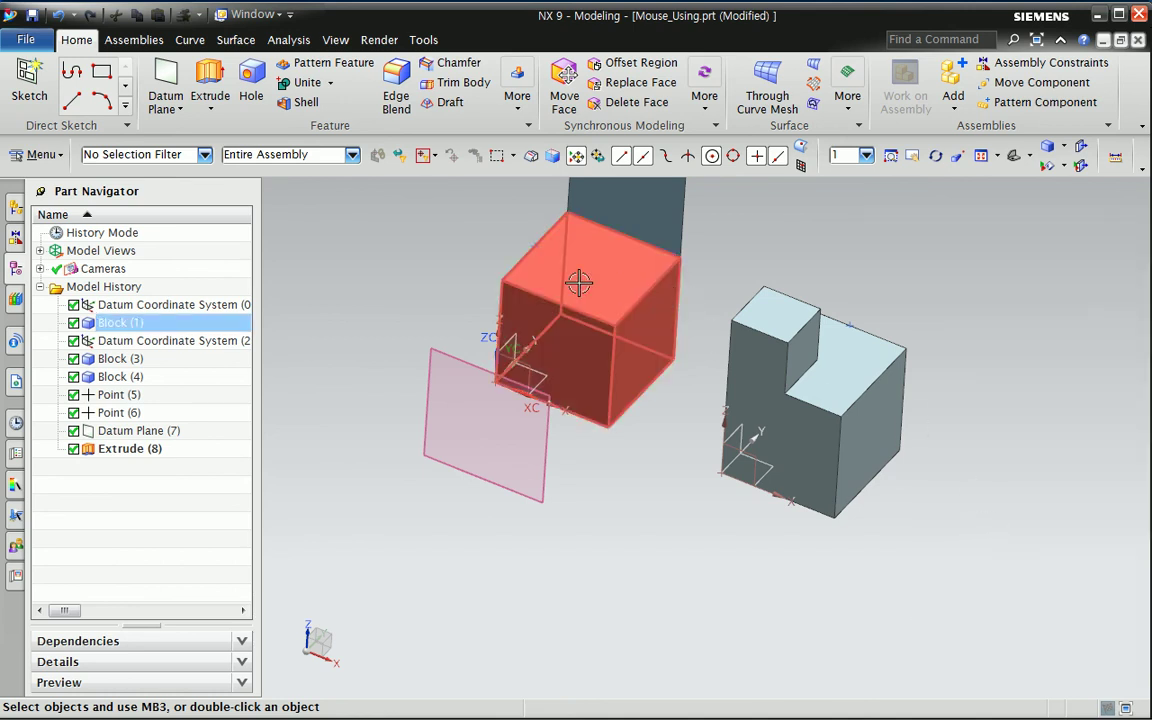
Step: Pan the view across the two blocks and zoom in and out on them to compare the navigation methods
scroll(828, 290, down, 1)
scroll(828, 290, up, 1)
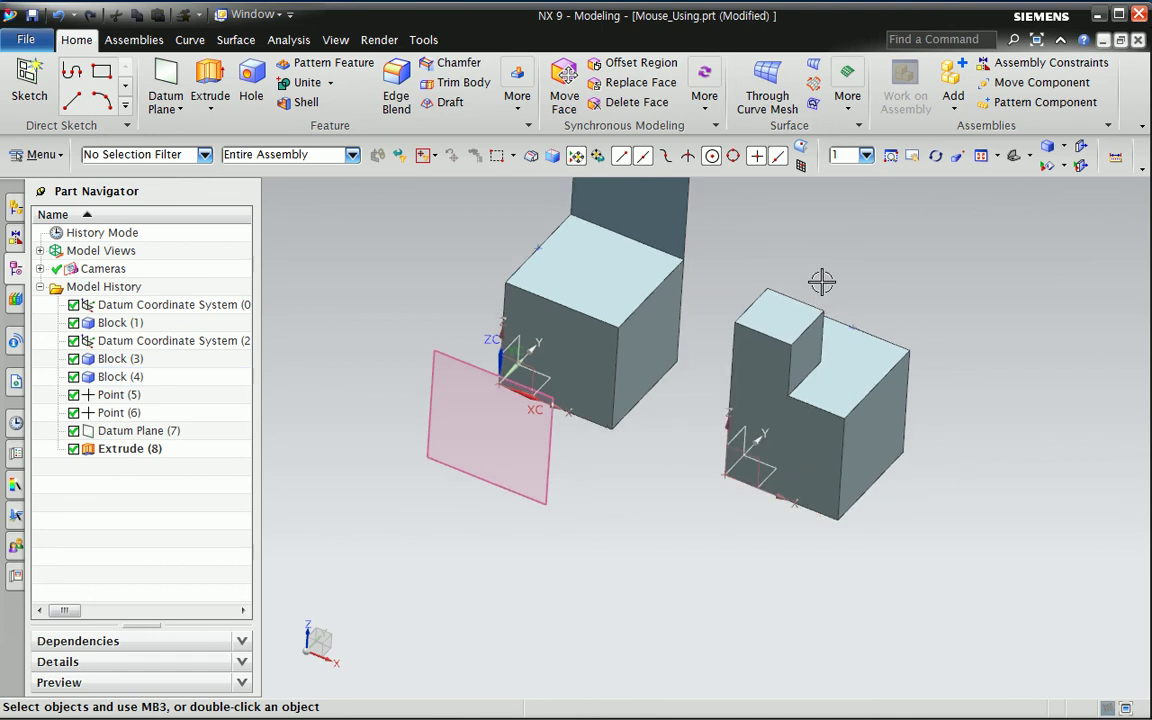
shift+middle_drag(681, 388, 739, 394)
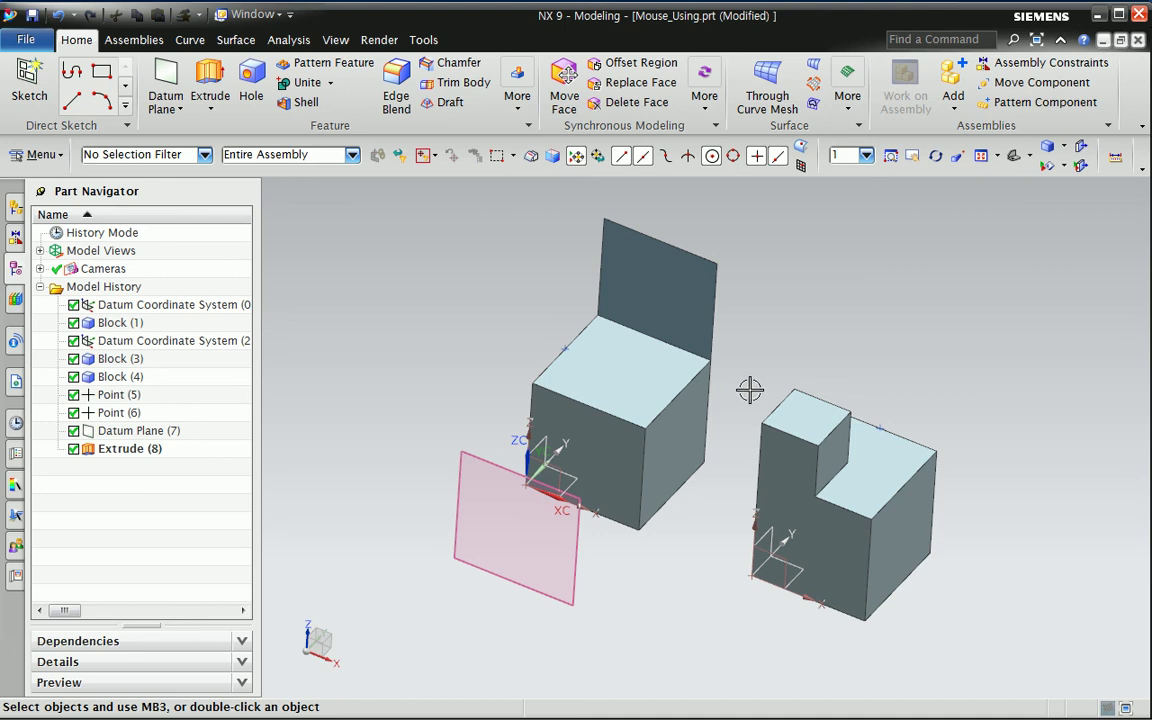
shift+middle_drag(754, 380, 736, 403)
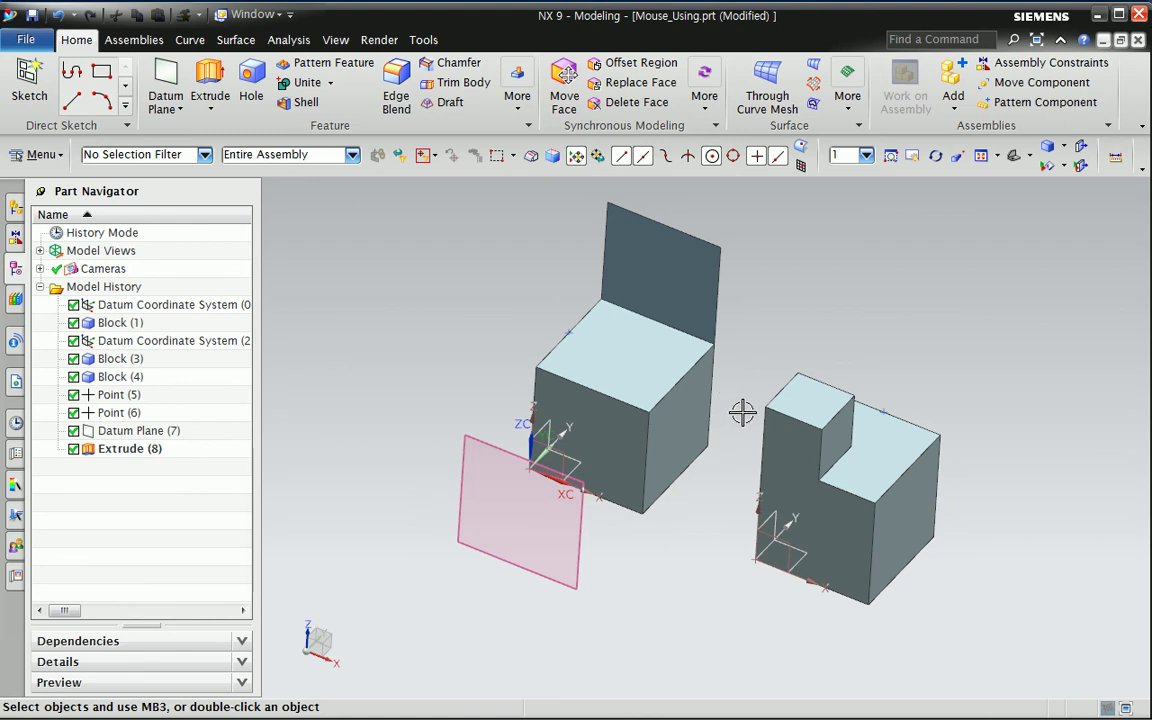
ctrl+middle_drag(742, 411, 742, 384)
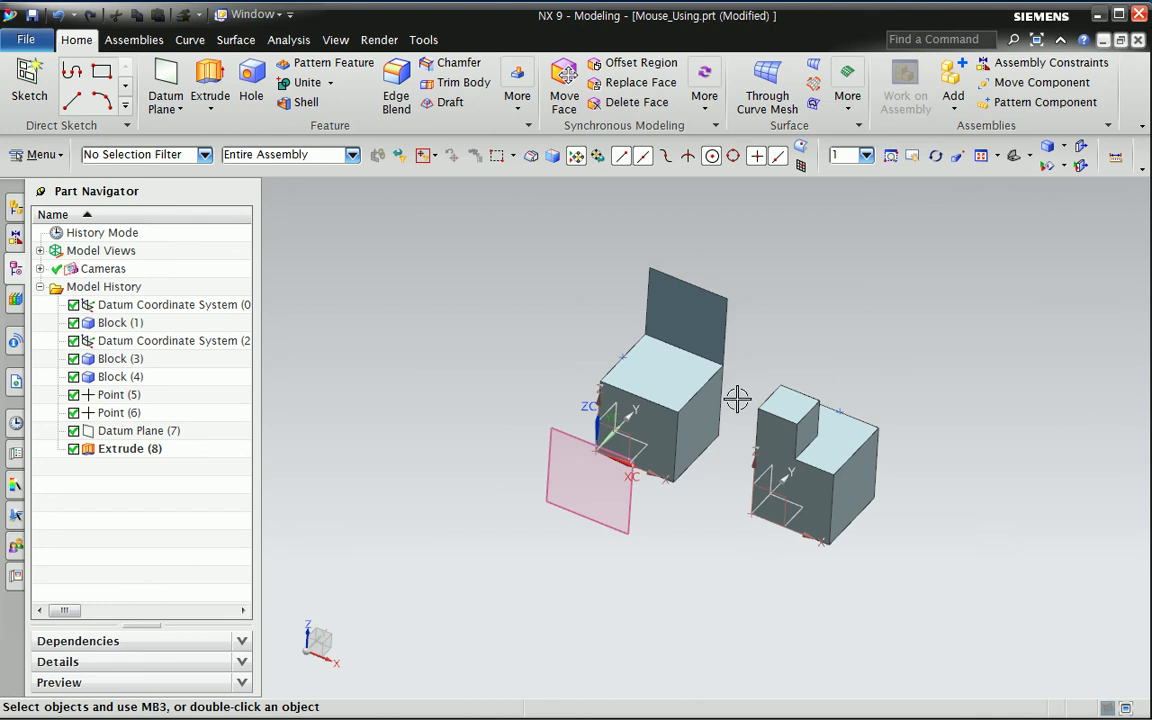
scroll(737, 399, up, 3)
scroll(738, 399, down, 5)
scroll(733, 414, up, 4)
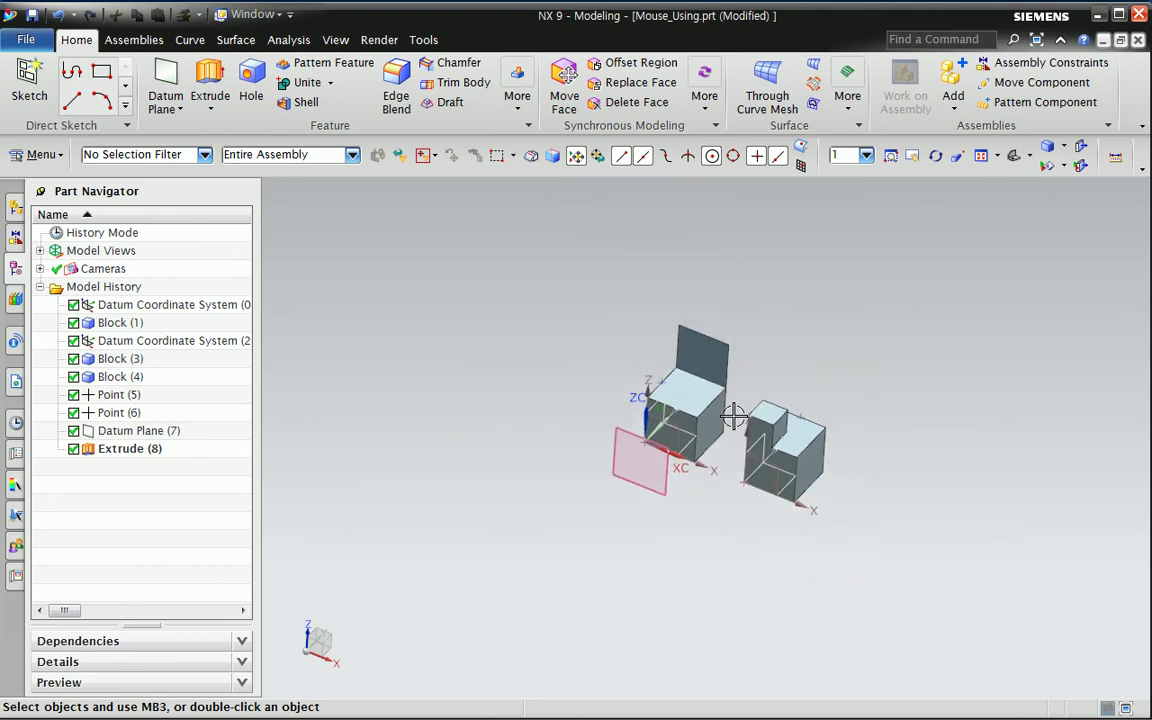
scroll(733, 416, down, 3)
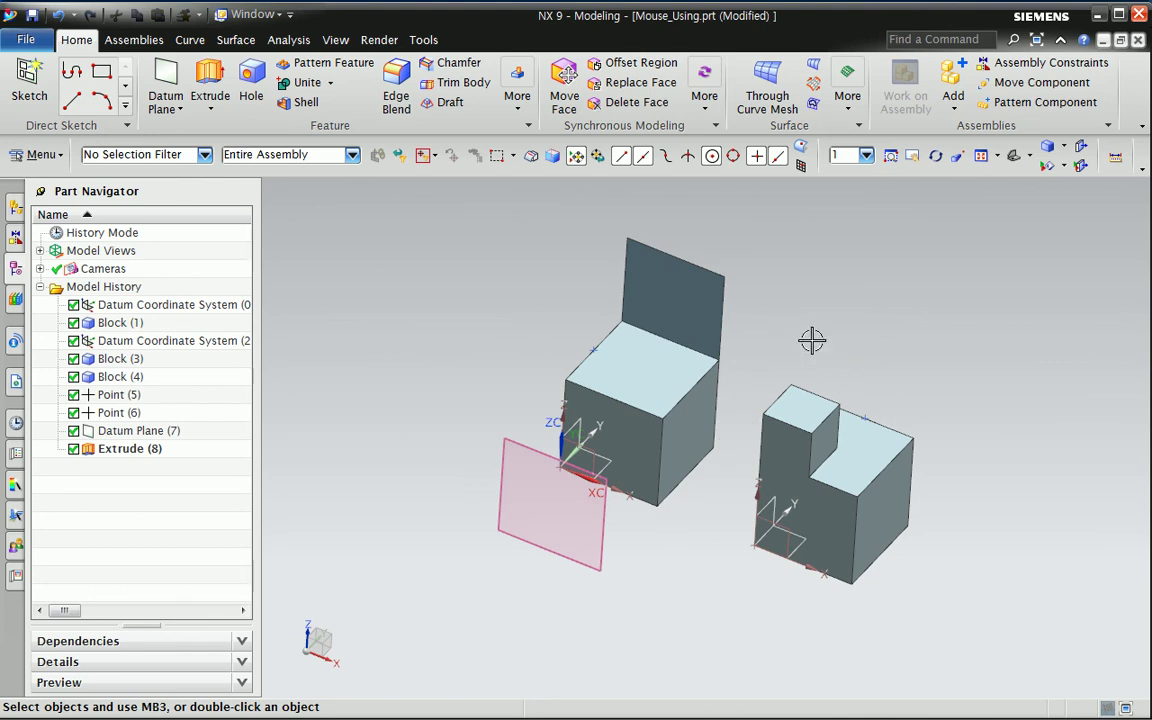
Step: Select Block (1) and the small raised block without a filter, and clear the selection
click(648, 383)
click(782, 420)
key(Escape)
Step: Set the selection type filter to Face and select three faces of Block (1) and the raised block's top face
click(185, 154)
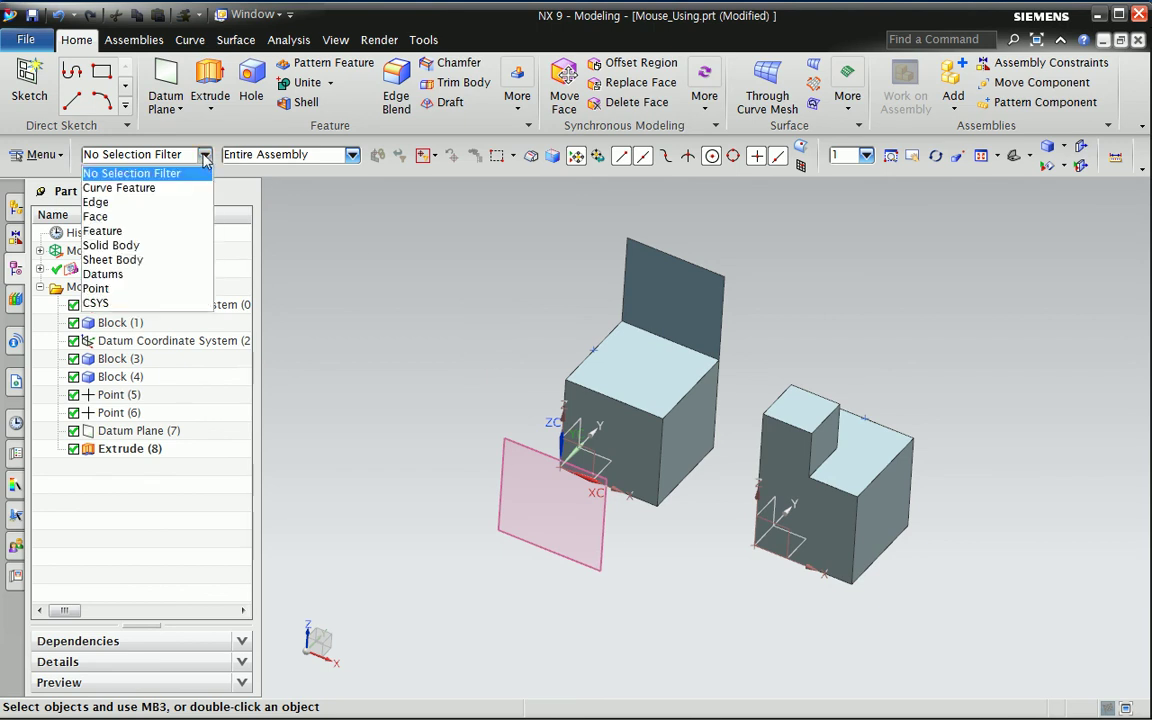
click(156, 217)
click(612, 368)
click(615, 450)
click(688, 430)
click(795, 407)
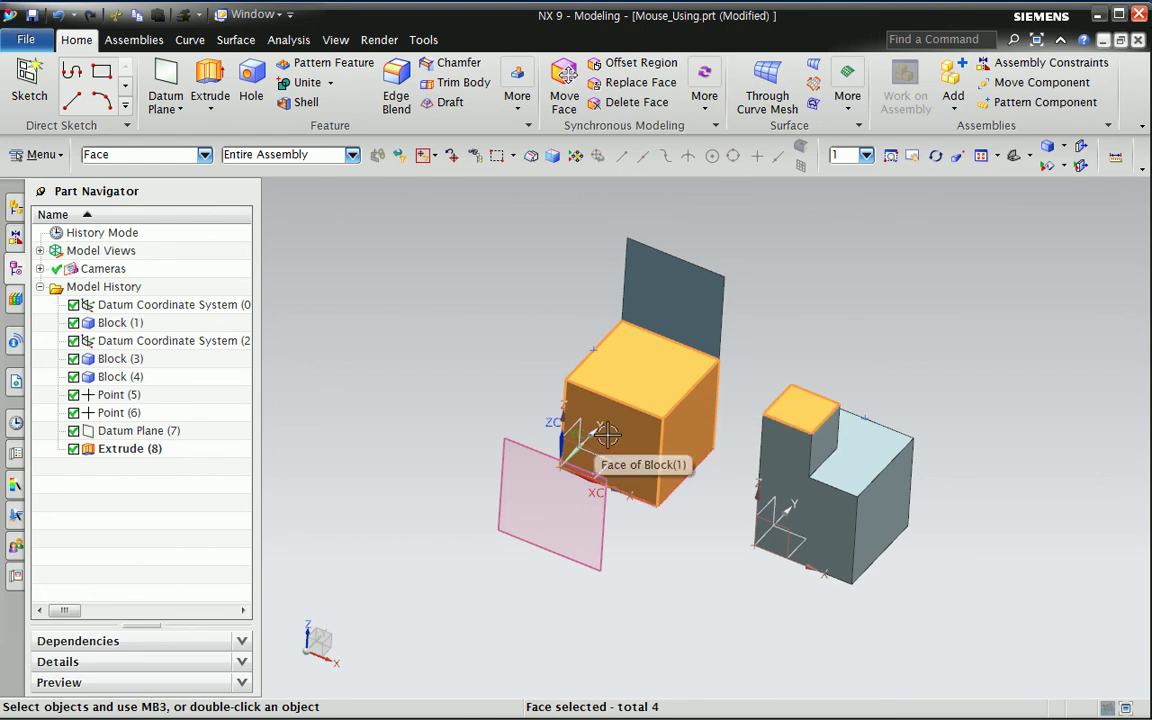
Step: Deselect the three Block (1) faces and the raised block's top face one by one
shift+click(652, 386)
shift+click(597, 400)
shift+click(680, 440)
shift+click(809, 412)
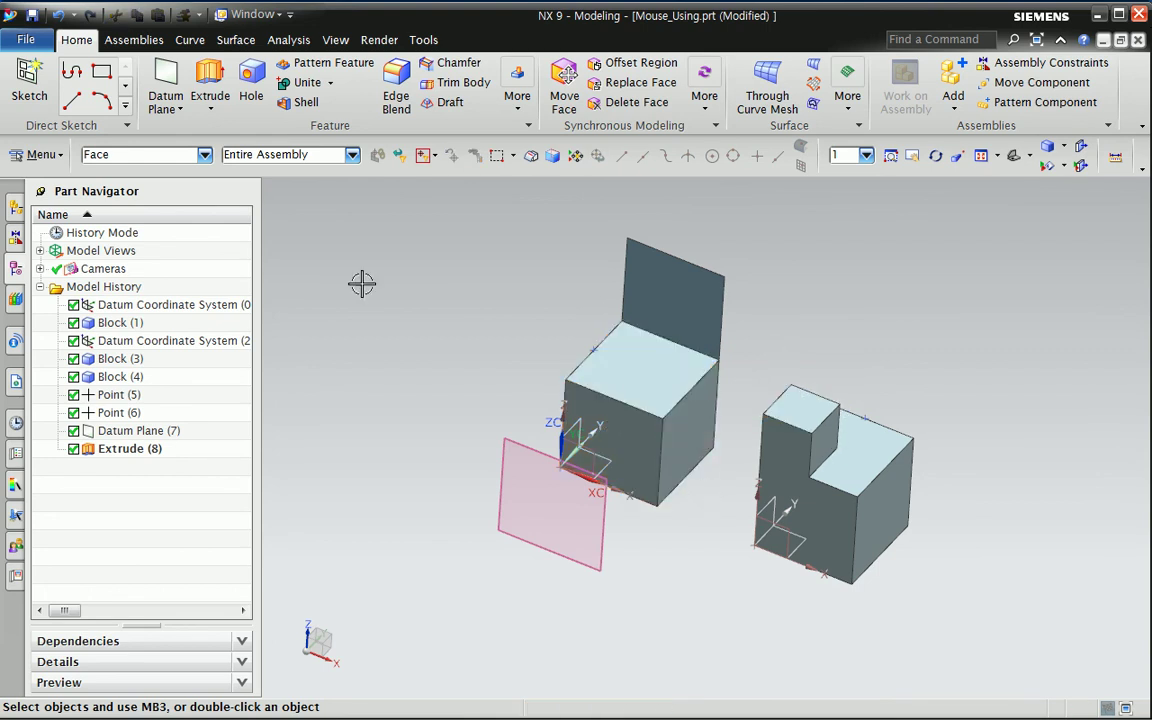
Step: Window-select all faces of the blocks and the extruded sheet, and clear the selection
drag(522, 232, 930, 617)
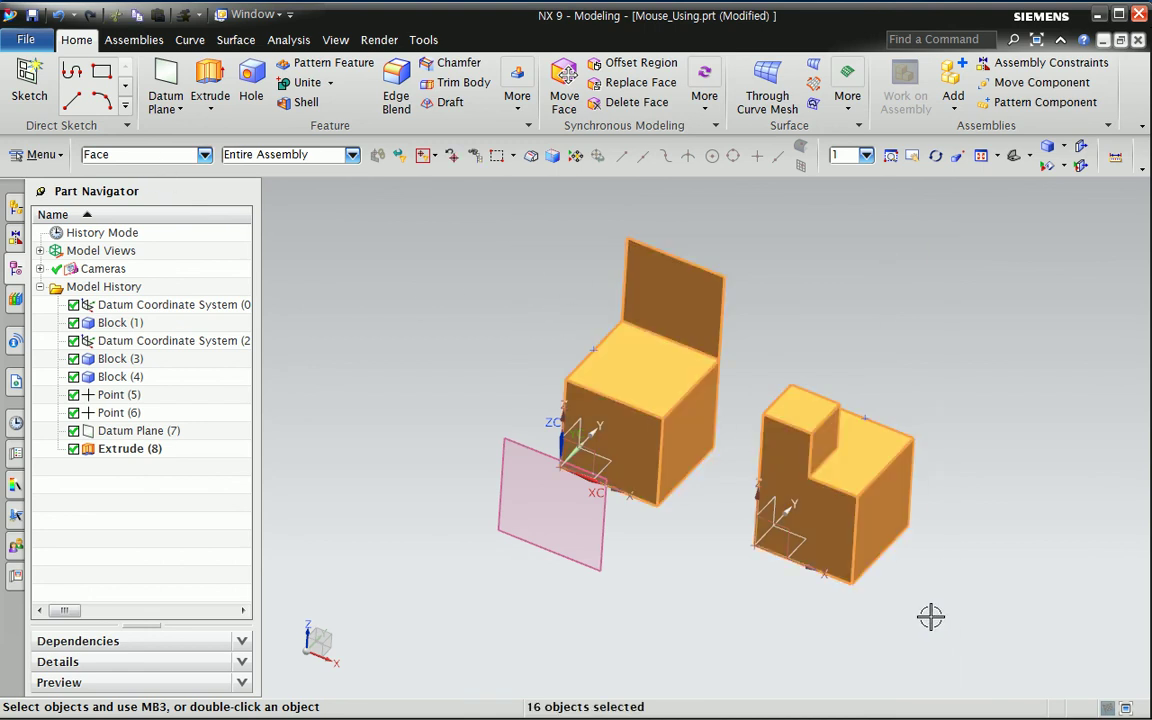
click(694, 543)
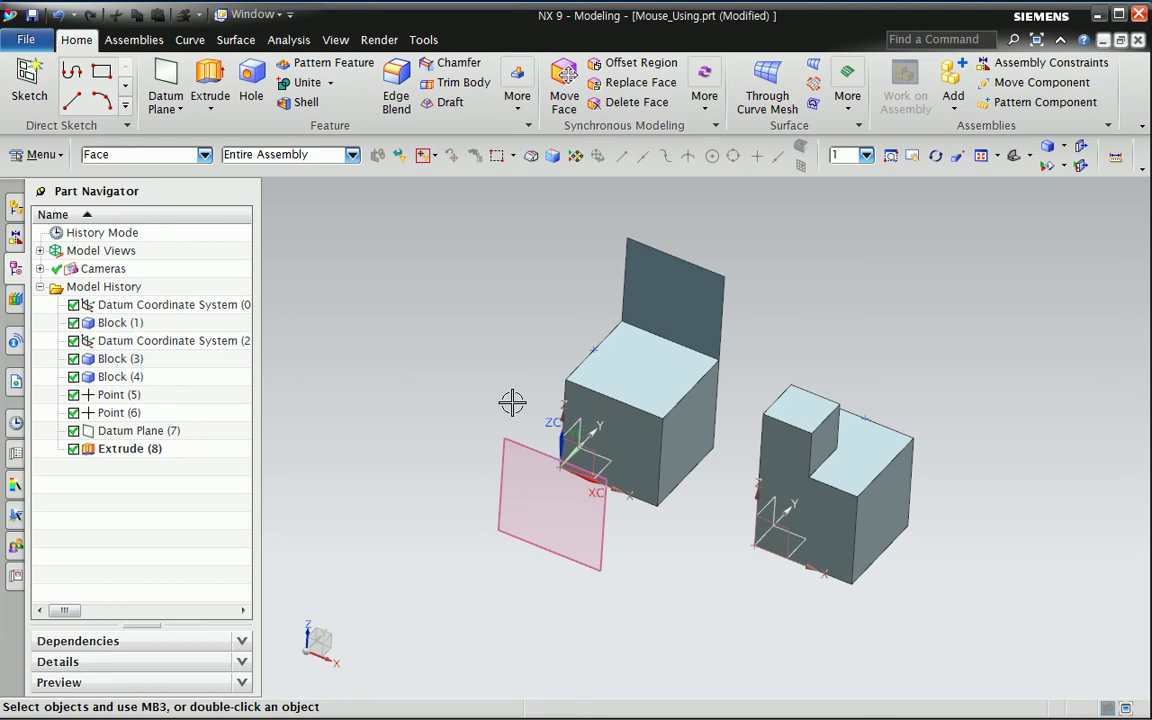
Step: Pan the model sideways and zoom out on the blocks
shift+middle_drag(519, 401, 596, 437)
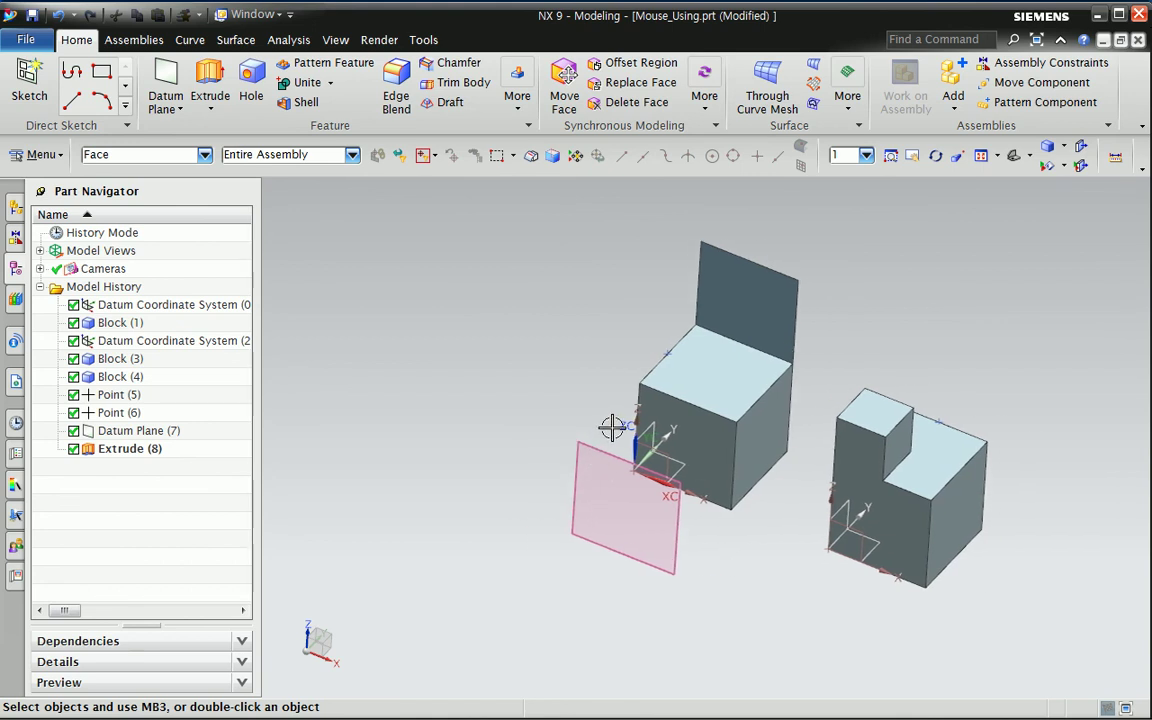
ctrl+middle_drag(612, 427, 617, 385)
scroll(717, 429, up, 4)
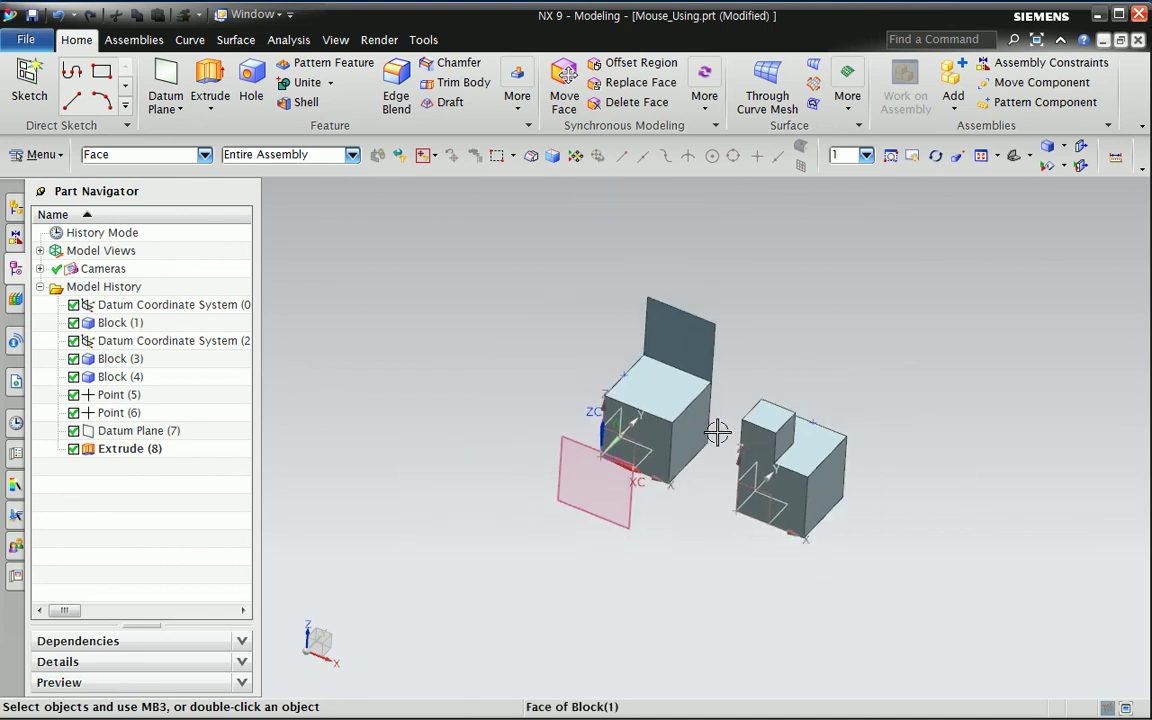
Step: Pan the blocks slightly sideways with the Pan command and exit the command
scroll(717, 430, down, 3)
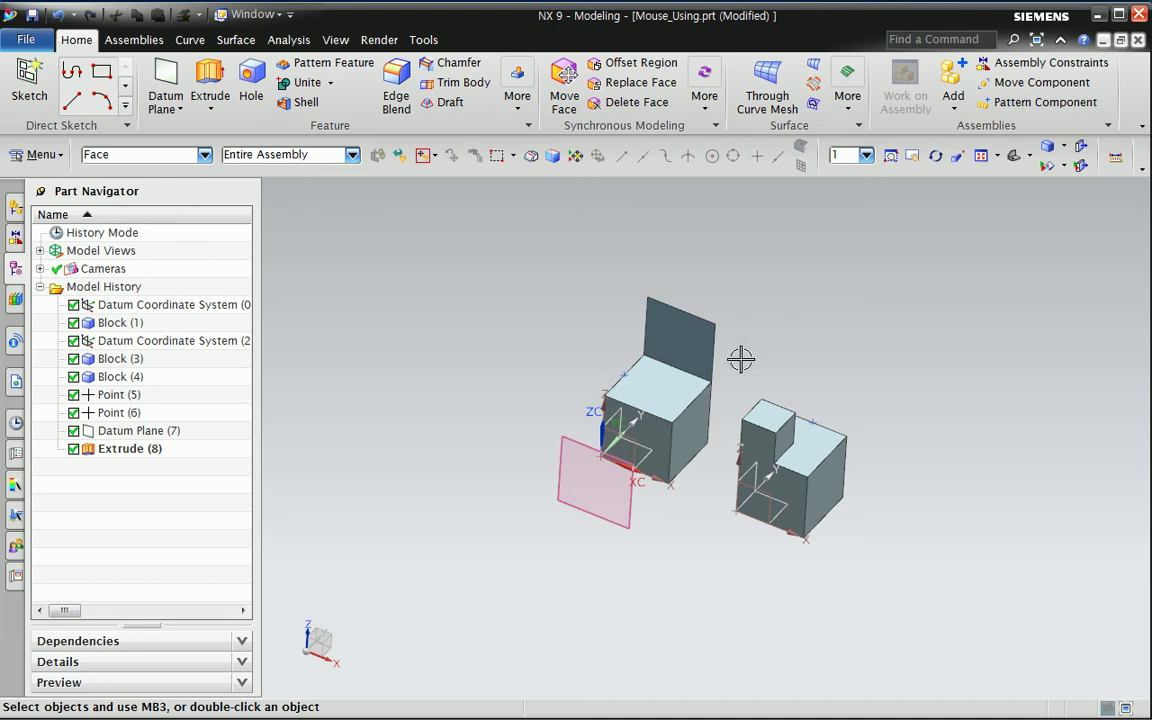
click(913, 157)
drag(792, 386, 705, 405)
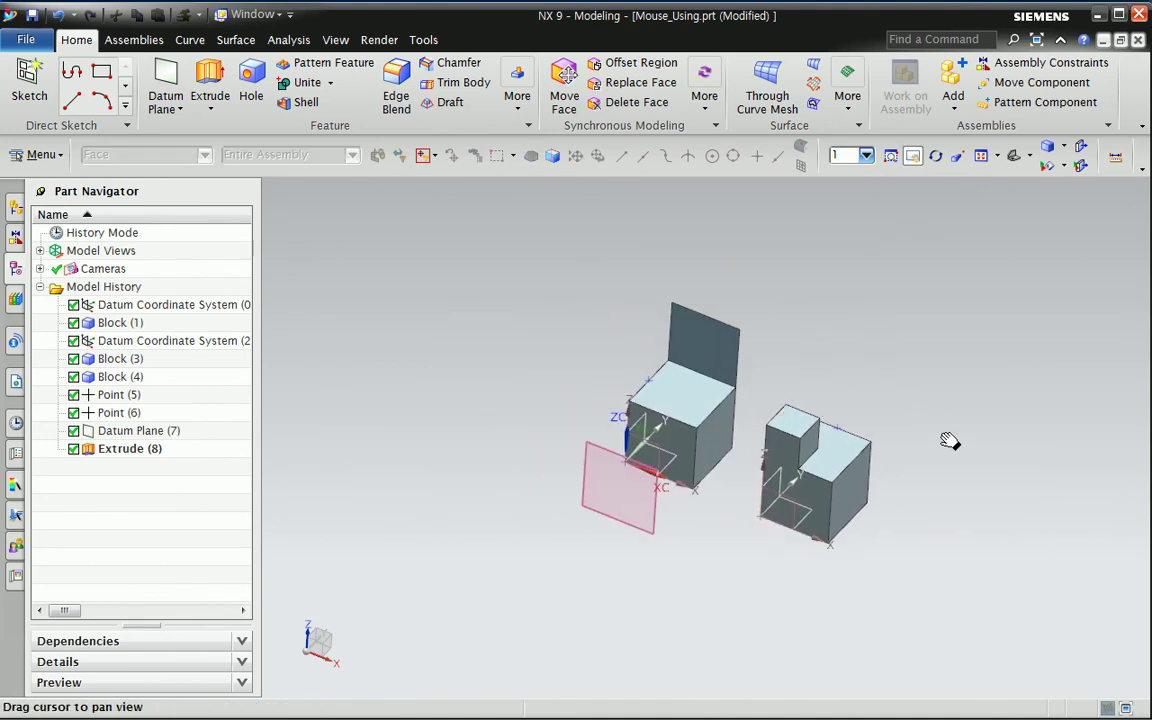
key(Escape)
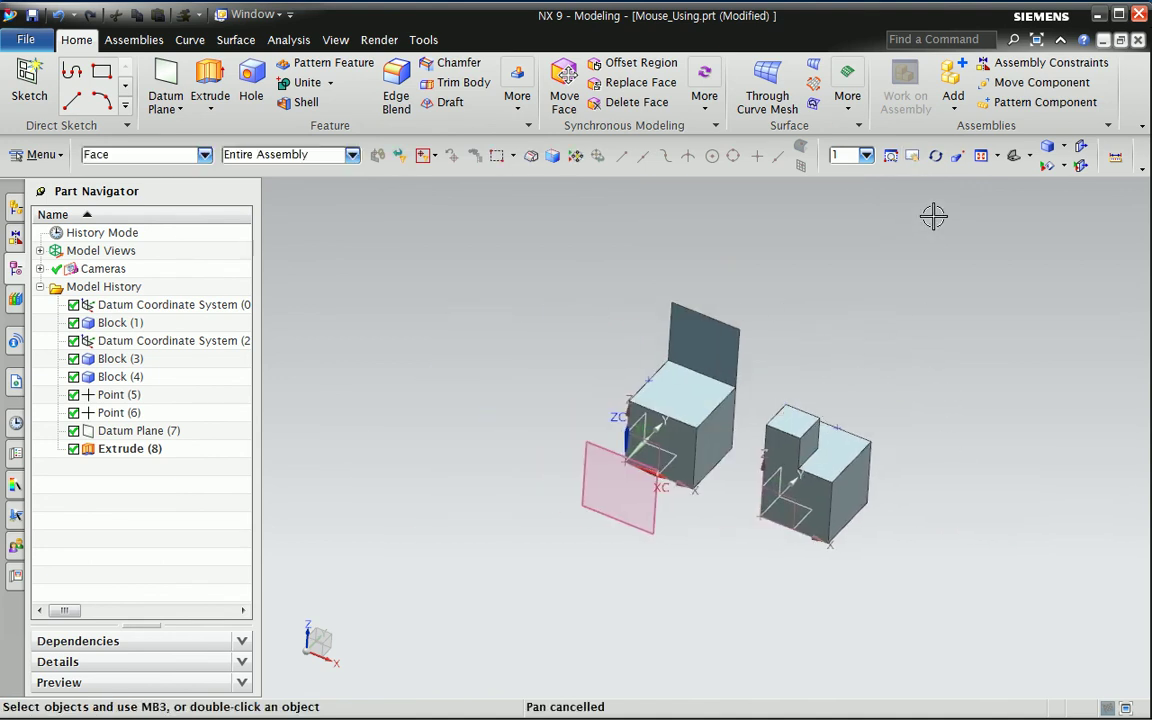
Step: Rotate the view of the blocks slightly with the Rotate command and exit the command
key(F7)
drag(777, 399, 919, 183)
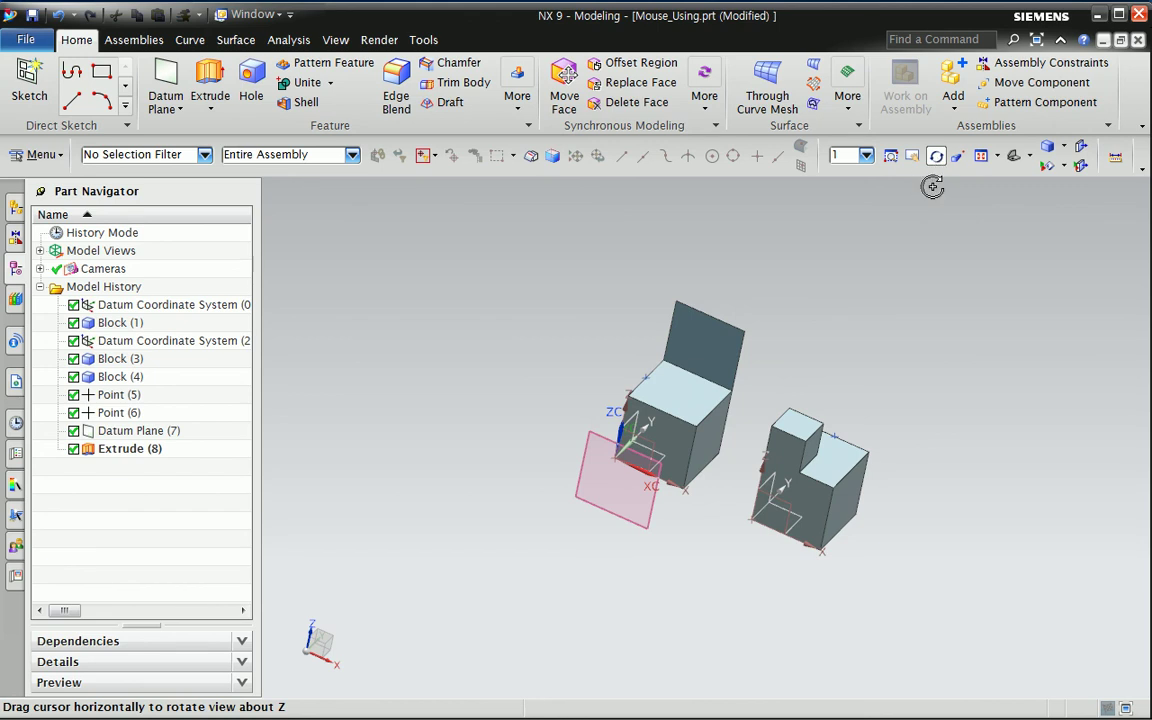
click(936, 156)
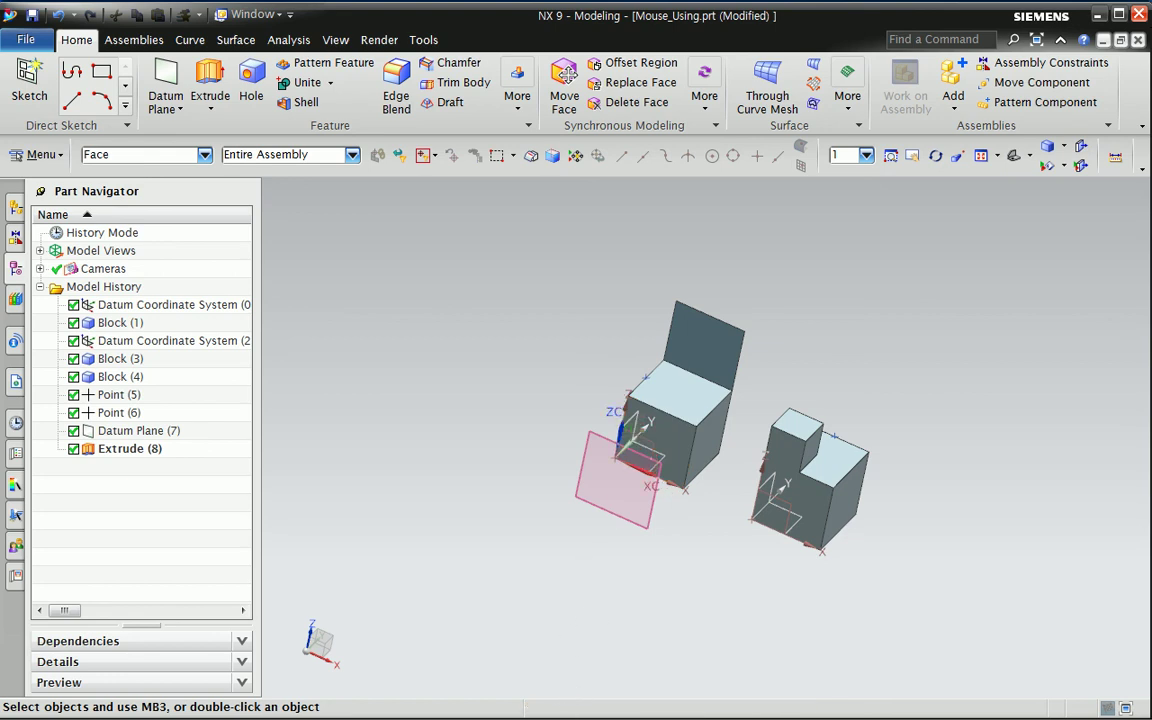
Step: Switch to the PowerPoint lecture notes on slide 9 and deselect the blue mouse-button text box
key(alt+Tab)
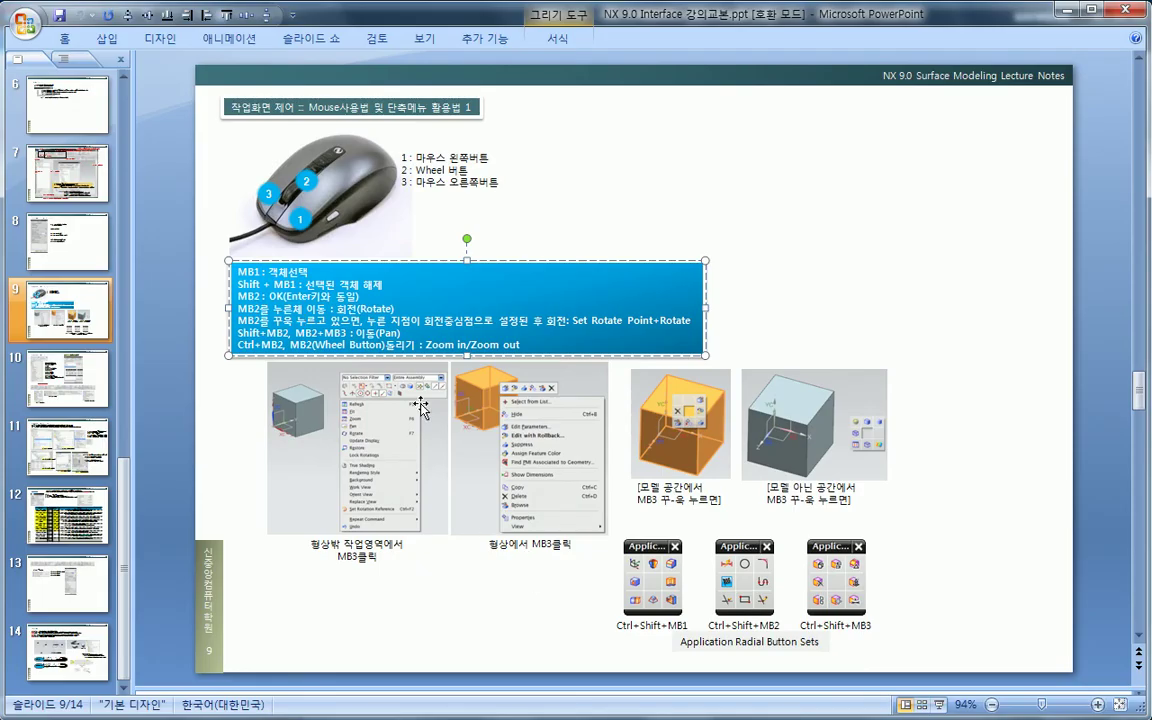
click(771, 309)
click(698, 334)
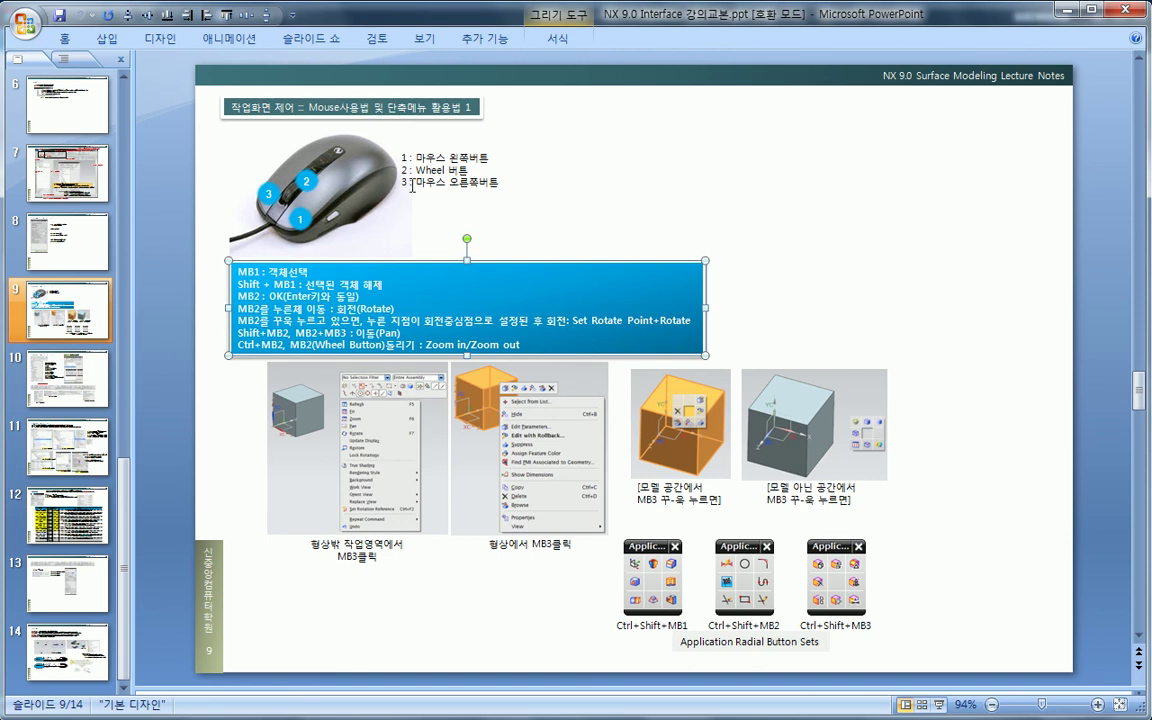
click(763, 329)
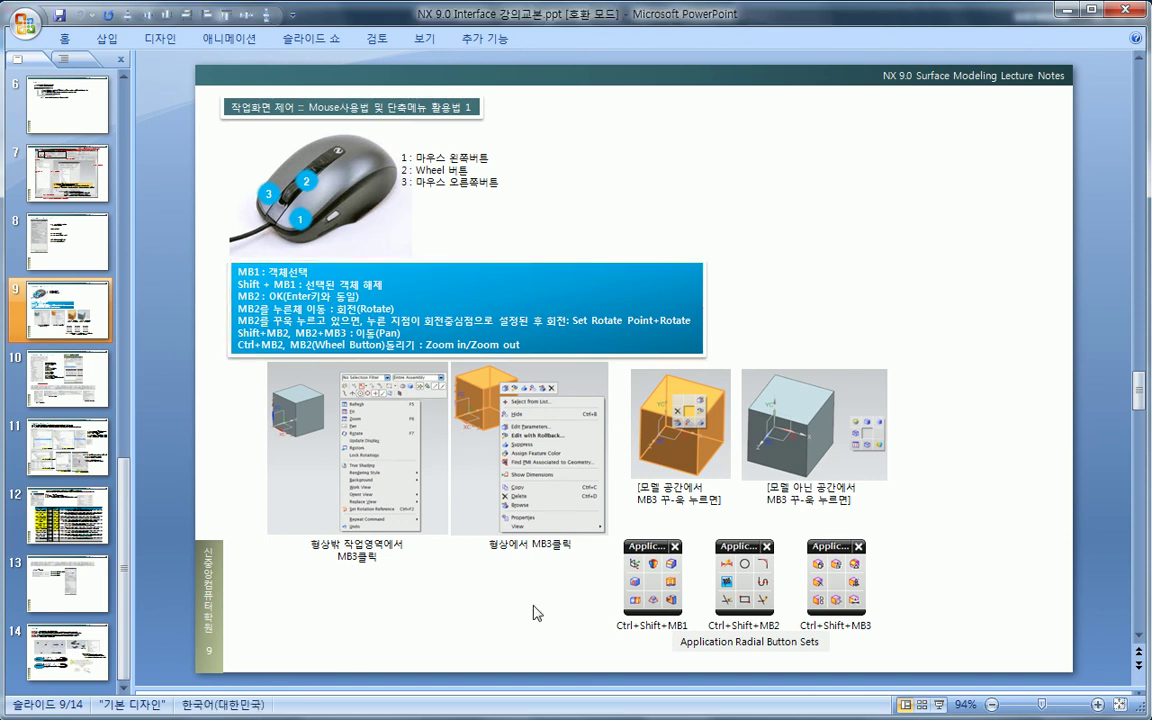